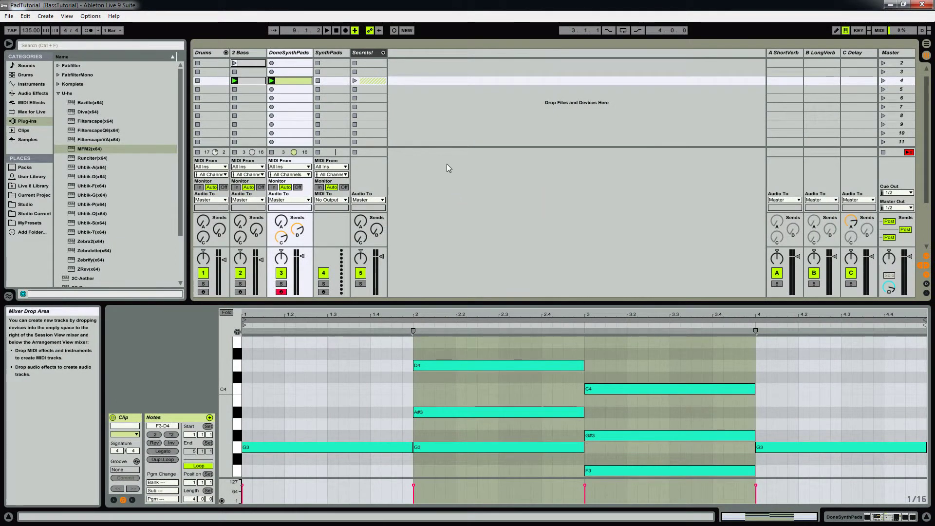
# - Select the DoneSynthPads track, start playback and solo it to audition the pad
pyautogui.click(286, 54)
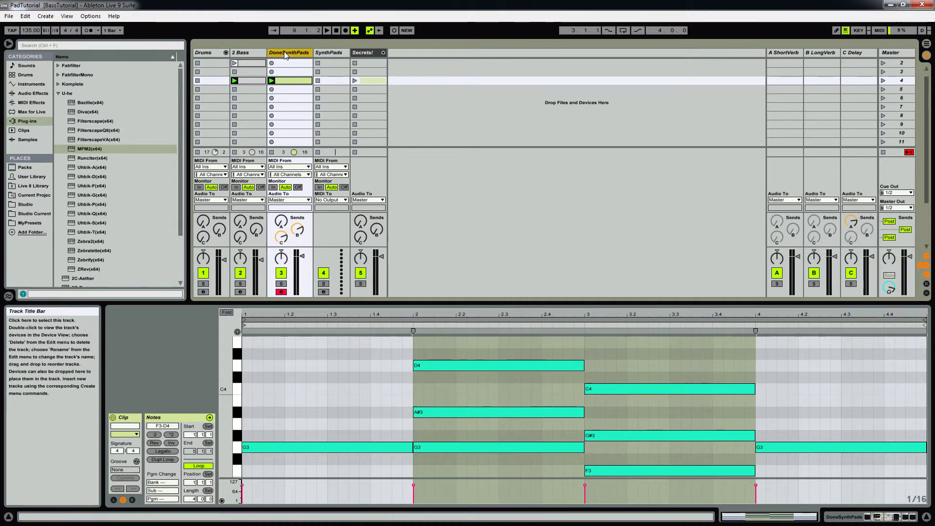
pyautogui.press('space')
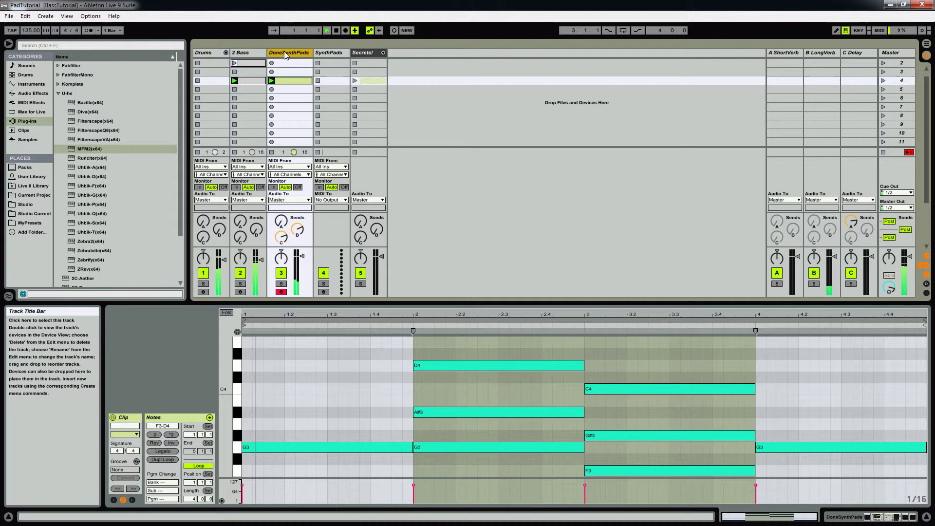
pyautogui.click(280, 284)
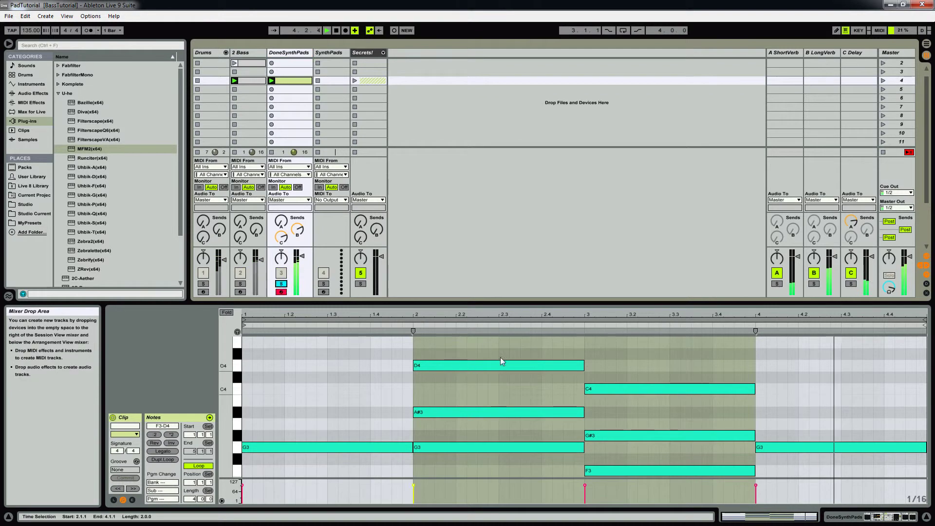
# - Show DoneSynthPads' device chain, toggle CamelSpace on and off, then unsolo the track
pyautogui.hotkey('shift', 'Tab')
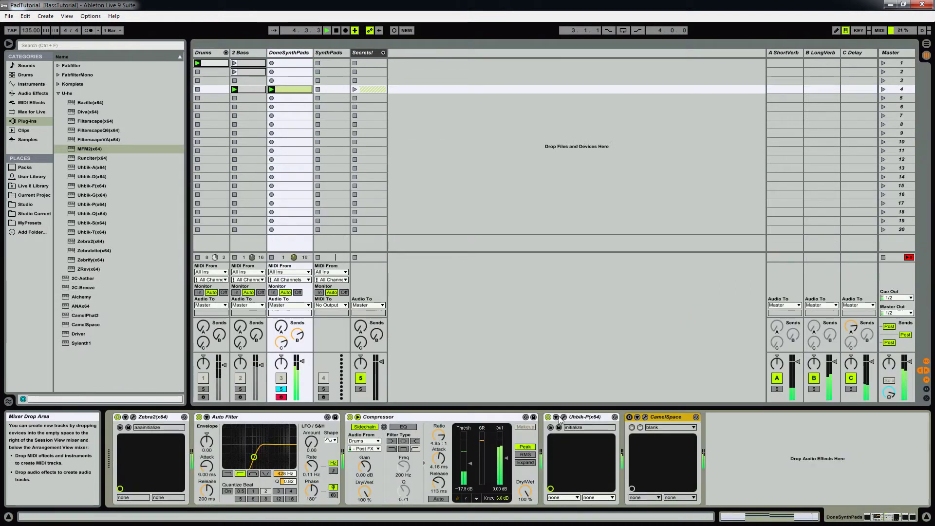
pyautogui.click(629, 418)
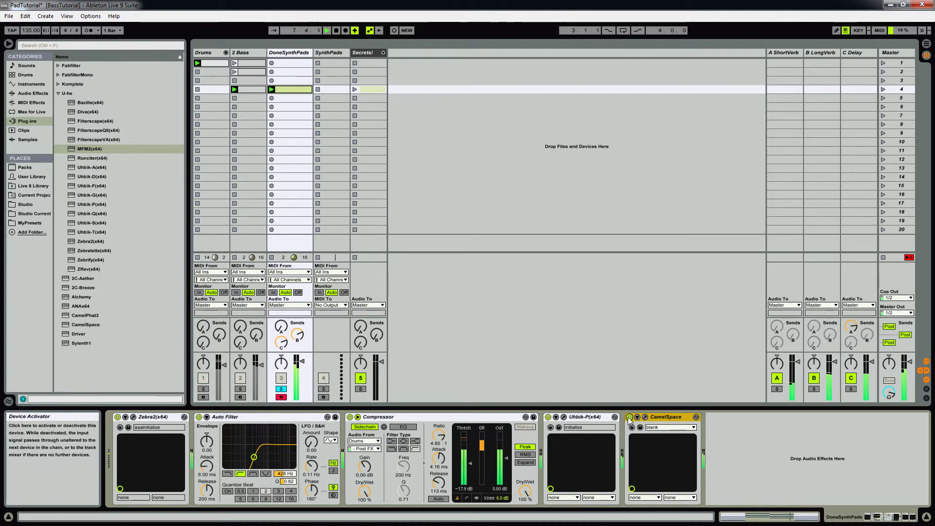
pyautogui.click(629, 418)
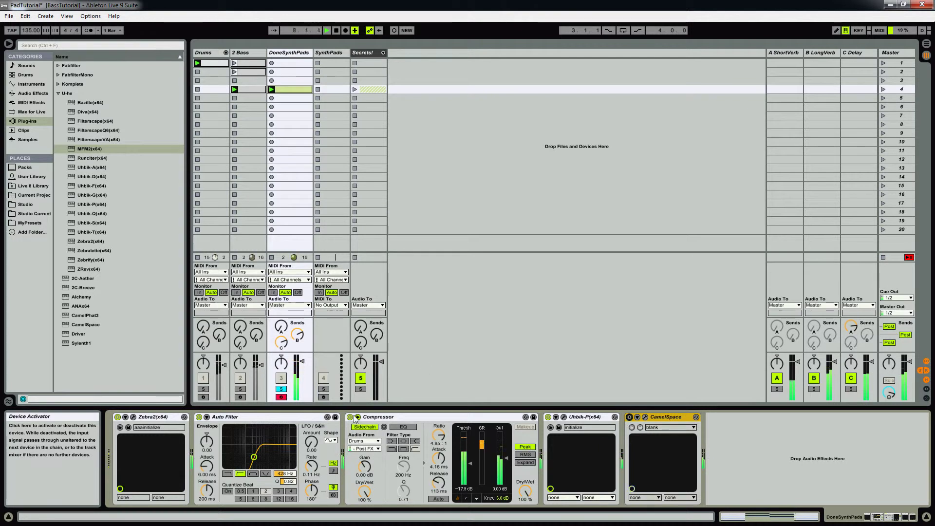
pyautogui.click(281, 389)
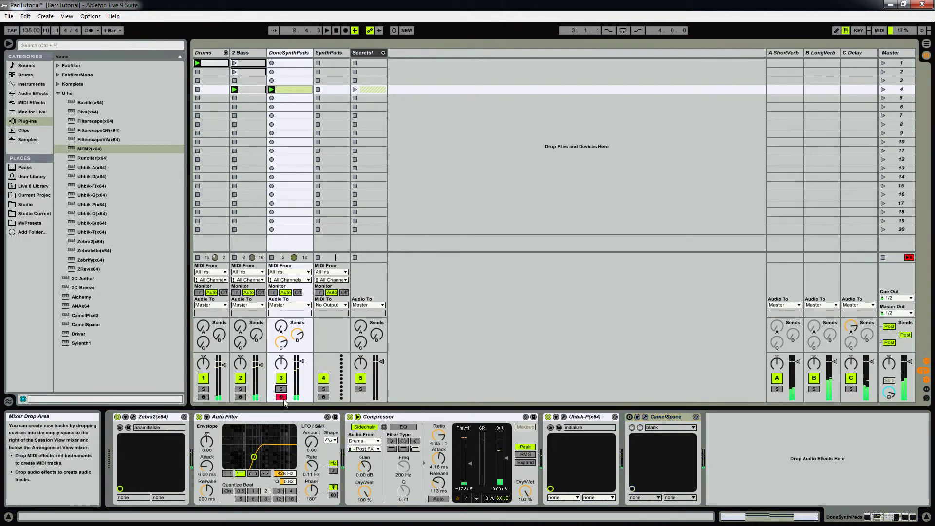
# - Open the 2 Bass clip's notes and enlarge the note editor area
pyautogui.click(246, 52)
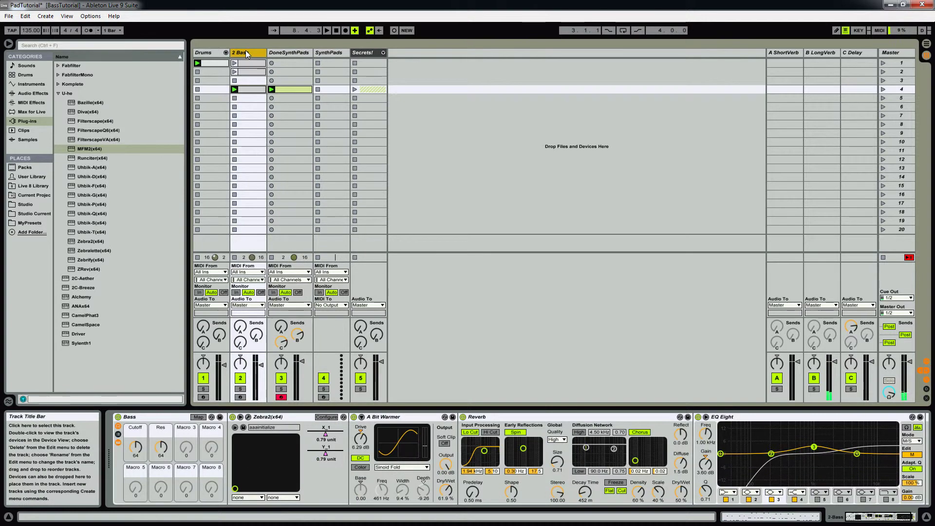
pyautogui.doubleClick(250, 90)
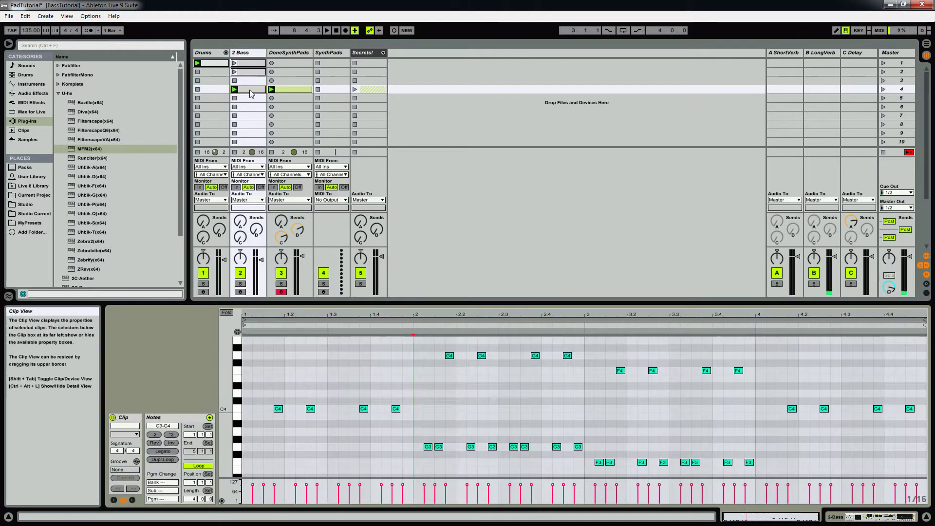
pyautogui.moveTo(416, 304); pyautogui.dragTo(417, 252)
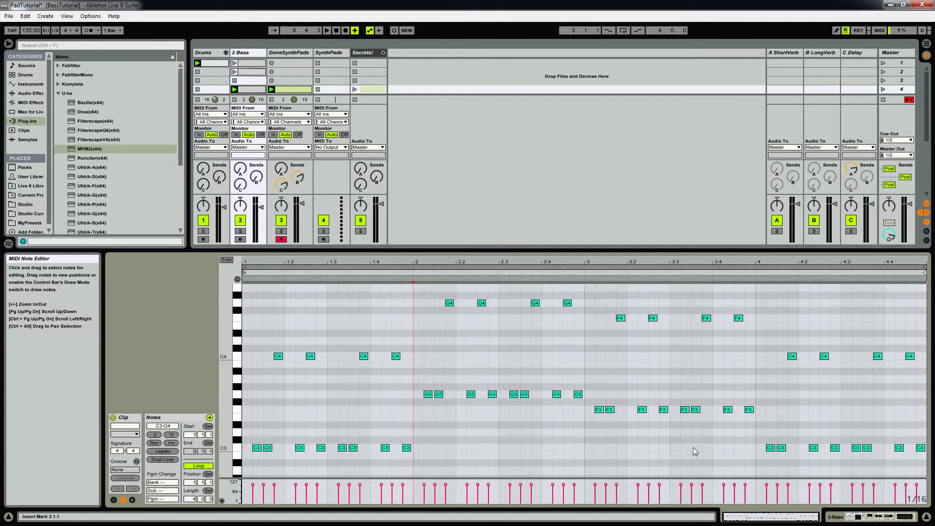
# - Show the DoneSynthPads clip's chords, zoom the note rows, and inspect its D#3 and G3 notes
pyautogui.click(286, 89)
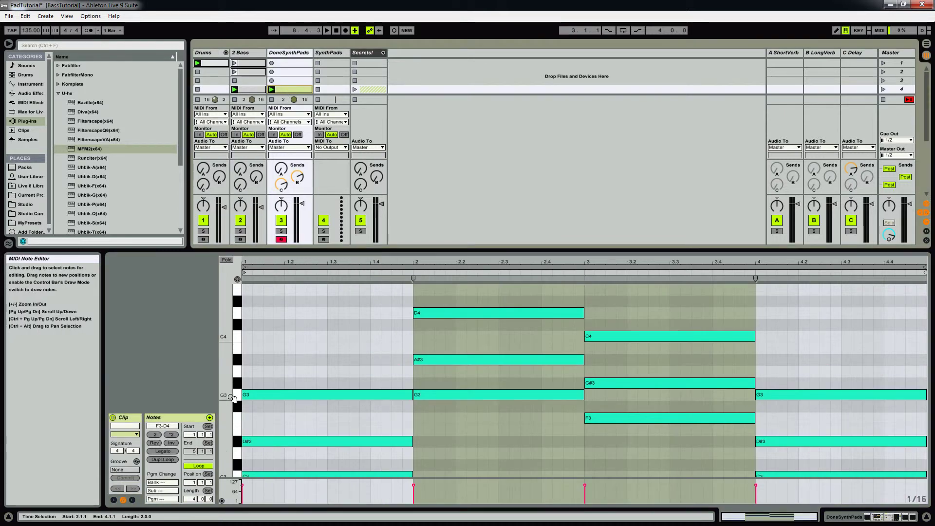
pyautogui.moveTo(228, 397); pyautogui.dragTo(225, 402)
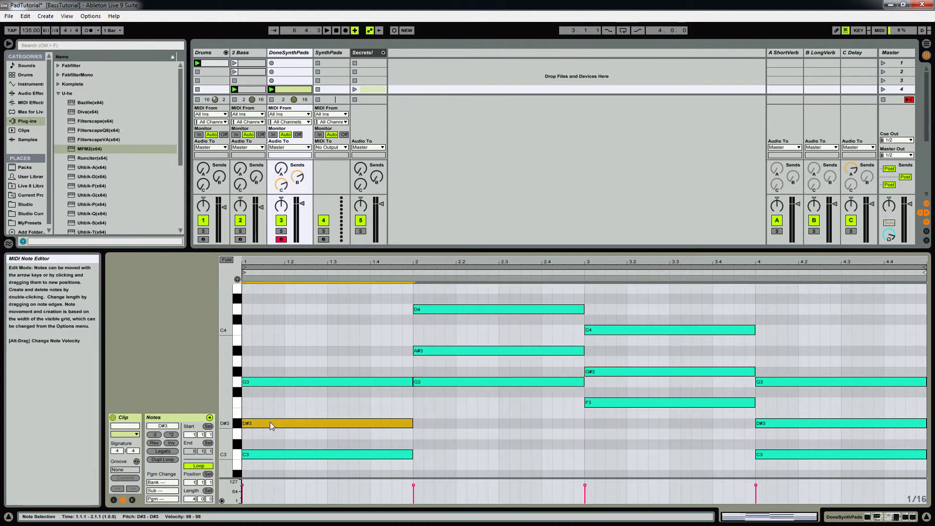
pyautogui.click(270, 421)
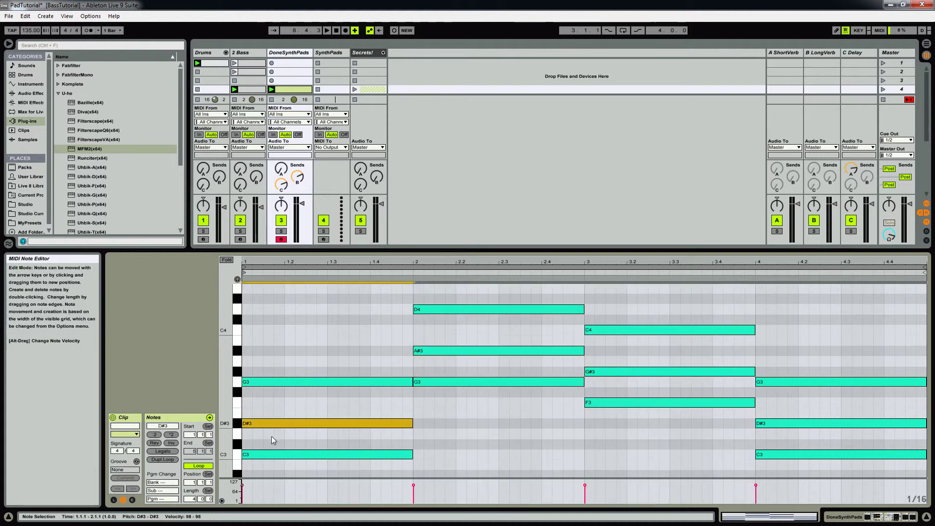
pyautogui.click(326, 381)
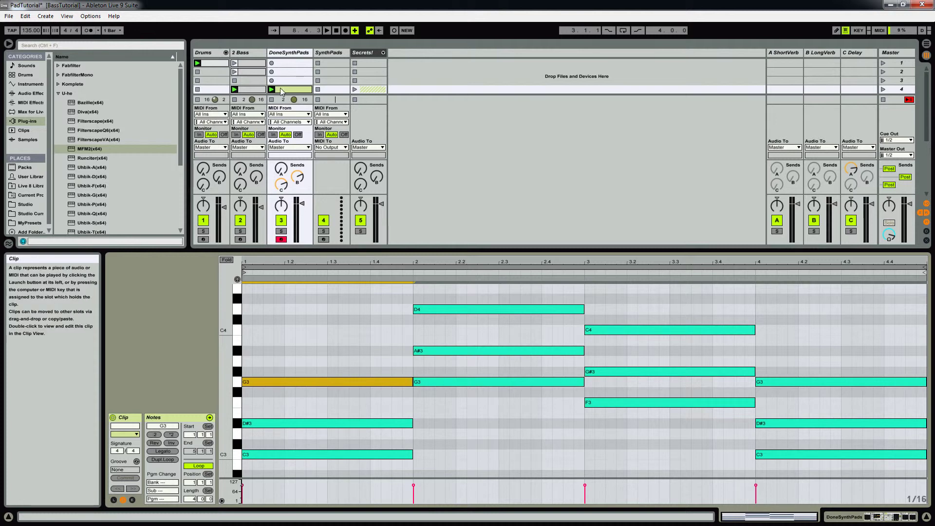
# - Copy the DoneSynthPads clip to SynthPads in scene 4, then stop and delete the stray recording
pyautogui.moveTo(288, 91); pyautogui.dragTo(325, 85)
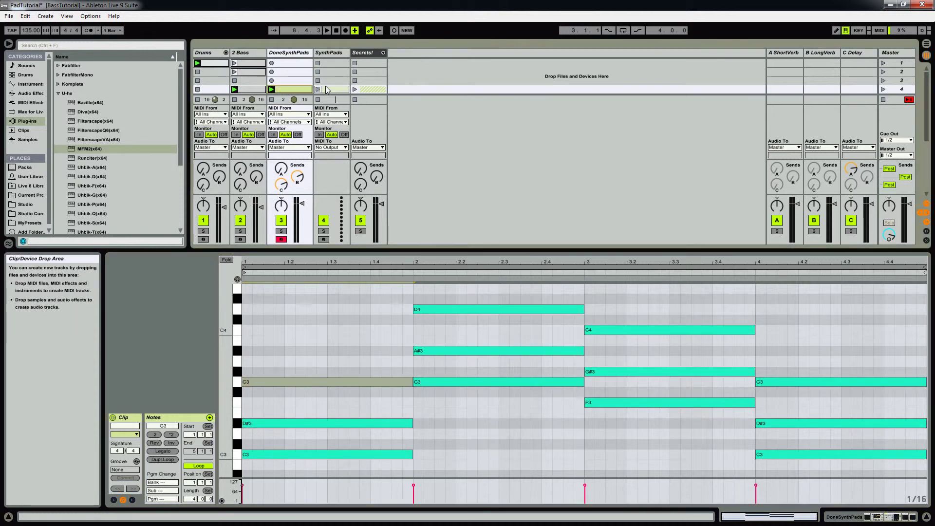
pyautogui.click(272, 80)
pyautogui.click(281, 239)
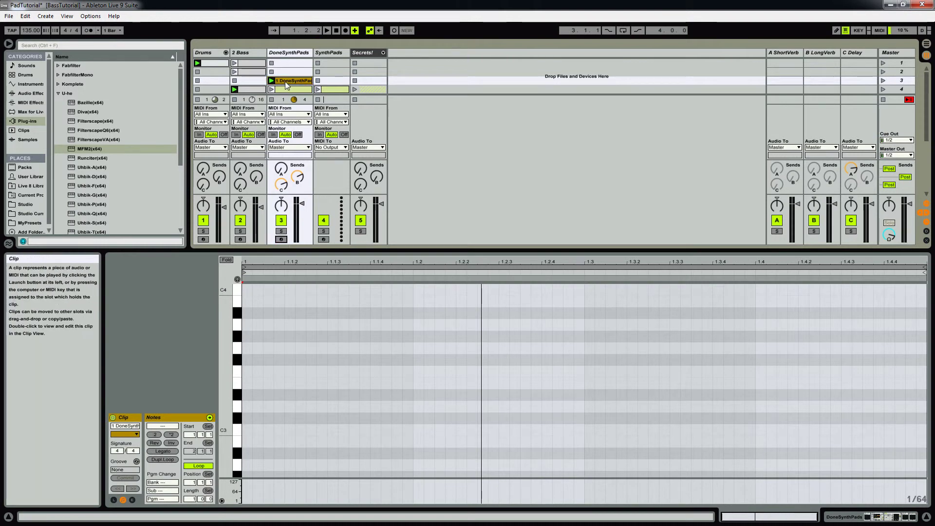
pyautogui.press('Delete')
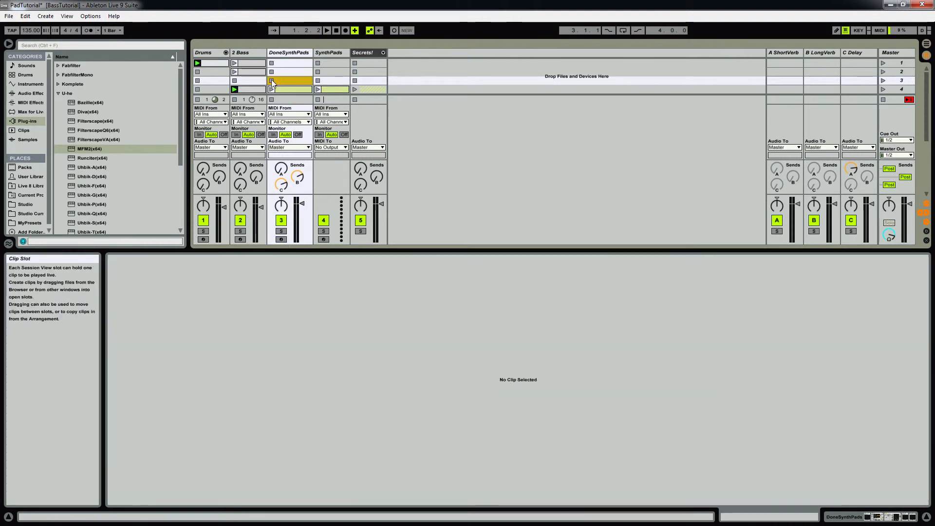
# - Show the copied SynthPads clip's notes, shrink the note editor, and select the SynthPads track
pyautogui.click(323, 89)
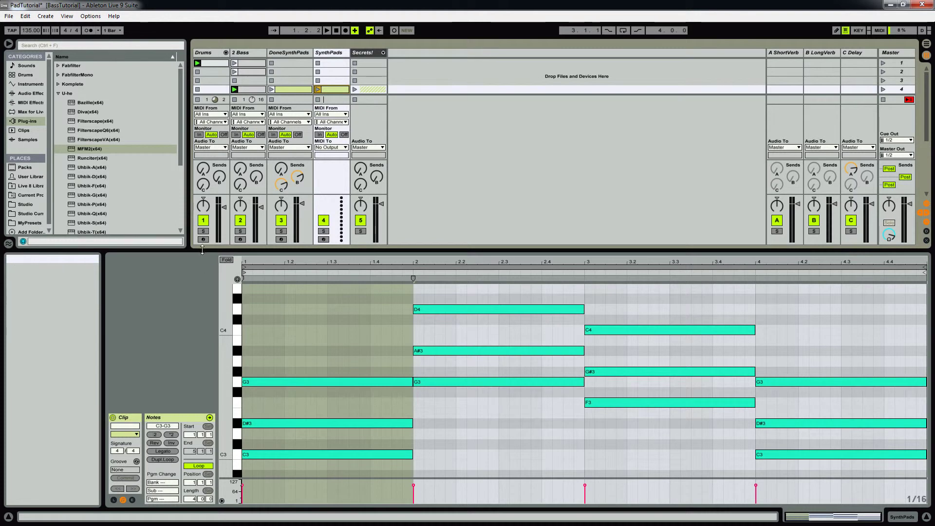
pyautogui.moveTo(202, 249); pyautogui.dragTo(202, 319)
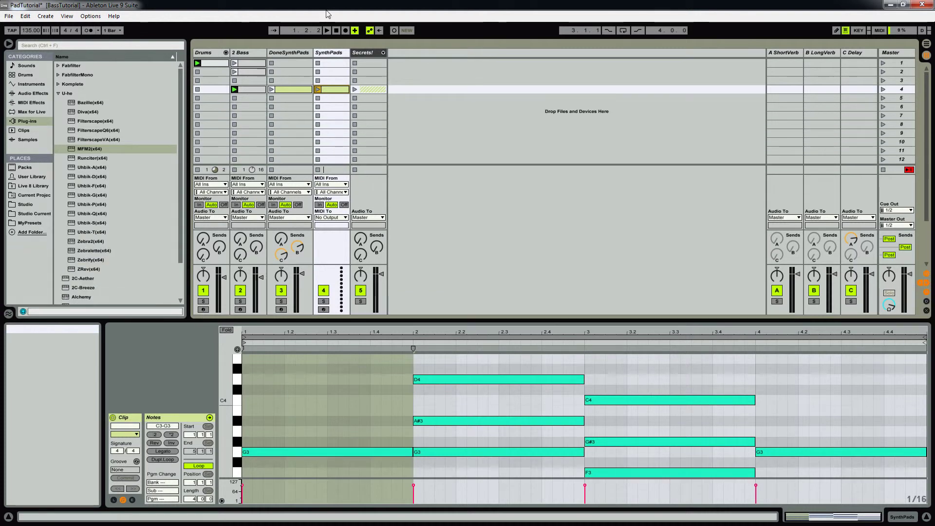
pyautogui.click(330, 54)
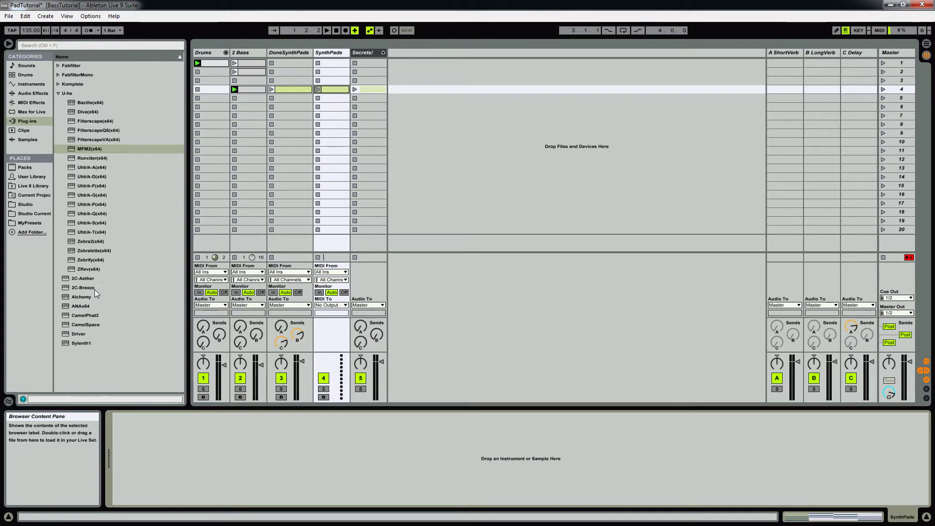
# - Add Zebra2(x64) to the SynthPads track at large window size and move it aside
pyautogui.moveTo(89, 241); pyautogui.dragTo(329, 179)
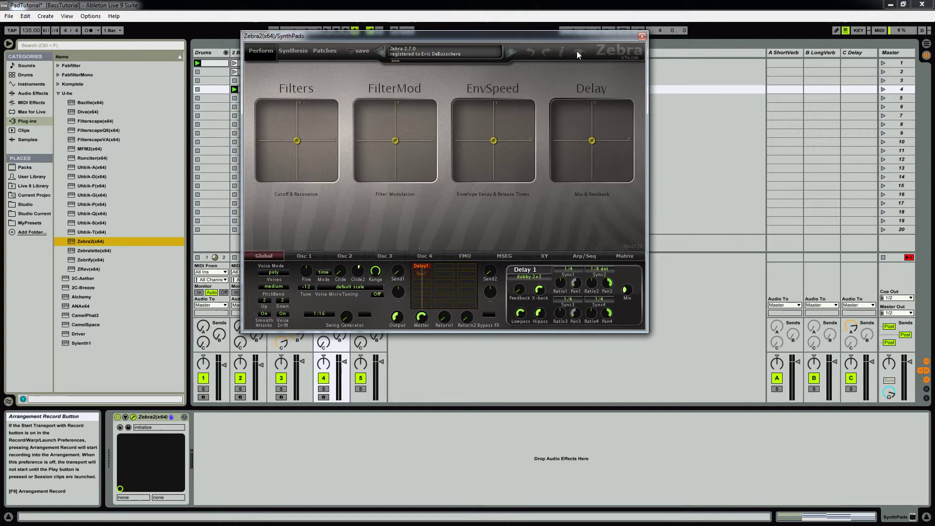
pyautogui.click(587, 56)
pyautogui.click(614, 139)
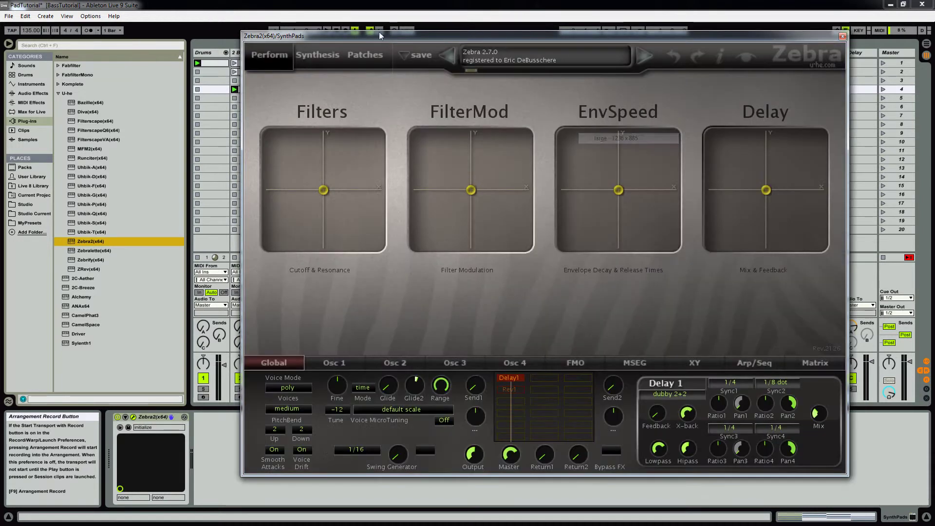
pyautogui.moveTo(424, 35); pyautogui.dragTo(514, 49)
# - Open DoneSynthPads' Zebra2 at normal size as a reference and move it out of the way
pyautogui.click(290, 51)
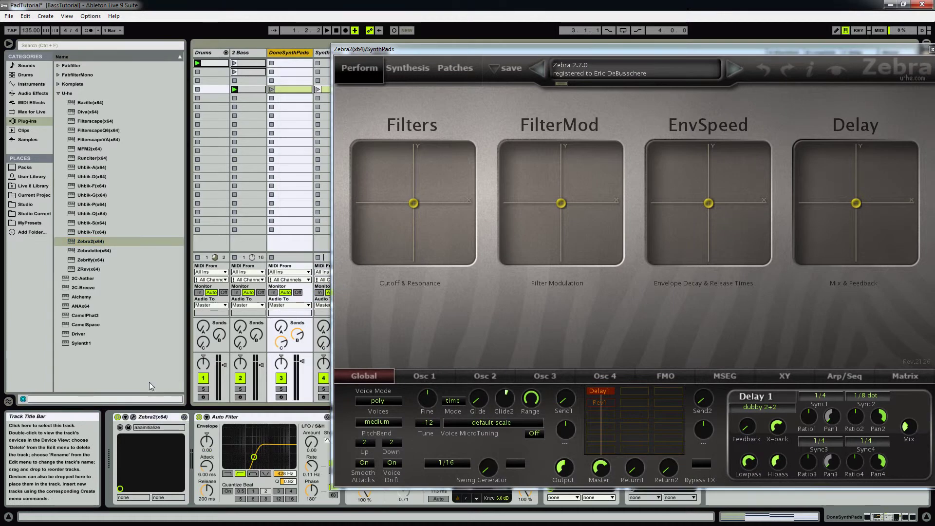
pyautogui.click(133, 417)
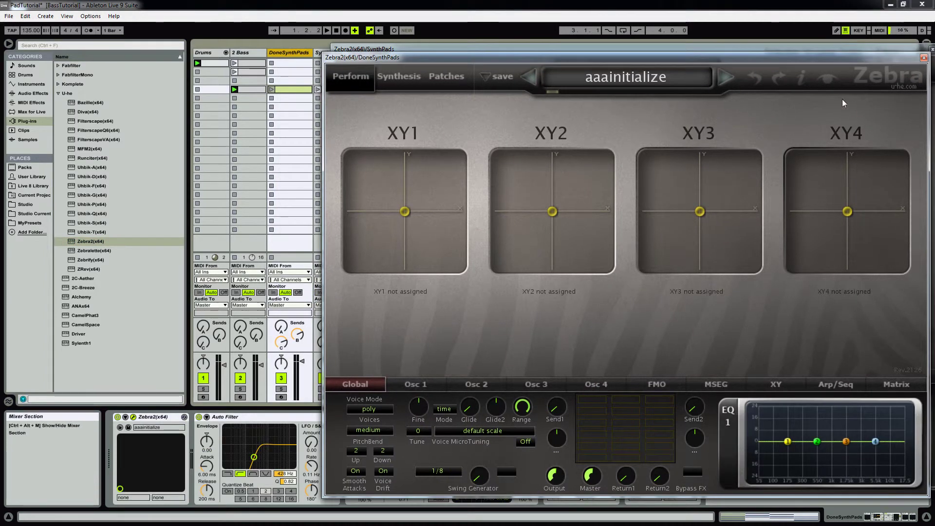
pyautogui.click(828, 80)
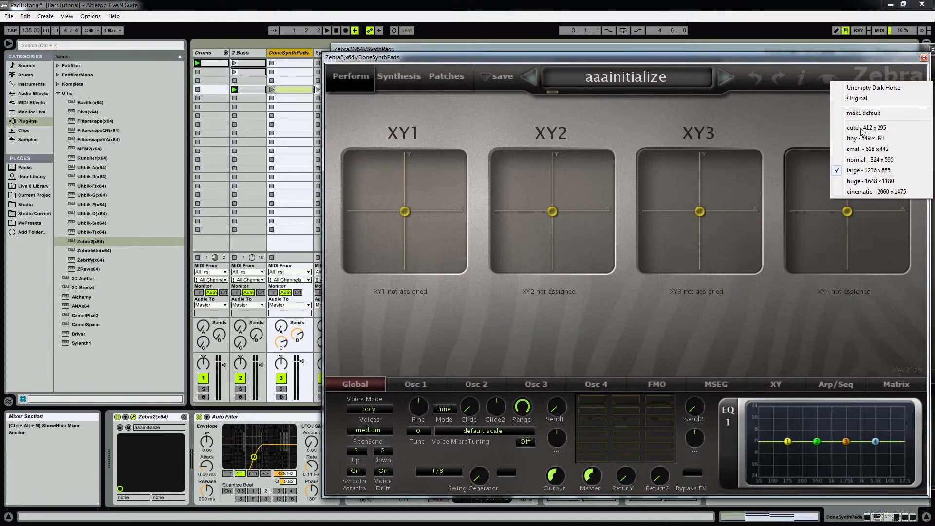
pyautogui.click(865, 161)
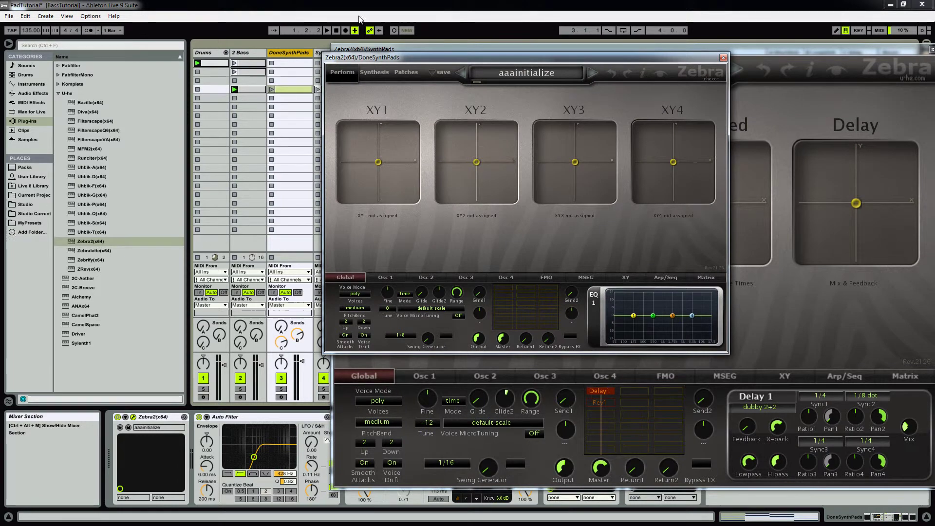
pyautogui.moveTo(387, 57); pyautogui.dragTo(73, 263)
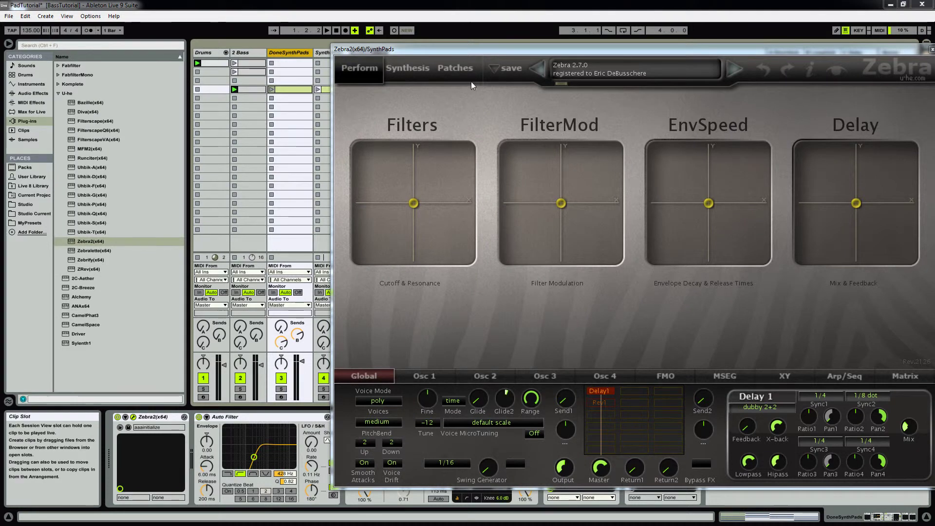
# - Load the aaainitialize patch, set OSC 1 to wave 7 on the synthesis page, and solo track 4
pyautogui.click(455, 68)
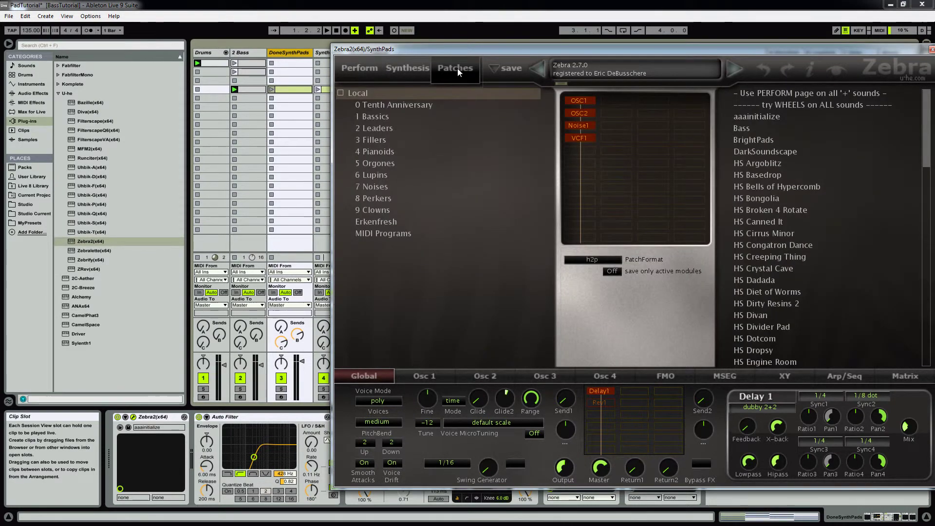
pyautogui.click(772, 116)
pyautogui.click(407, 68)
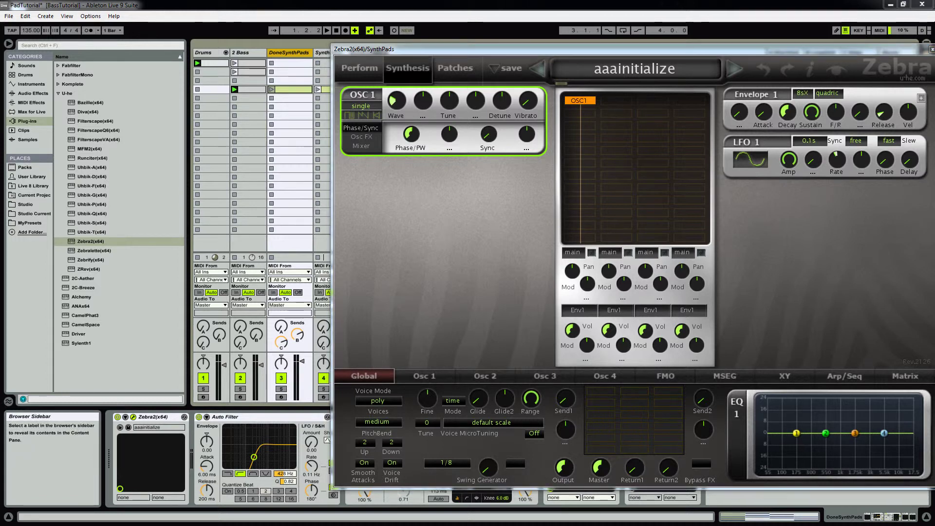
pyautogui.click(430, 376)
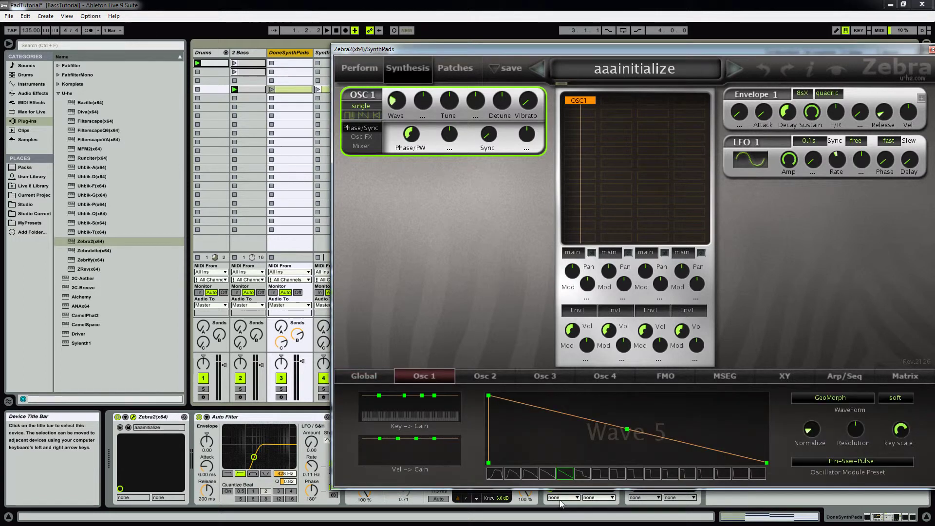
pyautogui.click(613, 476)
pyautogui.click(603, 475)
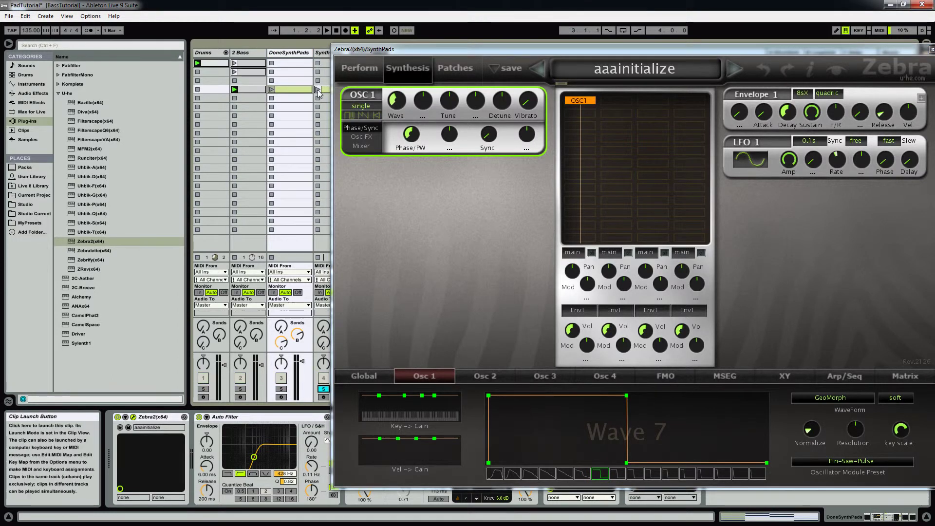
pyautogui.click(324, 389)
pyautogui.moveTo(370, 49); pyautogui.dragTo(333, 54)
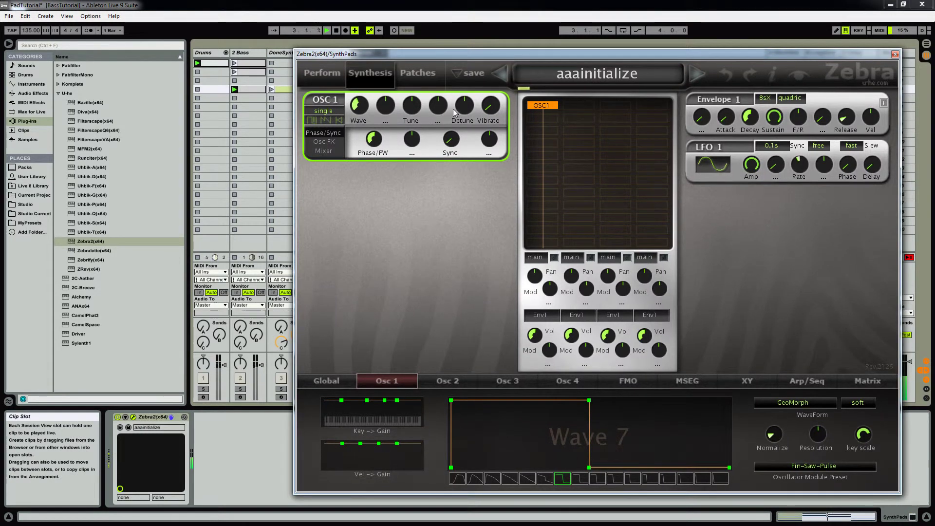
# - Give OSC 1 eleven voices, detune about 13.50 and vibrato 8.50
pyautogui.click(323, 111)
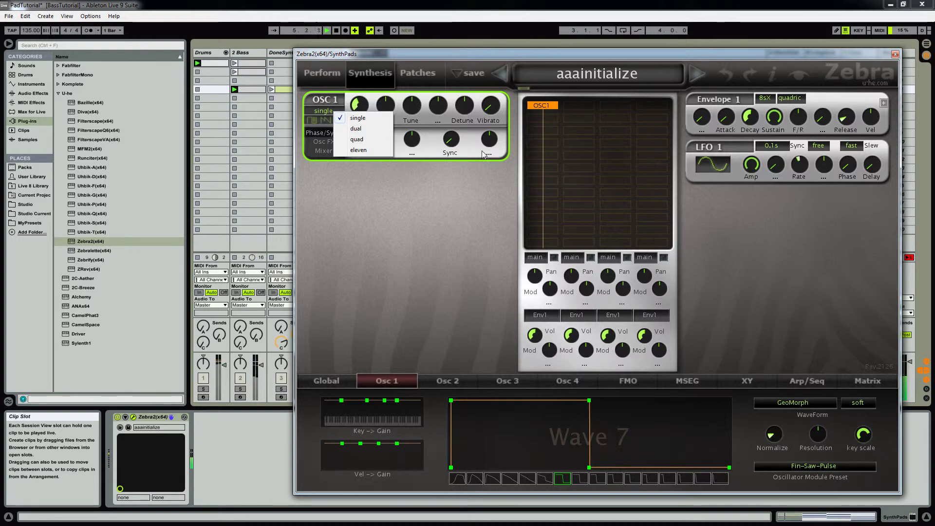
pyautogui.click(359, 150)
pyautogui.moveTo(465, 111); pyautogui.dragTo(476, 105)
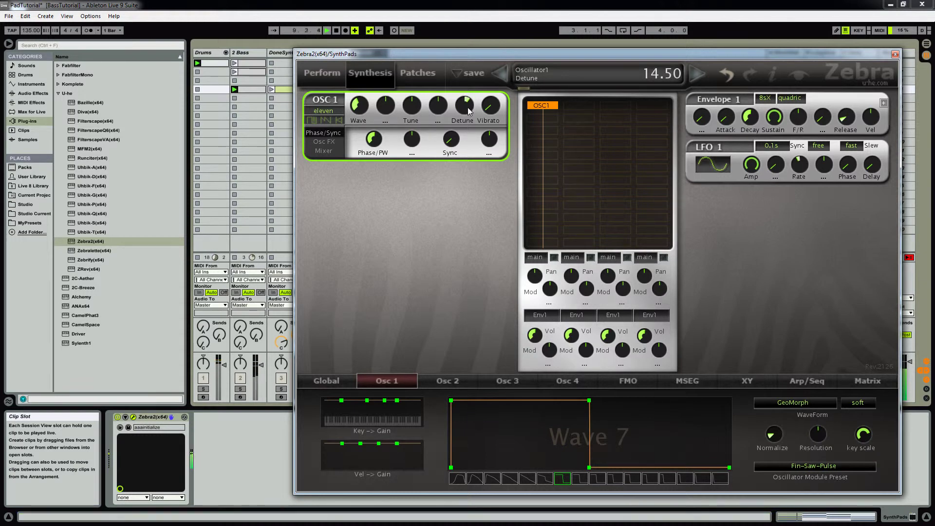
pyautogui.moveTo(469, 107); pyautogui.dragTo(495, 106)
pyautogui.scroll(-1, 492, 106)
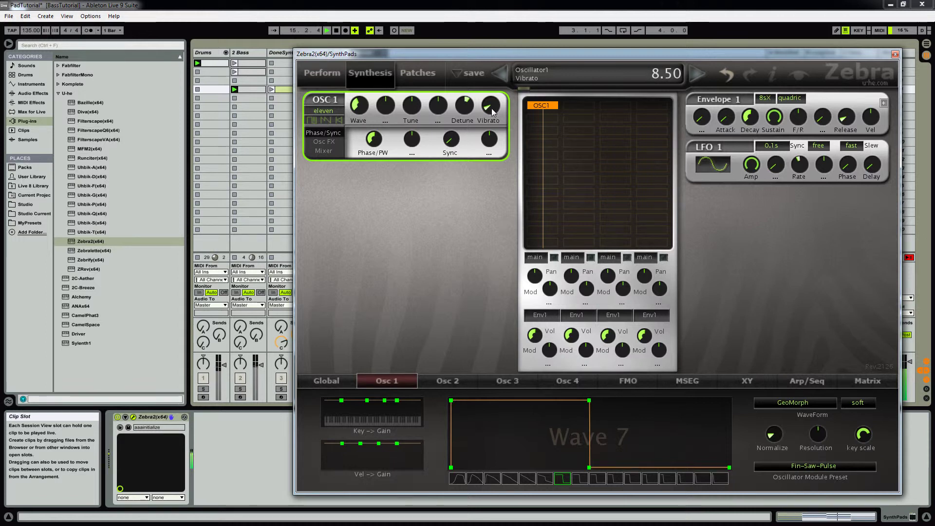
# - Add OSC 2 in an empty grid slot and mute OSC 1 to hear it alone
pyautogui.click(553, 119)
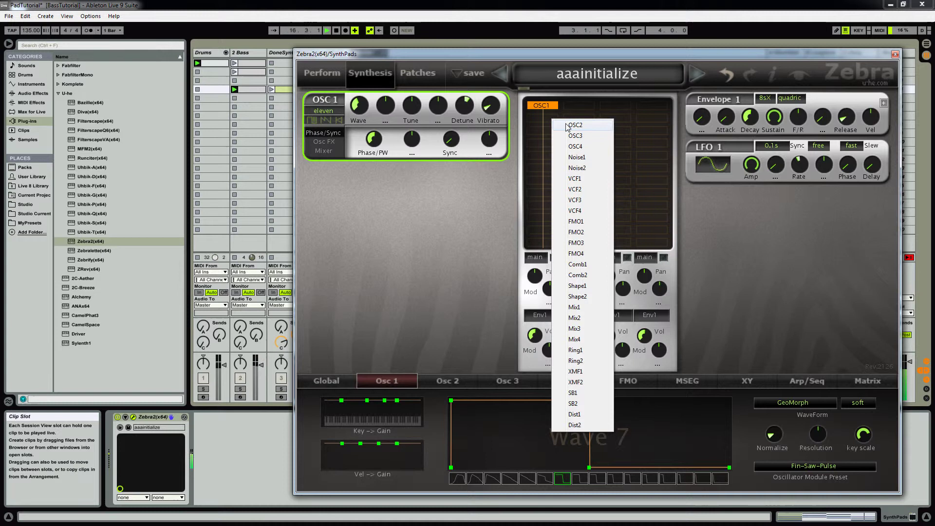
pyautogui.click(566, 125)
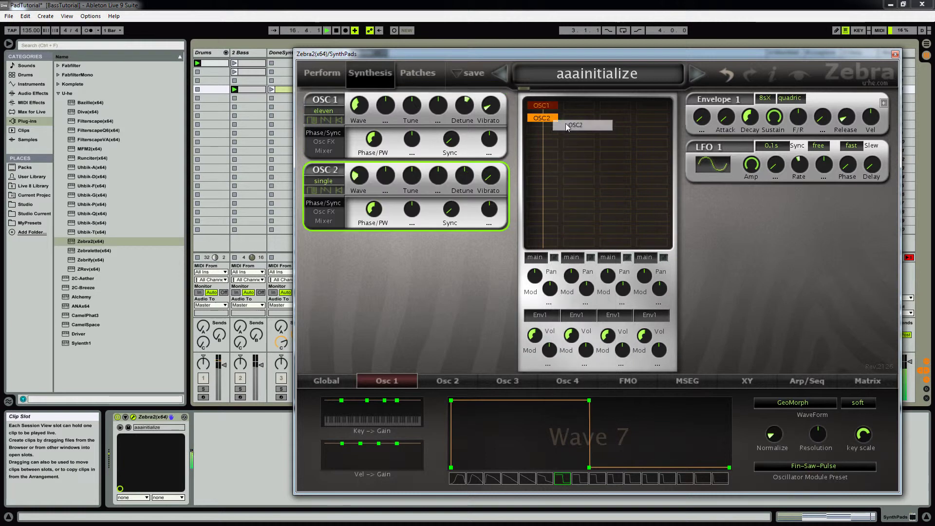
pyautogui.click(447, 384)
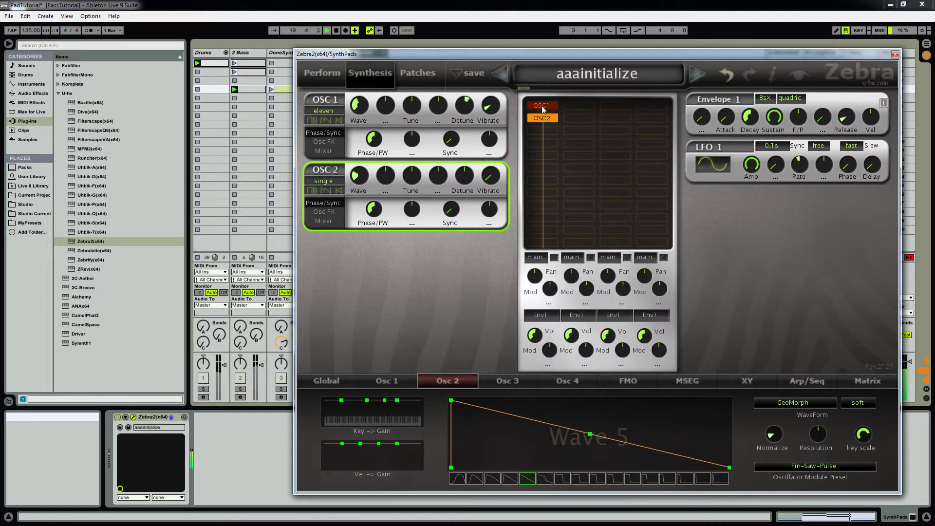
pyautogui.moveTo(542, 109); pyautogui.dragTo(519, 113)
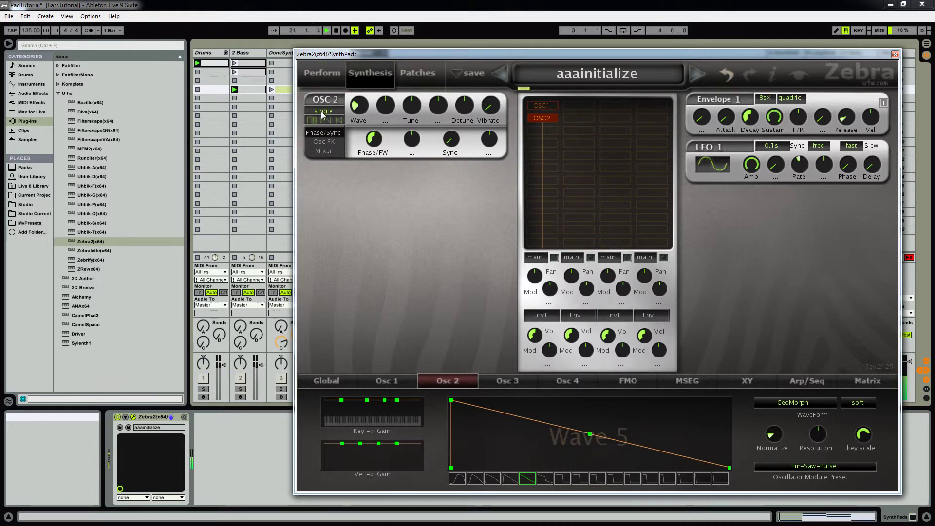
# - Set OSC 2 to eleven detuned voices, tune 12 and volume 70, with OSC 1 re-enabled
pyautogui.click(322, 112)
pyautogui.click(345, 150)
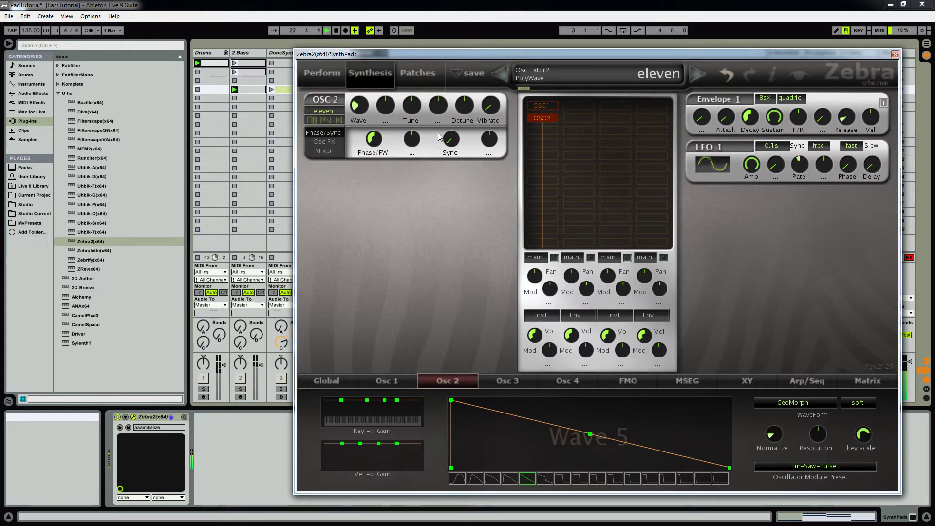
pyautogui.moveTo(466, 112); pyautogui.dragTo(492, 110)
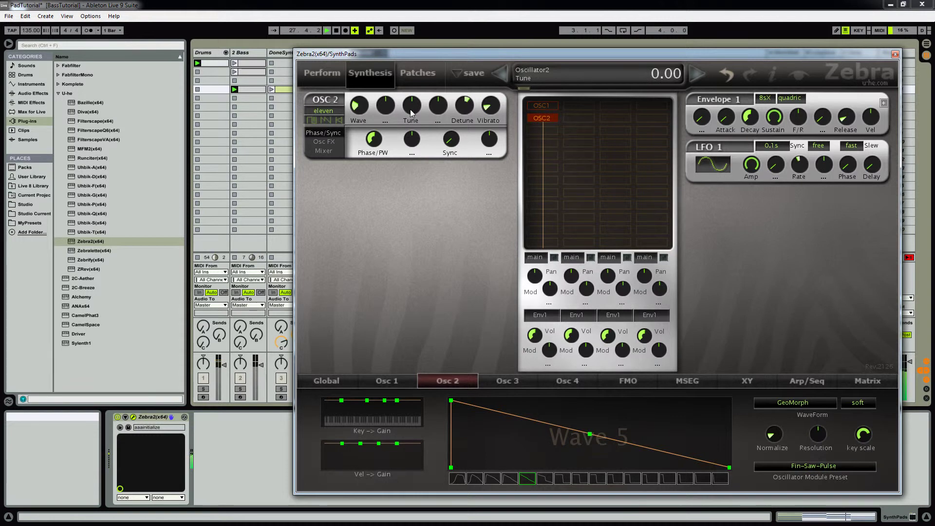
pyautogui.moveTo(410, 113); pyautogui.dragTo(422, 93)
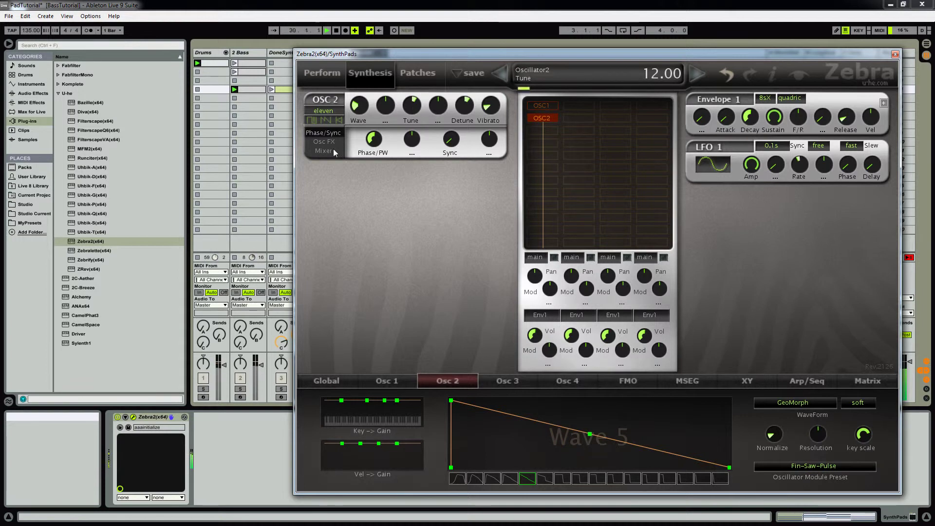
pyautogui.click(542, 107)
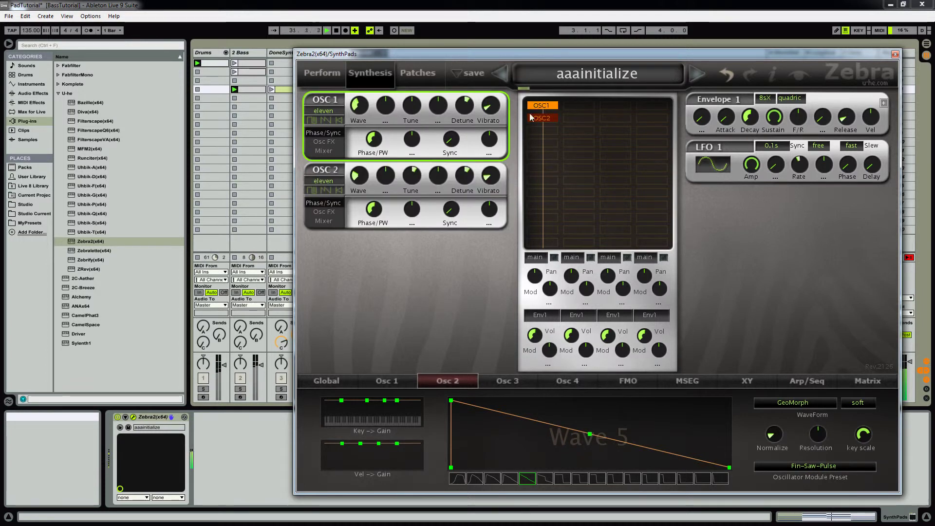
pyautogui.click(325, 214)
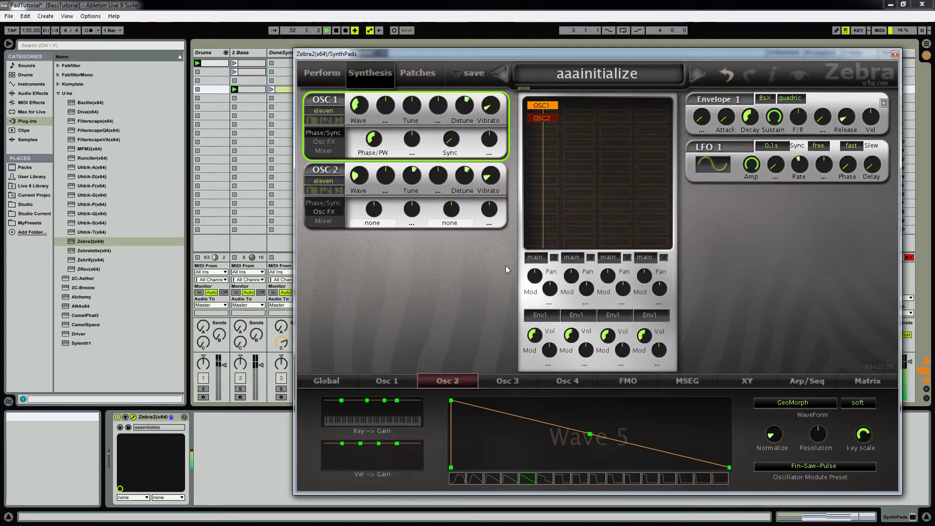
pyautogui.click(323, 222)
pyautogui.moveTo(422, 216); pyautogui.dragTo(413, 217)
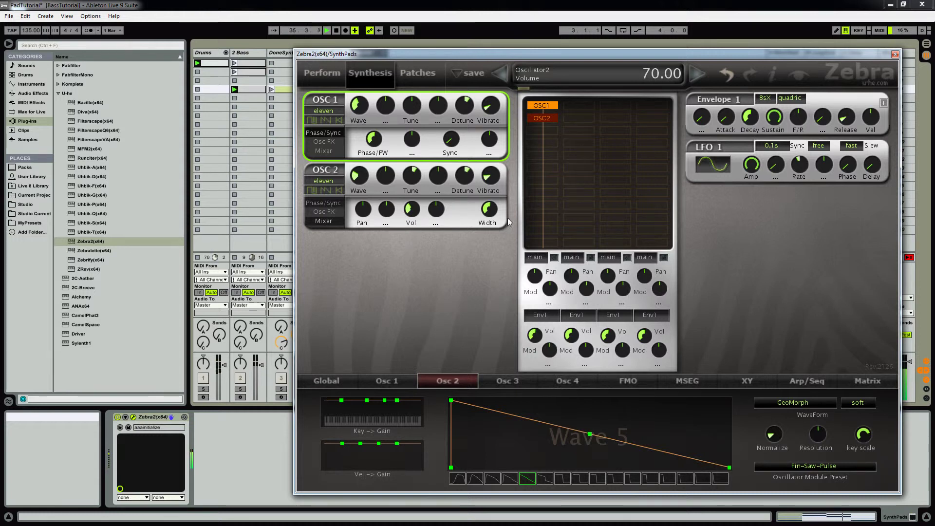
# - Raise Poly Width to about 91.5 on OSC 2 and 100 on OSC 1
pyautogui.moveTo(489, 220); pyautogui.dragTo(498, 131)
pyautogui.click(323, 150)
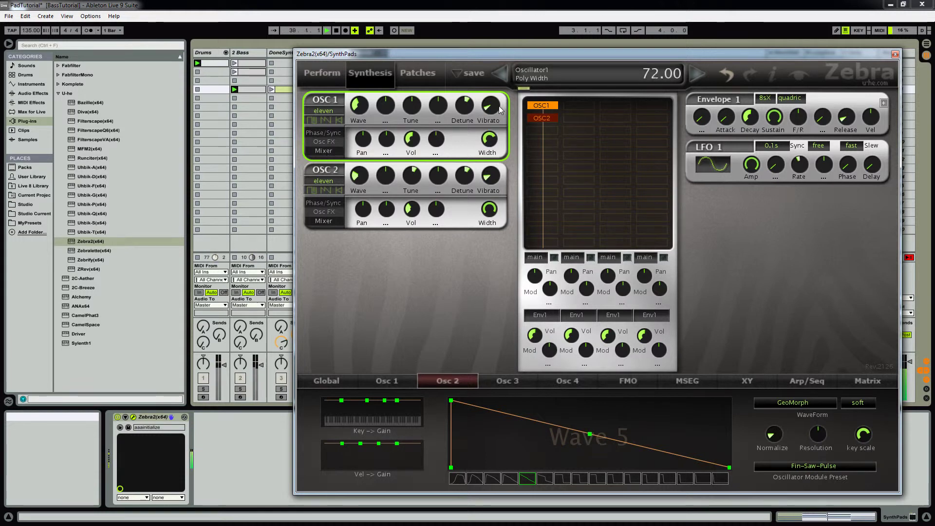
pyautogui.moveTo(500, 109); pyautogui.dragTo(503, 87)
pyautogui.moveTo(490, 143); pyautogui.dragTo(492, 153)
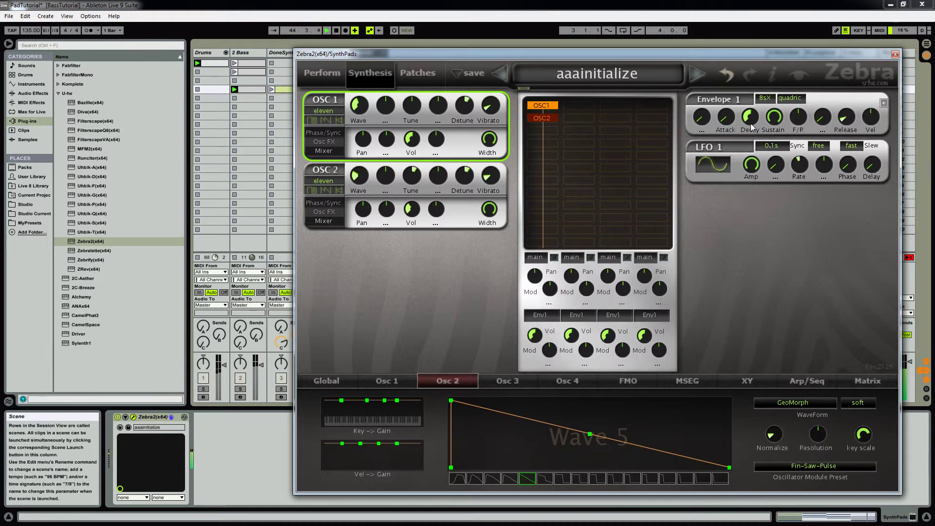
# - Set Envelope 1 to attack about 49, decay about 45, sustain about 82 and release 44
pyautogui.moveTo(729, 123); pyautogui.dragTo(731, 86)
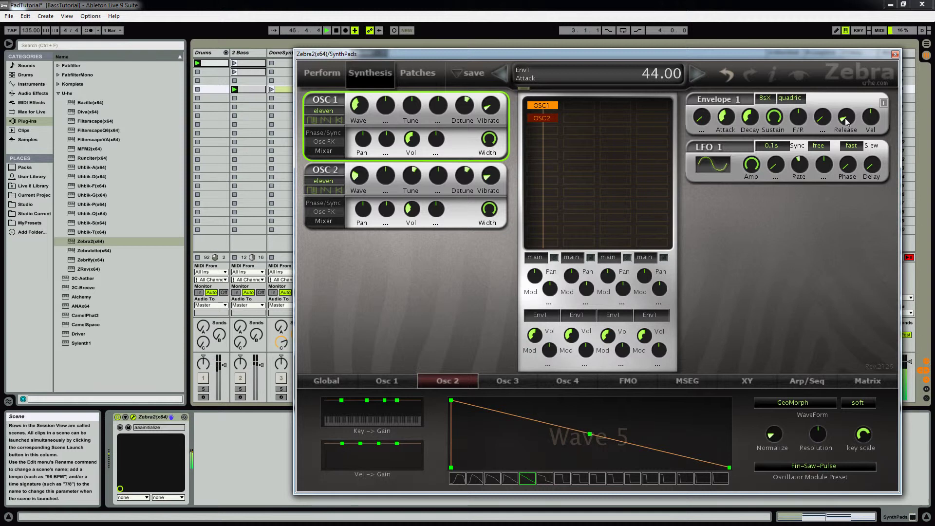
pyautogui.moveTo(845, 122); pyautogui.dragTo(846, 104)
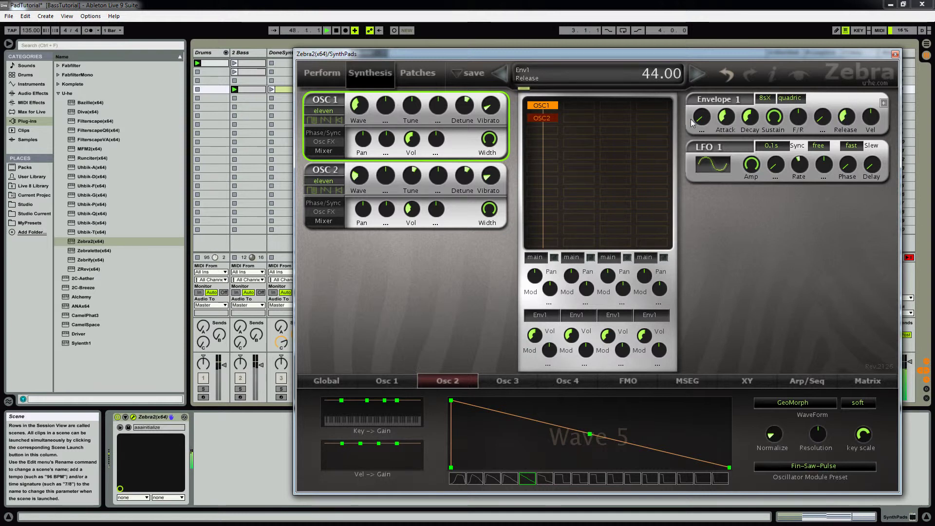
pyautogui.moveTo(731, 123); pyautogui.dragTo(731, 121)
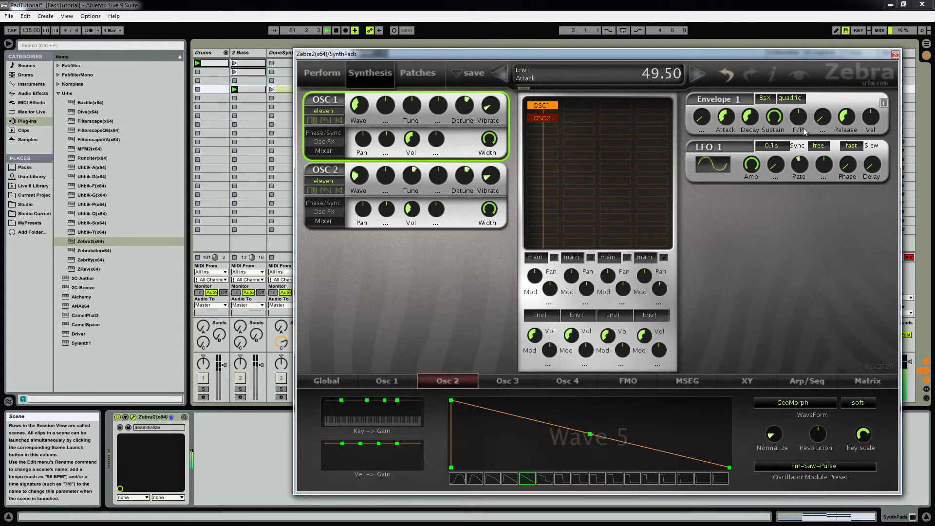
pyautogui.scroll(-3, 775, 117)
pyautogui.moveTo(776, 121); pyautogui.dragTo(771, 134)
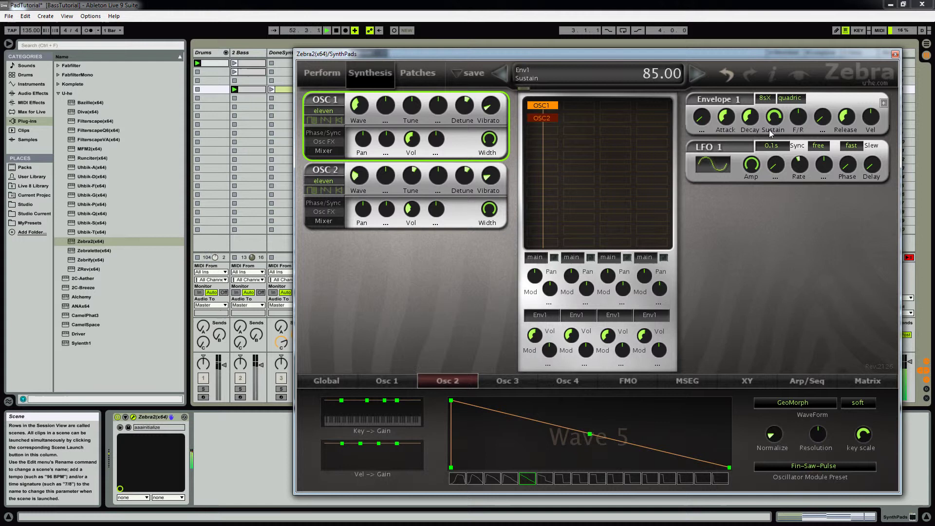
pyautogui.scroll(-1, 773, 124)
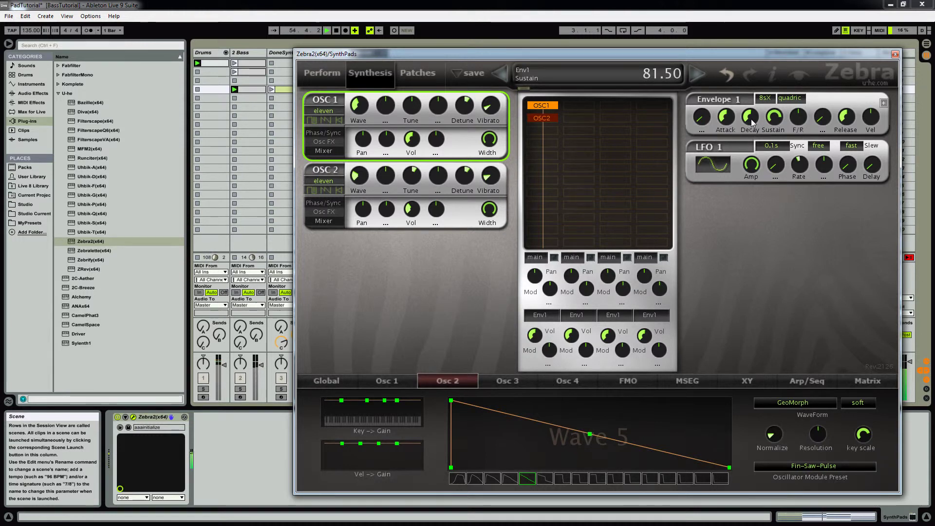
pyautogui.scroll(-8, 752, 122)
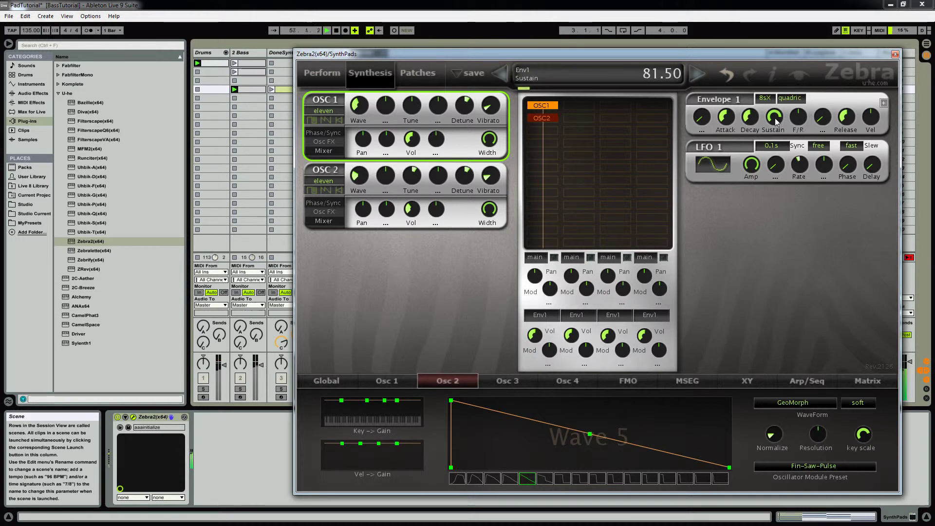
pyautogui.scroll(1, 776, 122)
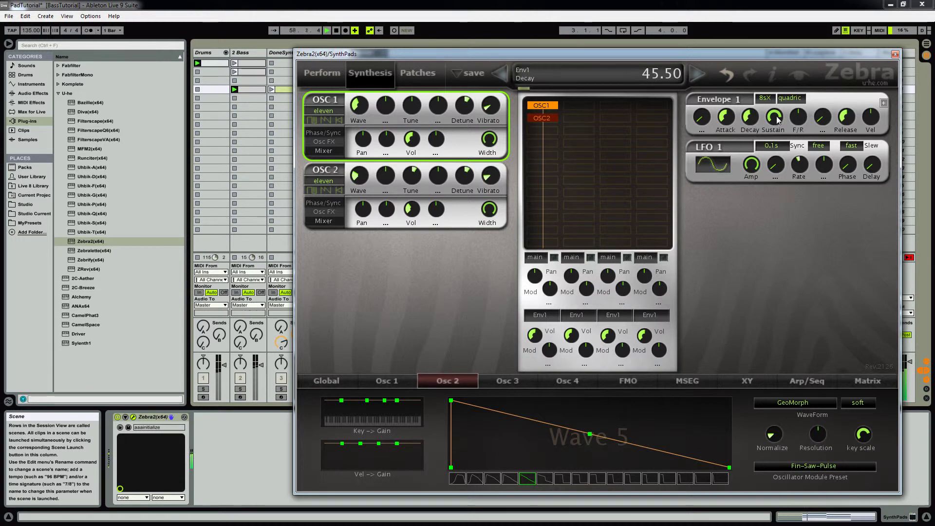
pyautogui.click(777, 121)
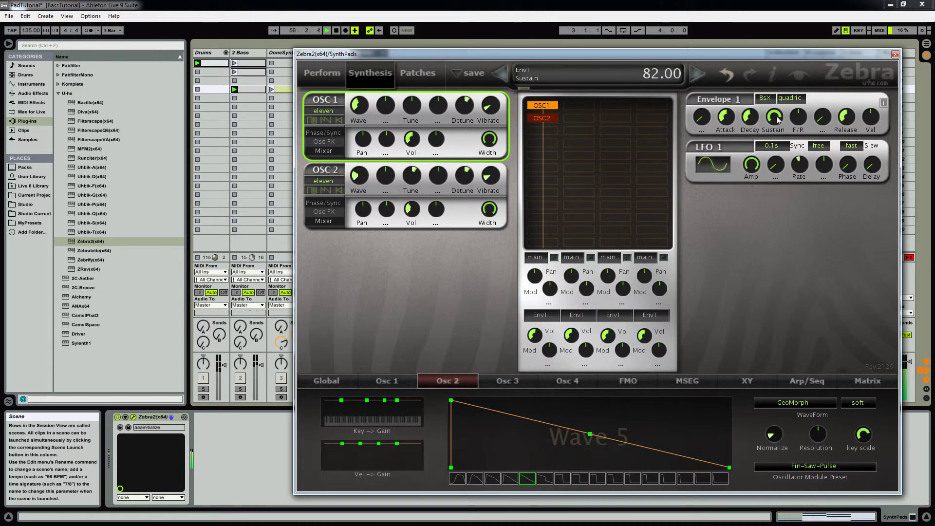
pyautogui.click(542, 154)
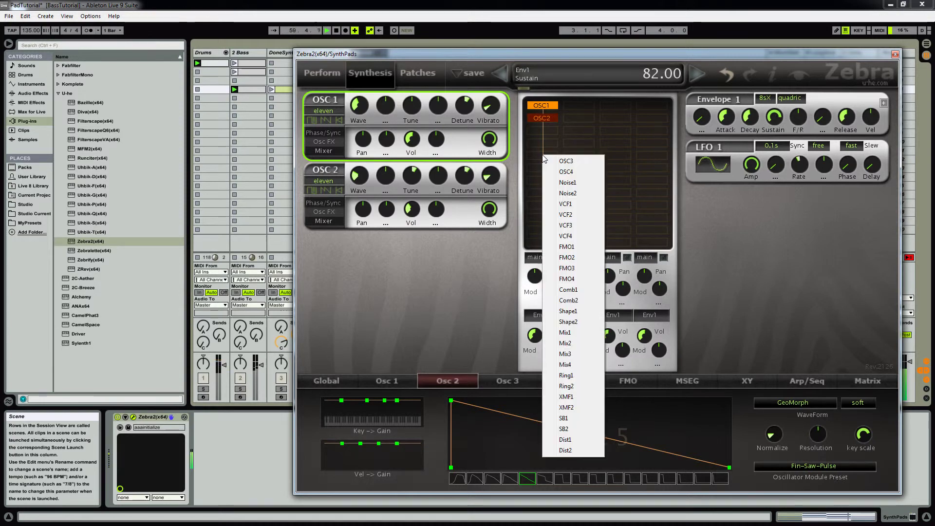
# - Add a VCF 1 LP Xcite filter, tune cutoff, key tracking and drive, and move Zebra2 aside
pyautogui.click(566, 204)
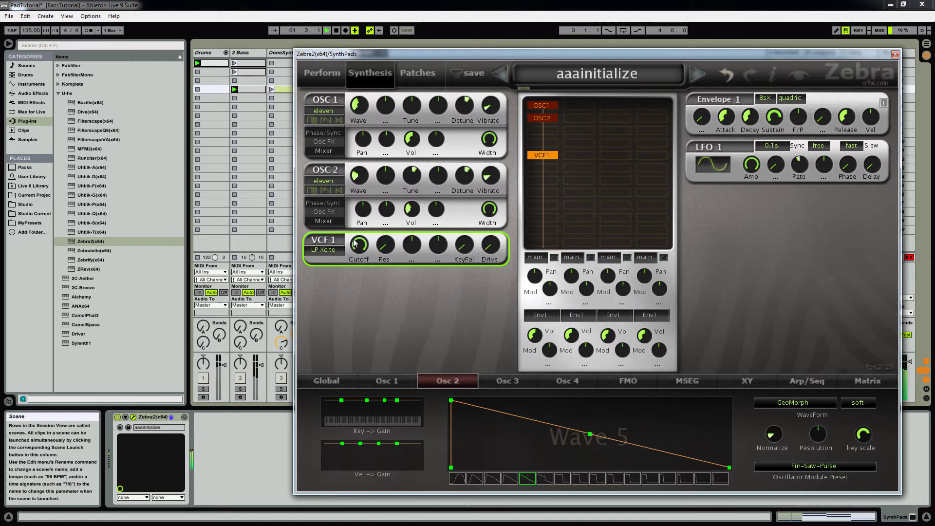
pyautogui.moveTo(360, 247)
pyautogui.mouseDown()
pyautogui.moveTo(349, 270)
pyautogui.moveTo(352, 262)
pyautogui.mouseUp()
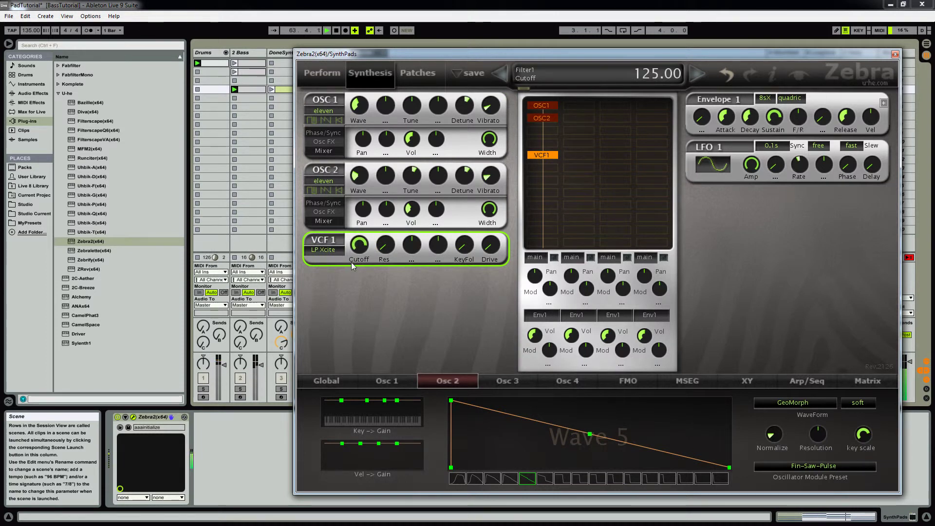
pyautogui.moveTo(466, 248); pyautogui.dragTo(466, 242)
pyautogui.moveTo(358, 248); pyautogui.dragTo(362, 249)
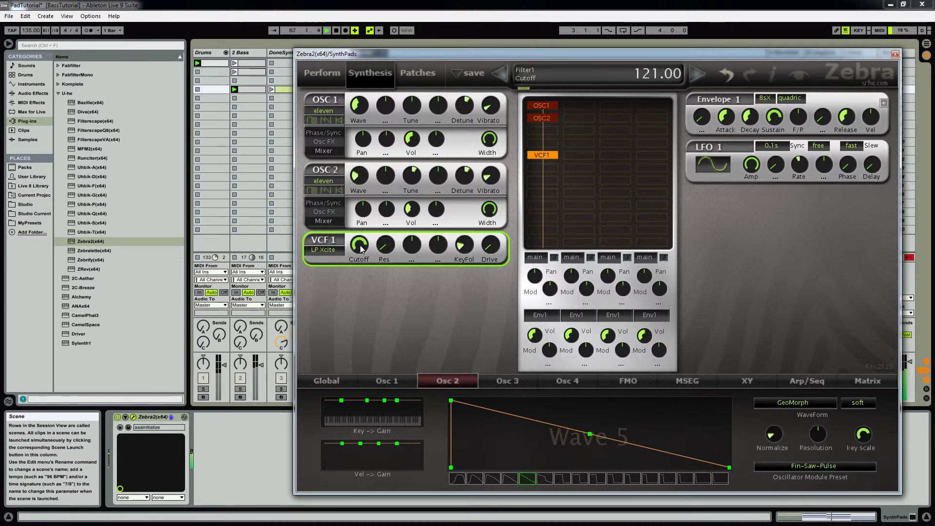
pyautogui.moveTo(493, 238); pyautogui.dragTo(497, 225)
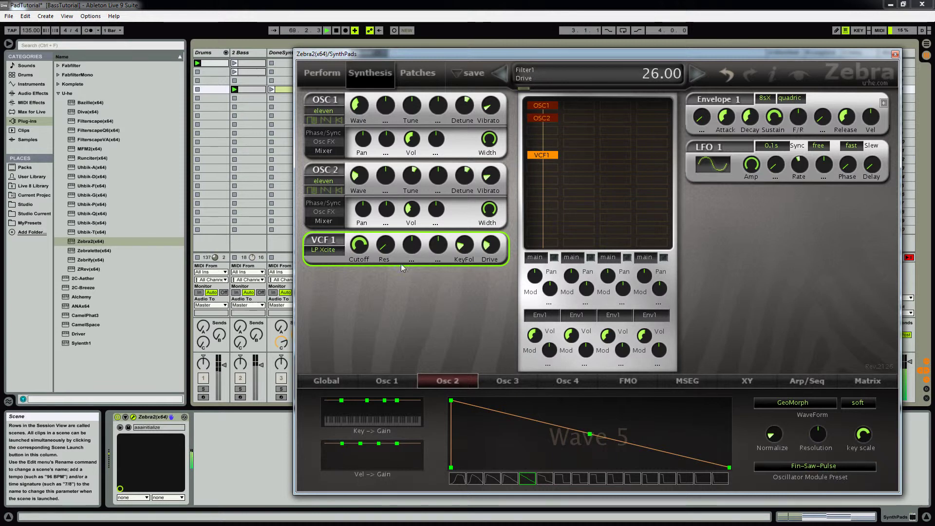
pyautogui.moveTo(358, 248)
pyautogui.mouseDown()
pyautogui.moveTo(349, 276)
pyautogui.moveTo(363, 232)
pyautogui.moveTo(361, 293)
pyautogui.moveTo(374, 245)
pyautogui.mouseUp()
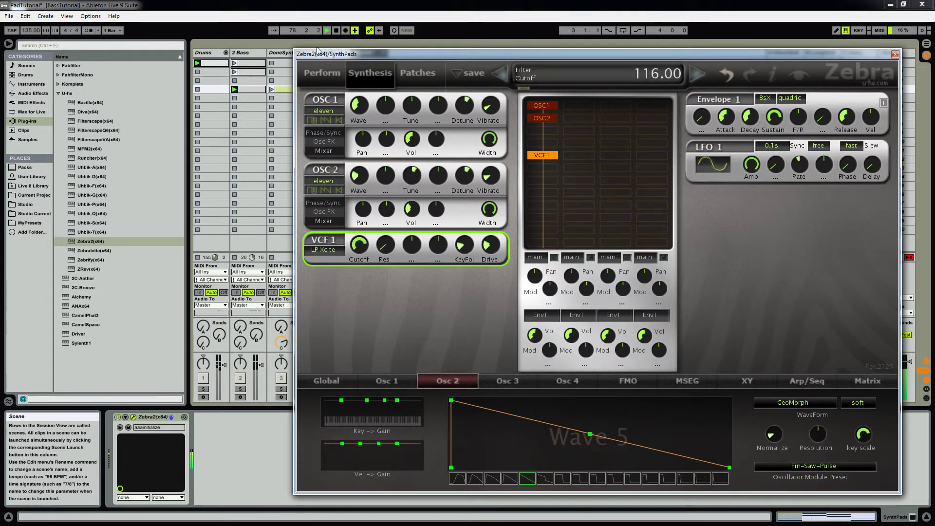
pyautogui.moveTo(351, 54); pyautogui.dragTo(468, 64)
# - Unsolo SynthPads, move the DoneSynthPads clip to scene 1, play, and set Zebra2 cutoff to 112
pyautogui.click(323, 389)
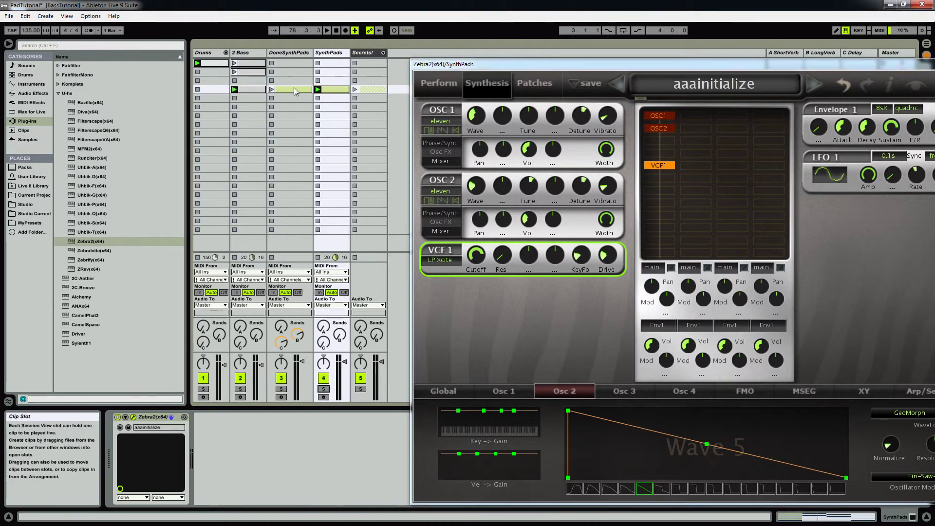
pyautogui.moveTo(290, 89); pyautogui.dragTo(291, 62)
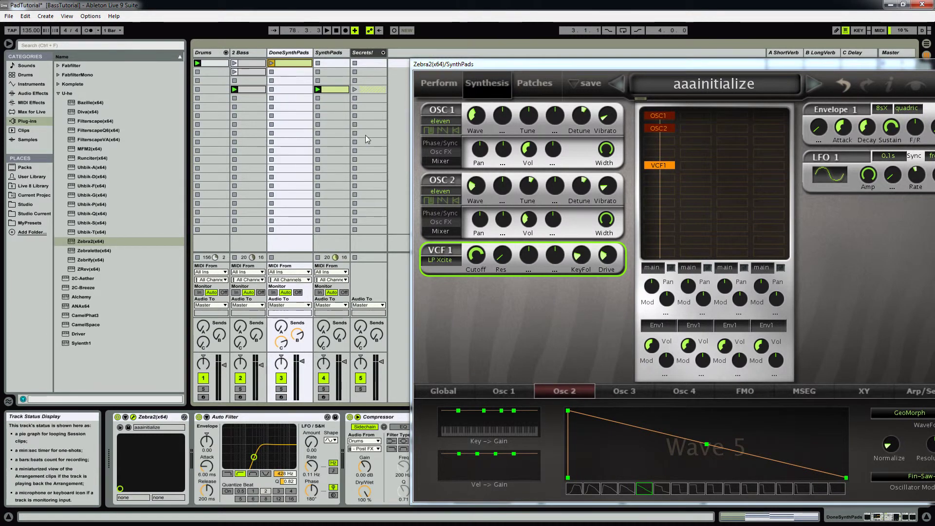
pyautogui.press('space')
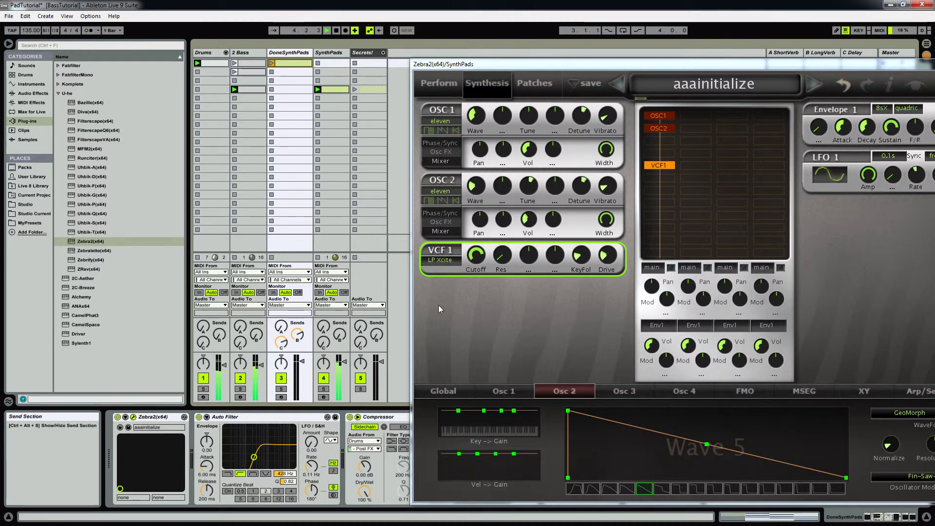
pyautogui.scroll(-2, 476, 253)
pyautogui.scroll(2, 477, 254)
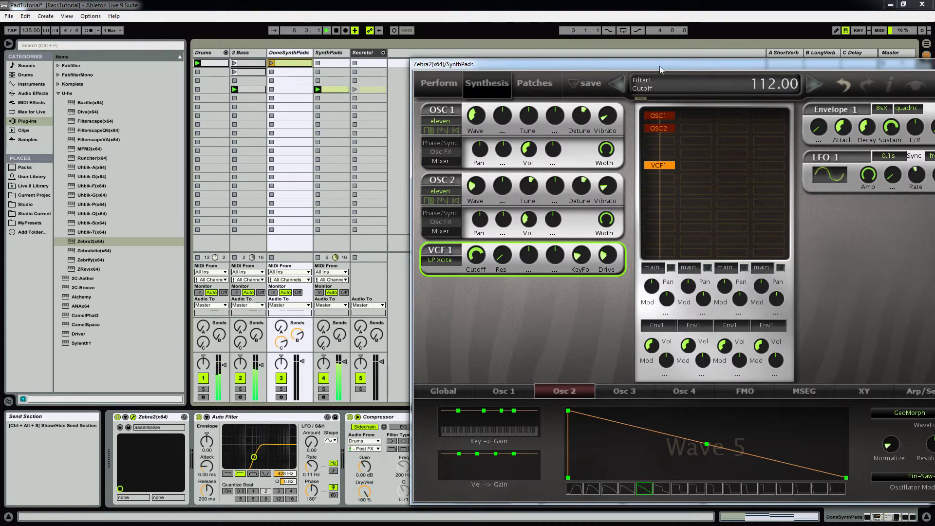
pyautogui.moveTo(659, 66); pyautogui.dragTo(612, 57)
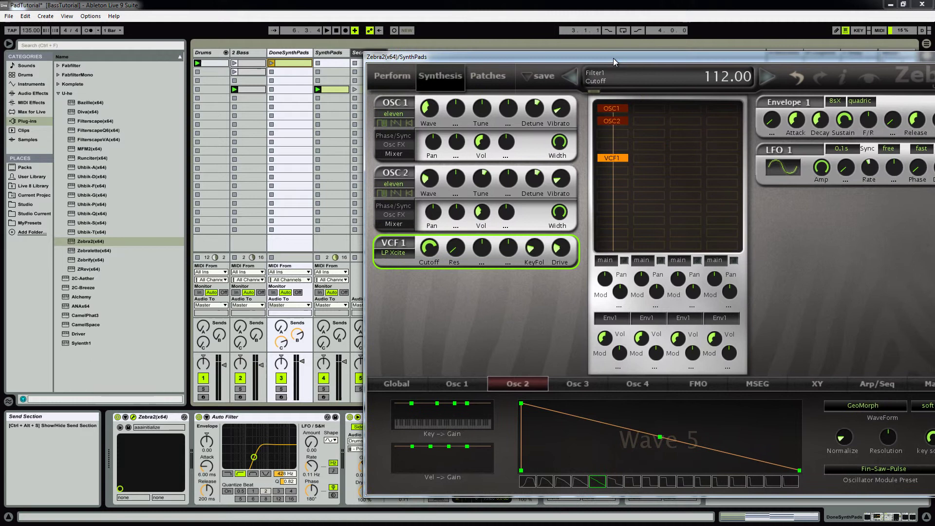
# - Solo SynthPads and insert a third oscillator, OSC3, into Zebra2's module grid
pyautogui.click(324, 379)
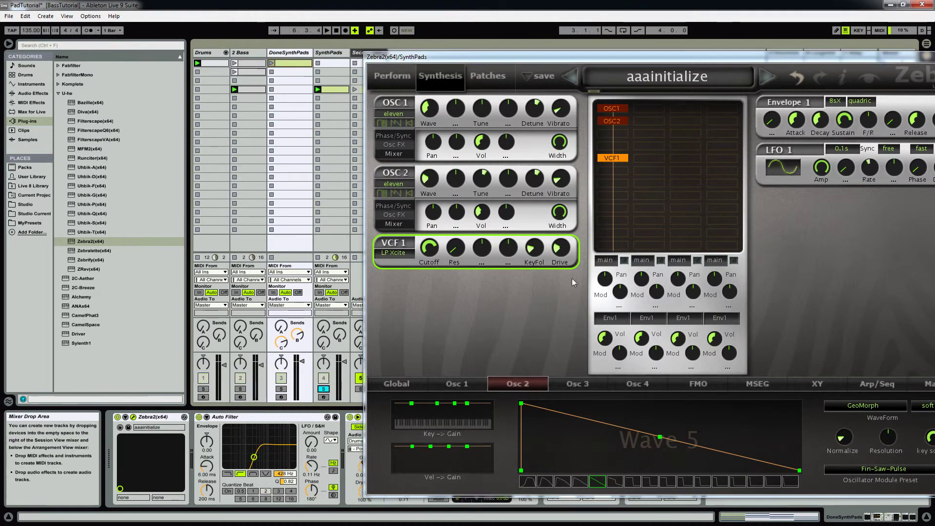
pyautogui.click(609, 133)
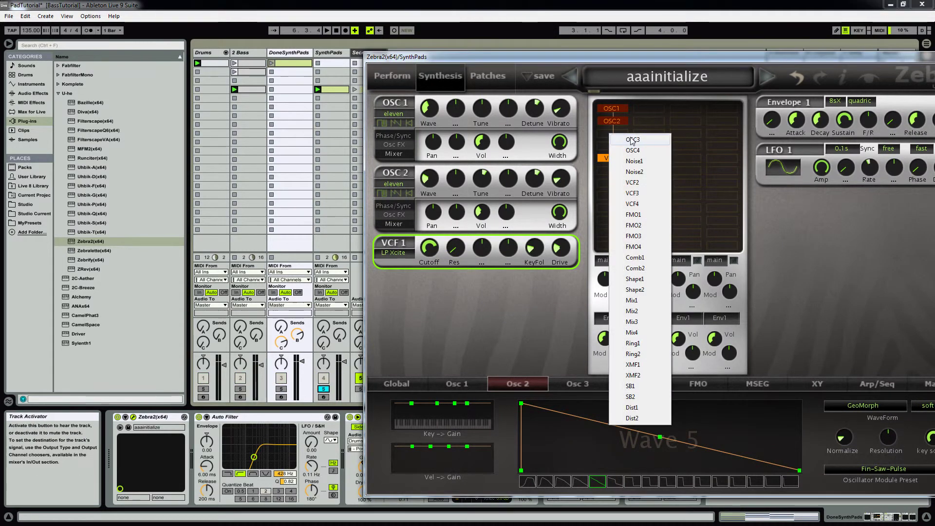
pyautogui.click(616, 139)
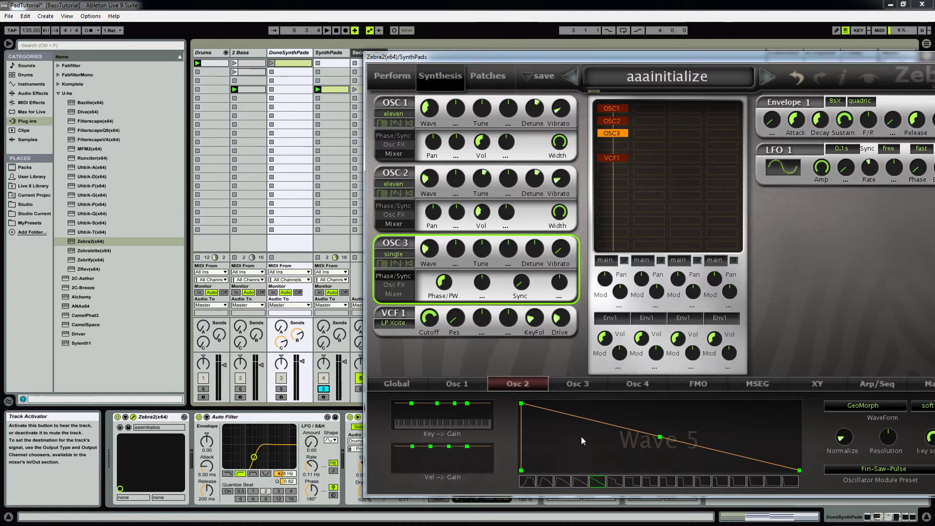
# - Switch OSC3's waveform mode to SpectroBlend
pyautogui.click(573, 385)
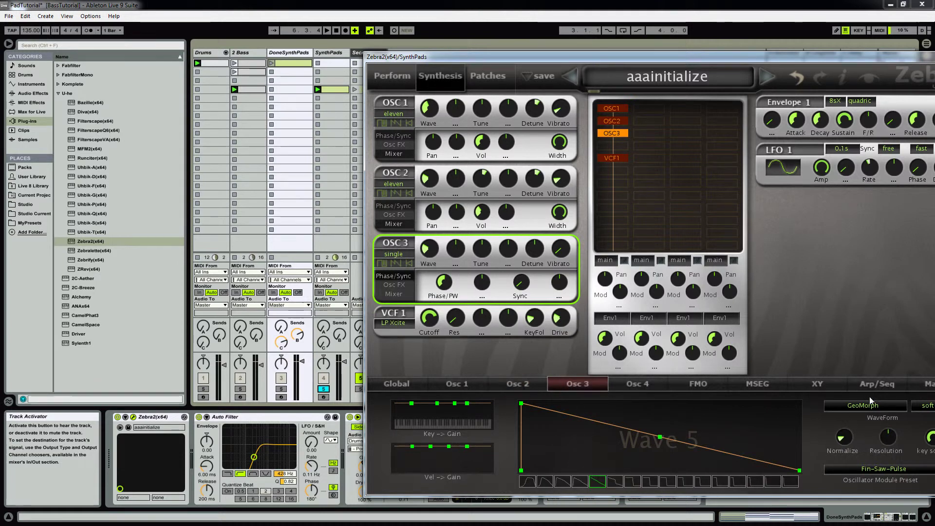
pyautogui.moveTo(747, 58); pyautogui.dragTo(689, 50)
pyautogui.click(784, 402)
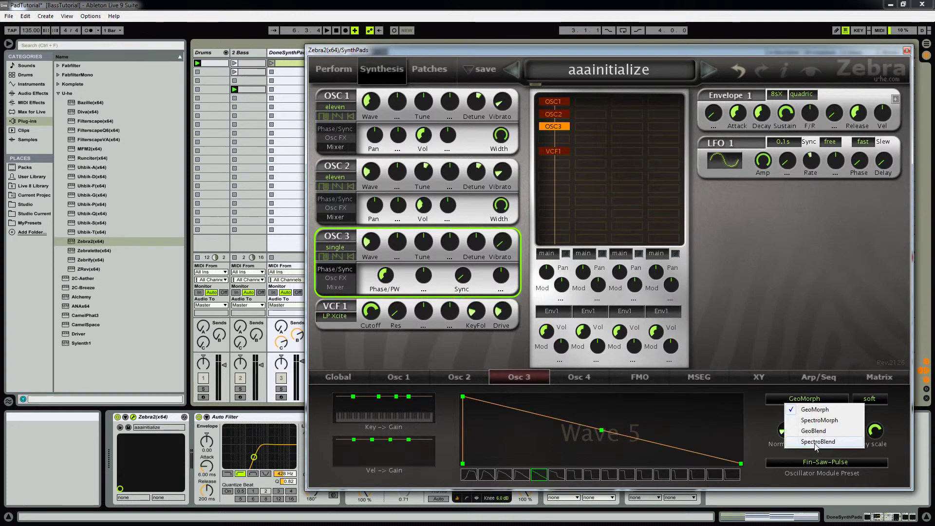
pyautogui.click(812, 442)
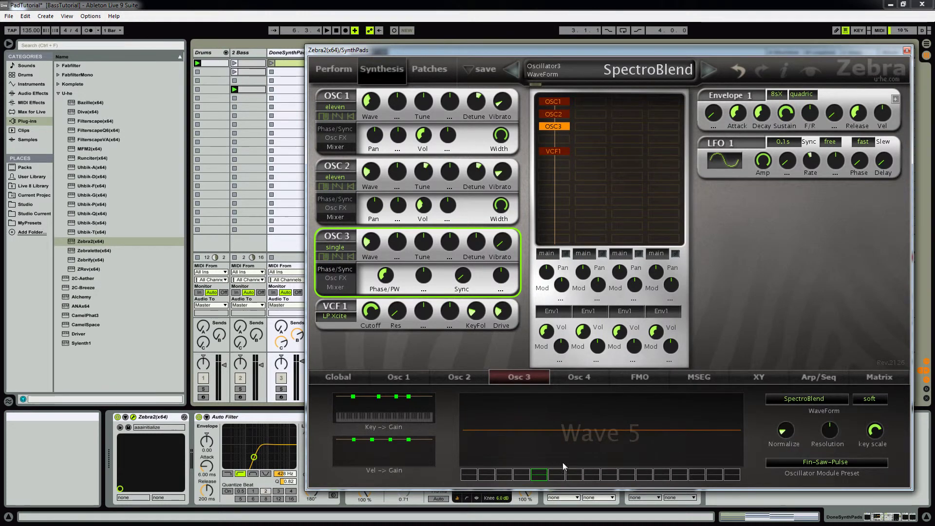
# - Switch off OSC1 and OSC2 and add a harmonic peak to Wave 1
pyautogui.click(470, 474)
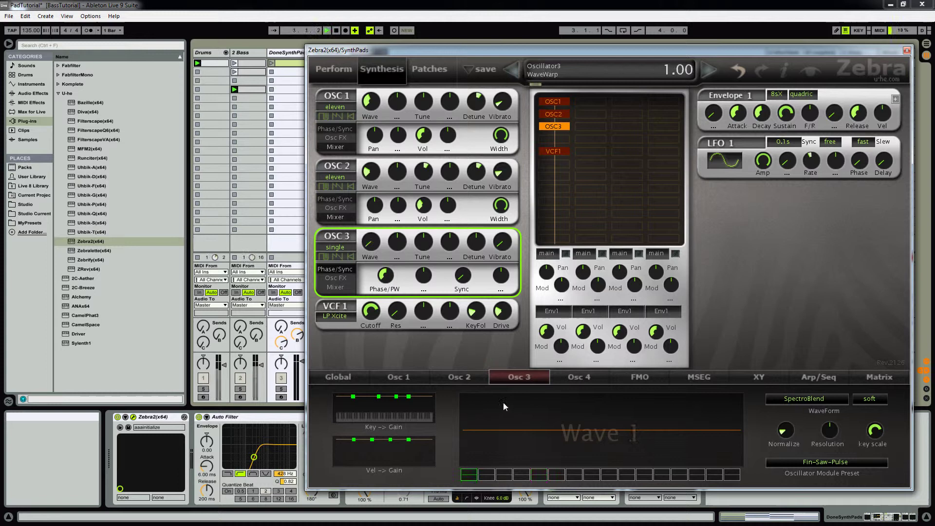
pyautogui.doubleClick(554, 114)
pyautogui.doubleClick(553, 101)
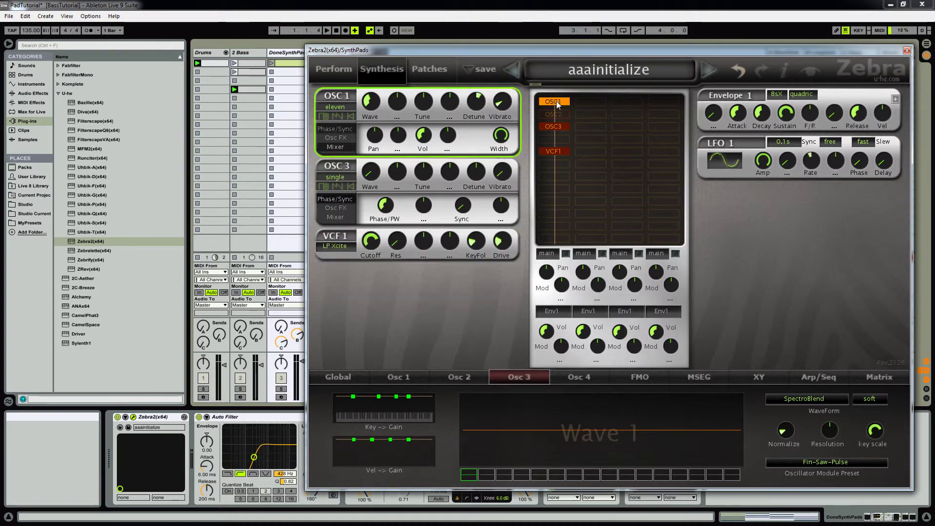
pyautogui.click(475, 405)
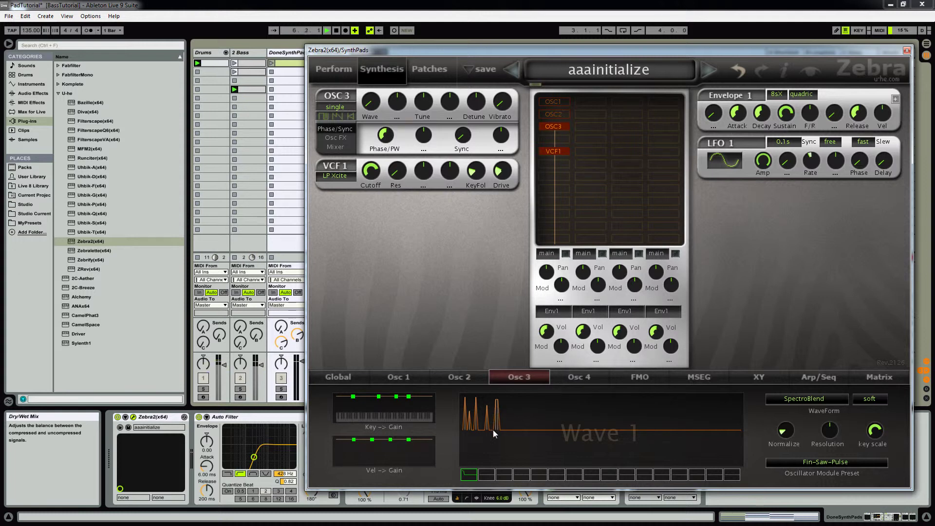
# - Reshape Wave 1's peaks and draw three harmonic peaks into Wave 16
pyautogui.moveTo(494, 429); pyautogui.dragTo(496, 425)
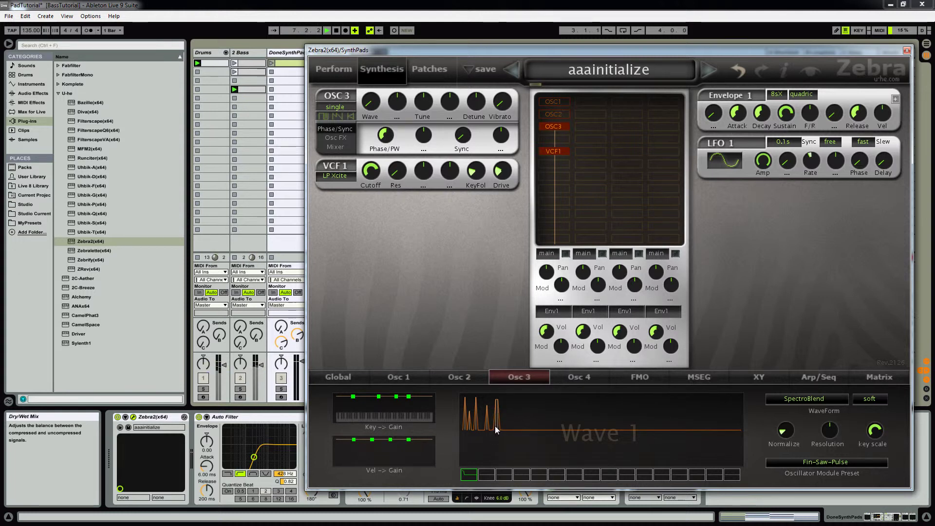
pyautogui.click(732, 475)
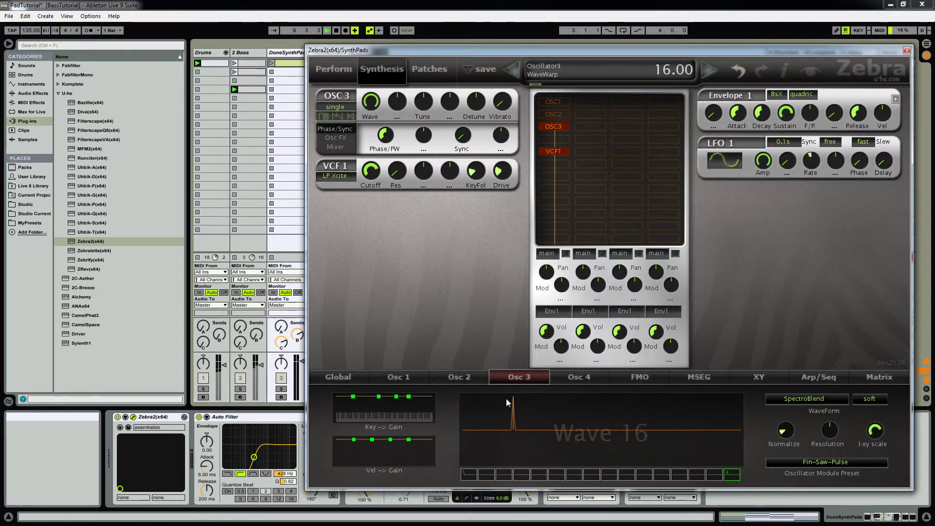
pyautogui.click(481, 399)
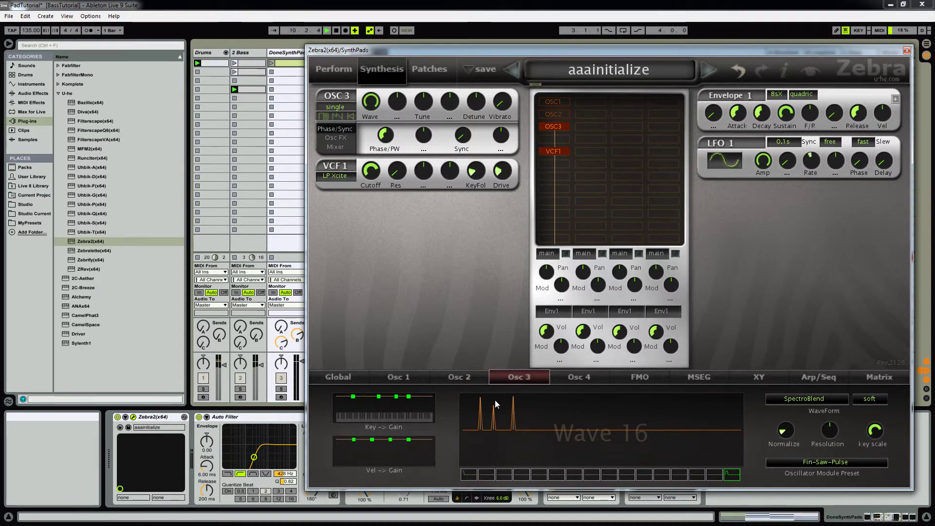
pyautogui.click(466, 395)
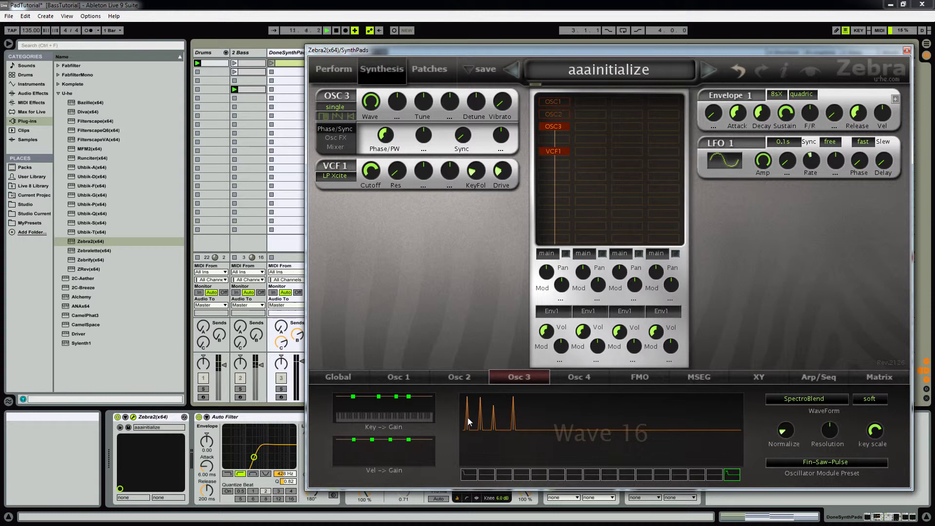
pyautogui.click(474, 410)
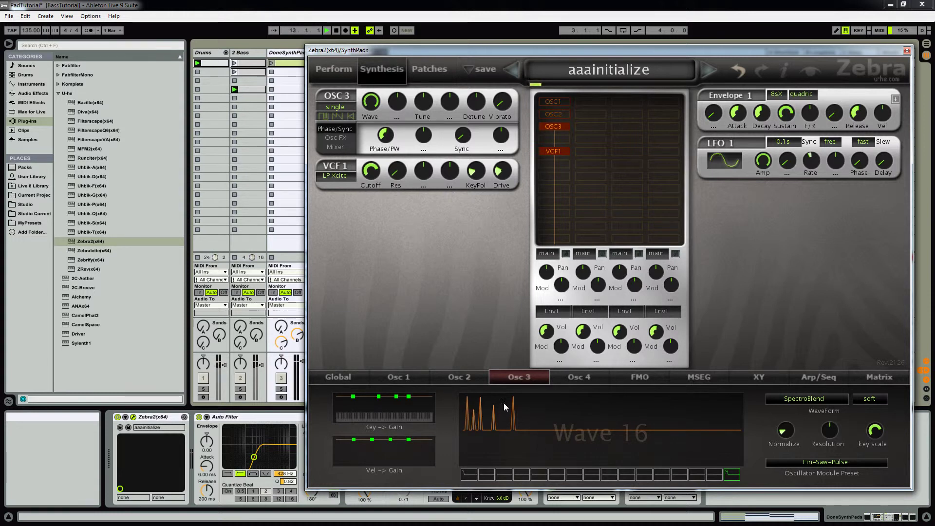
# - Morph the wavetable between Wave 1 and Wave 16 and sweep through the results
pyautogui.rightClick(473, 477)
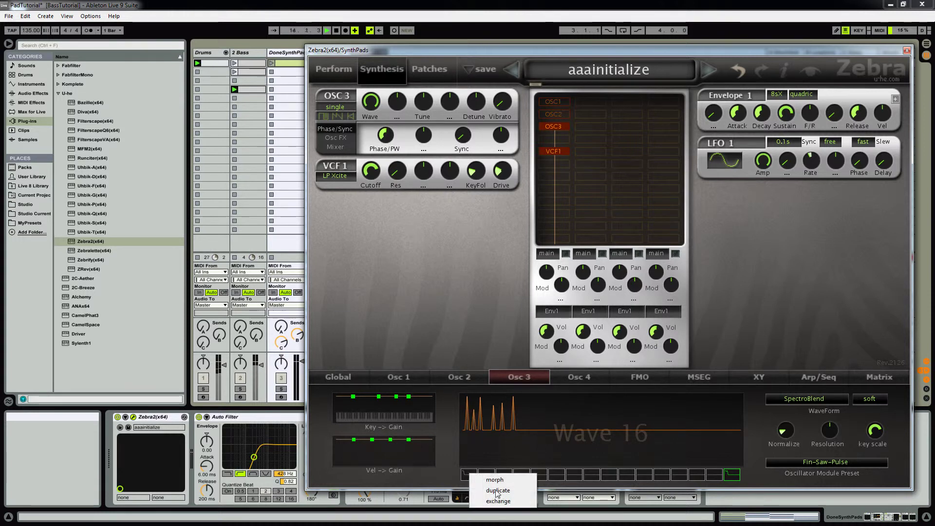
pyautogui.click(497, 481)
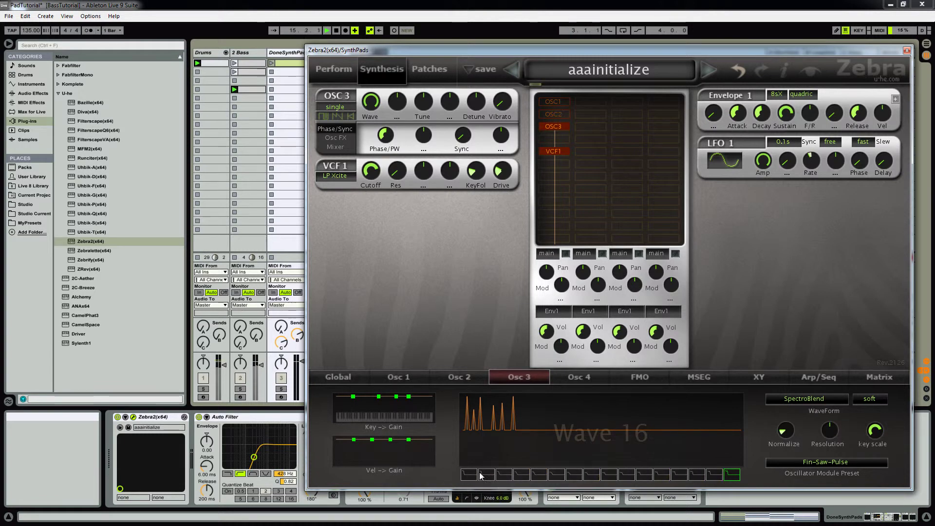
pyautogui.click(507, 480)
pyautogui.moveTo(509, 479); pyautogui.dragTo(598, 479)
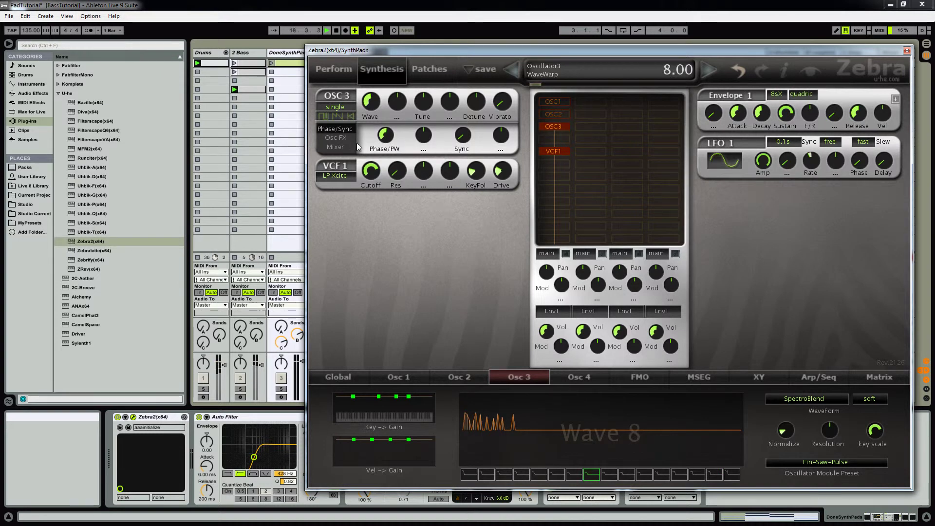
# - Set OSC3 to eleven mode with Detune at 16.00
pyautogui.click(335, 106)
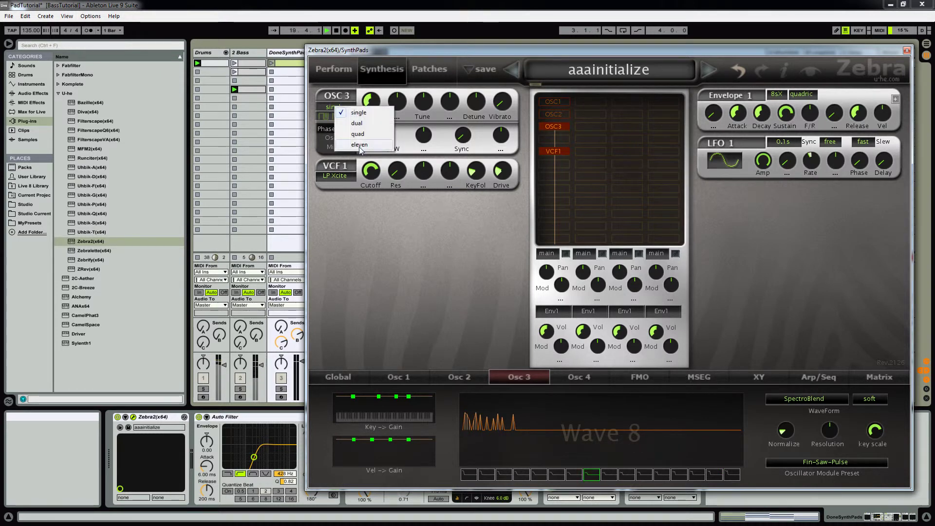
pyautogui.click(360, 145)
pyautogui.scroll(11, 478, 104)
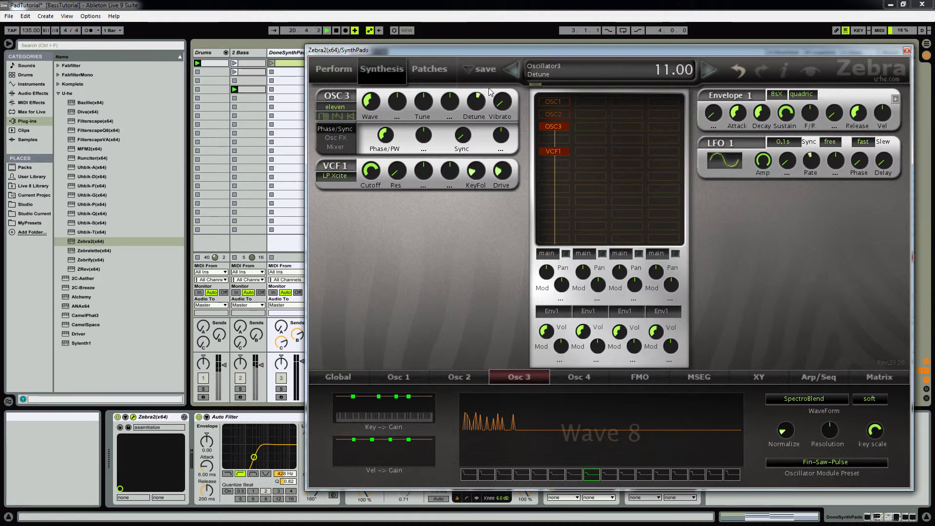
pyautogui.scroll(3, 479, 105)
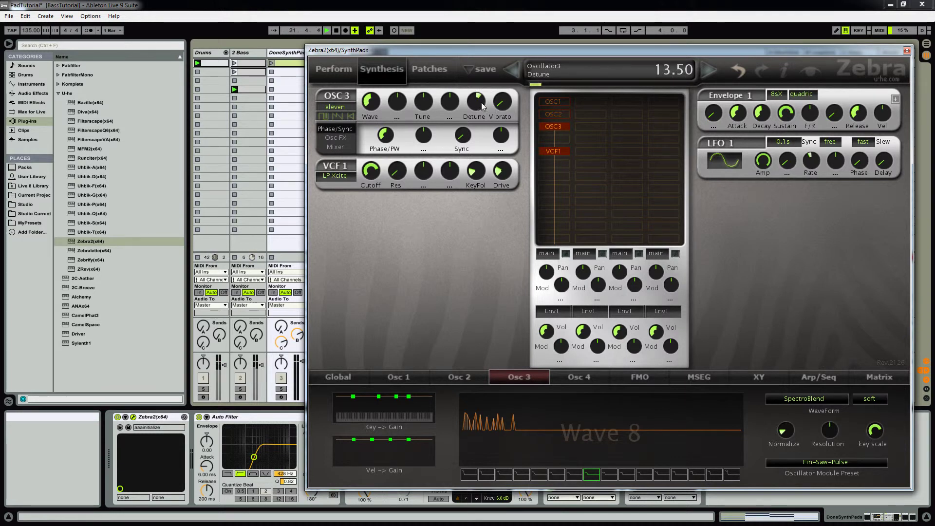
pyautogui.scroll(1, 483, 104)
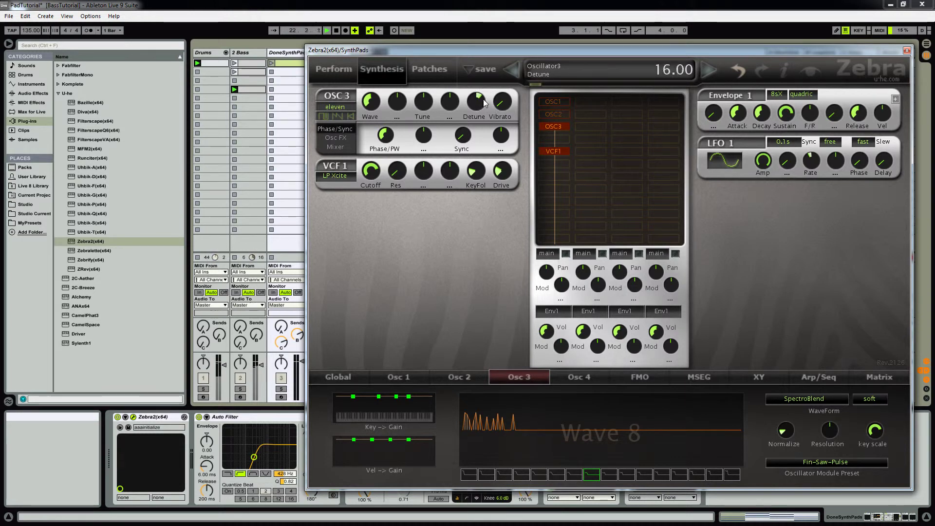
# - Modulate OSC3's wave position with LFO Global 1, synced at a 4/1 rate
pyautogui.rightClick(397, 106)
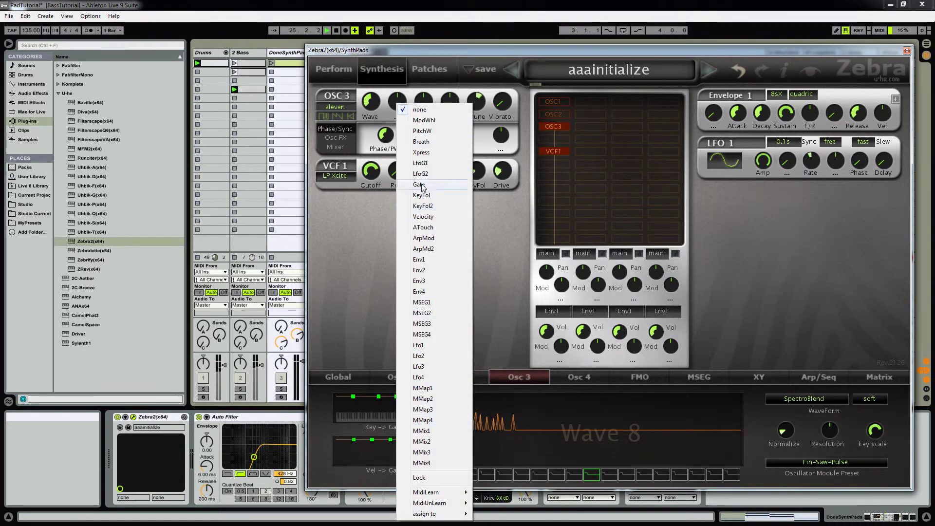
pyautogui.click(430, 166)
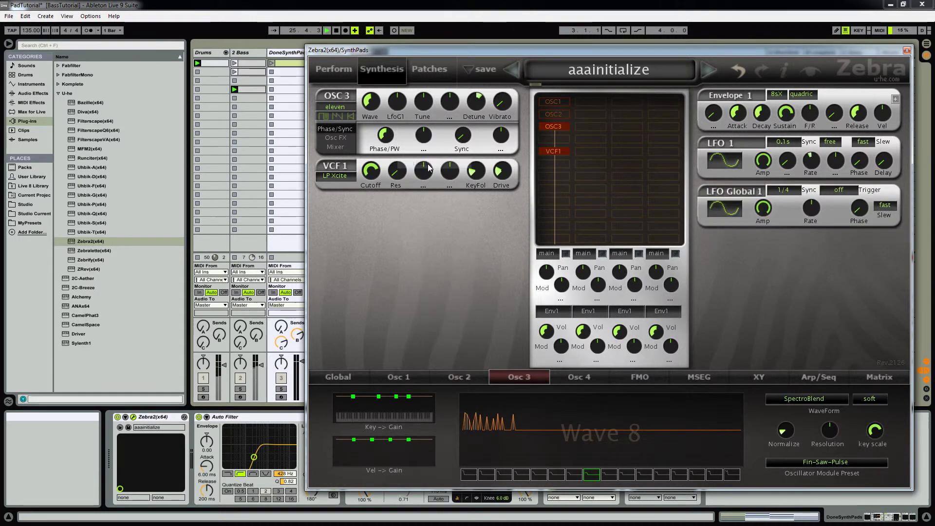
pyautogui.click(782, 191)
pyautogui.click(823, 431)
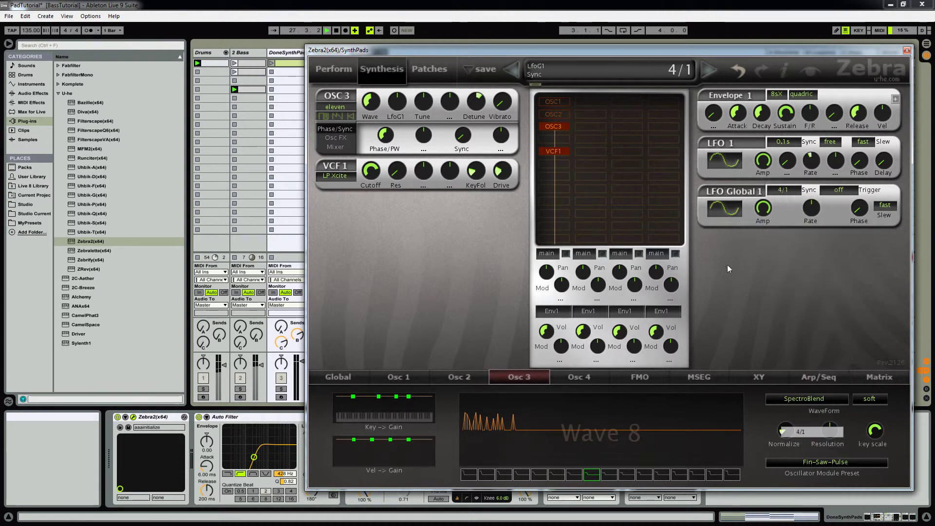
# - Deepen the LfoG1 warp modulation to 16.00 and bring OSC2 back
pyautogui.moveTo(401, 99); pyautogui.dragTo(415, 77)
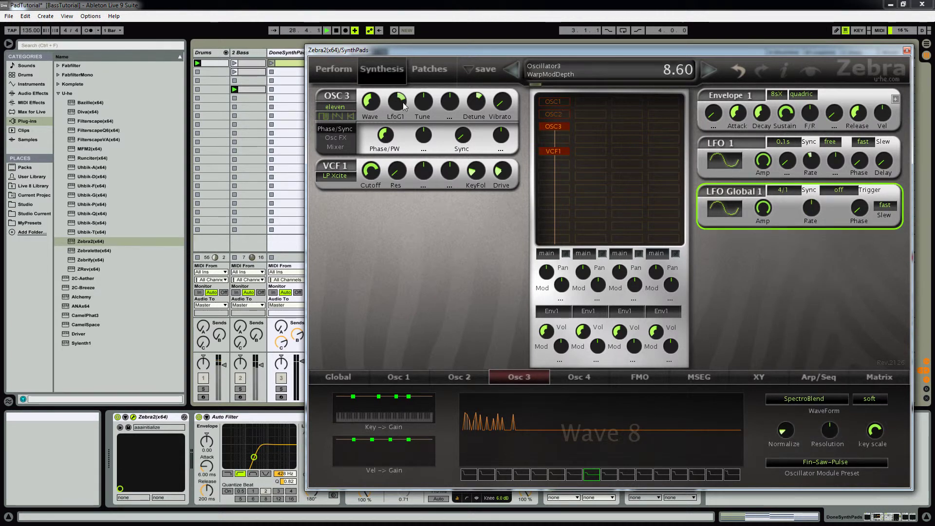
pyautogui.scroll(4, 402, 104)
pyautogui.scroll(-6, 402, 105)
pyautogui.moveTo(403, 105); pyautogui.dragTo(411, 71)
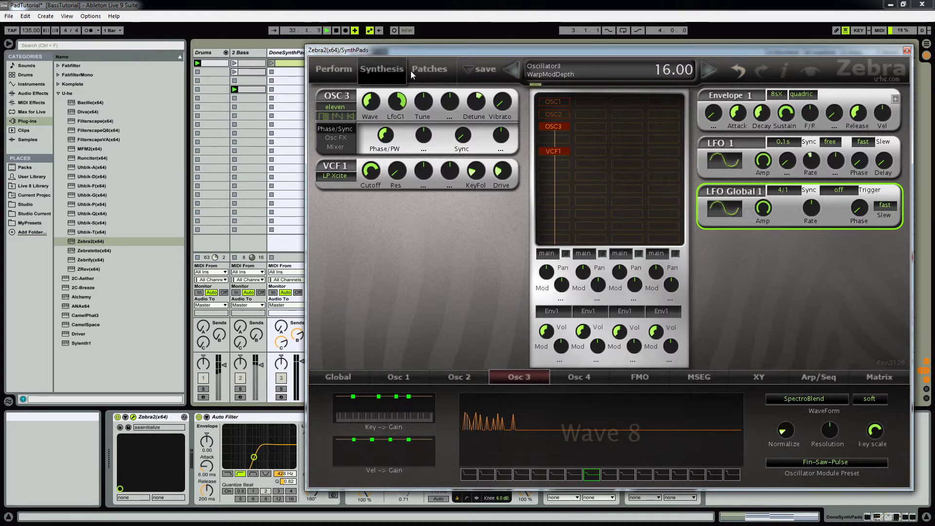
pyautogui.click(550, 112)
# - Restore OSC1, set OSC3's Width to 93.5 and Vol to 92.00, and close Zebra2
pyautogui.click(549, 102)
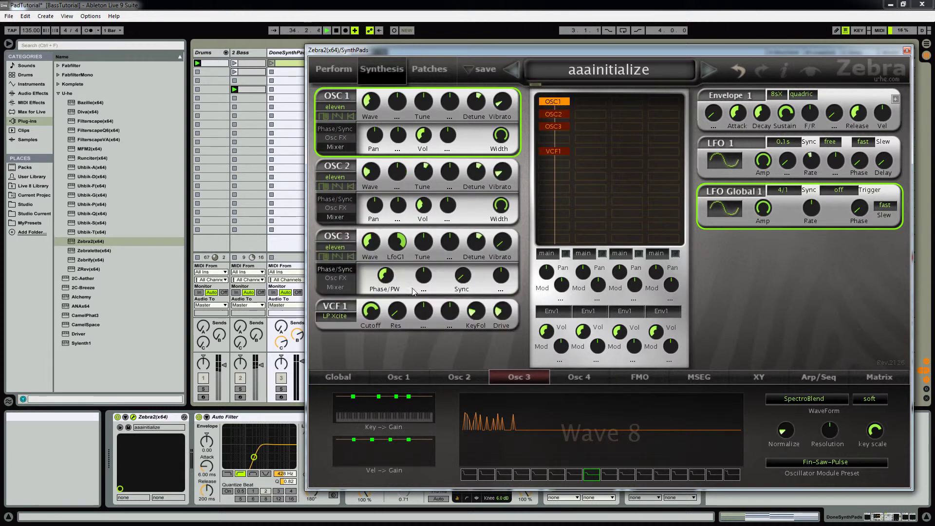
pyautogui.click(336, 287)
pyautogui.moveTo(501, 276)
pyautogui.mouseDown()
pyautogui.moveTo(509, 251)
pyautogui.moveTo(508, 276)
pyautogui.mouseUp()
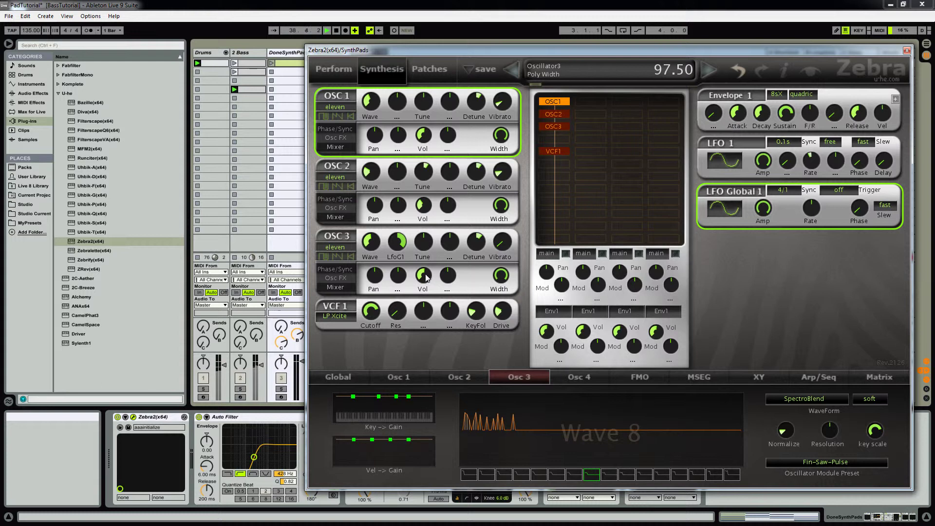
pyautogui.moveTo(426, 277)
pyautogui.mouseDown()
pyautogui.moveTo(427, 293)
pyautogui.moveTo(425, 276)
pyautogui.mouseUp()
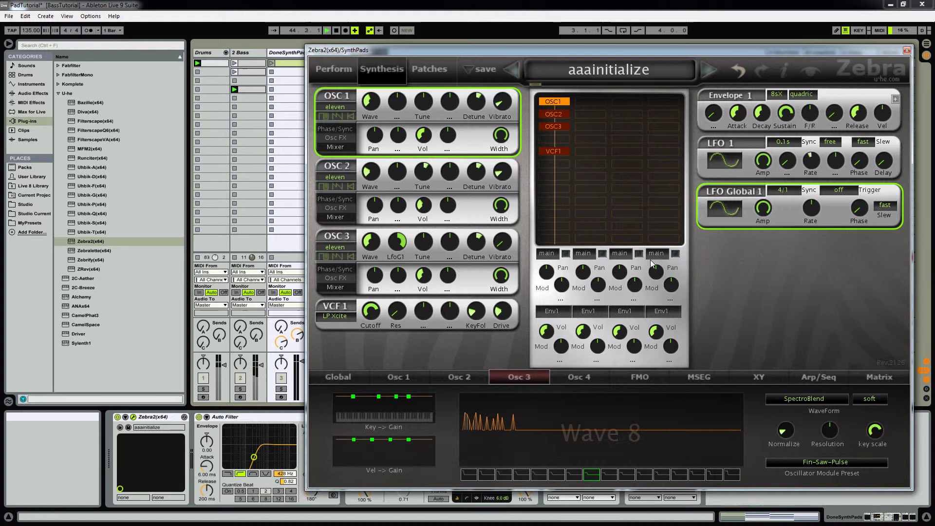
pyautogui.moveTo(422, 279); pyautogui.dragTo(422, 273)
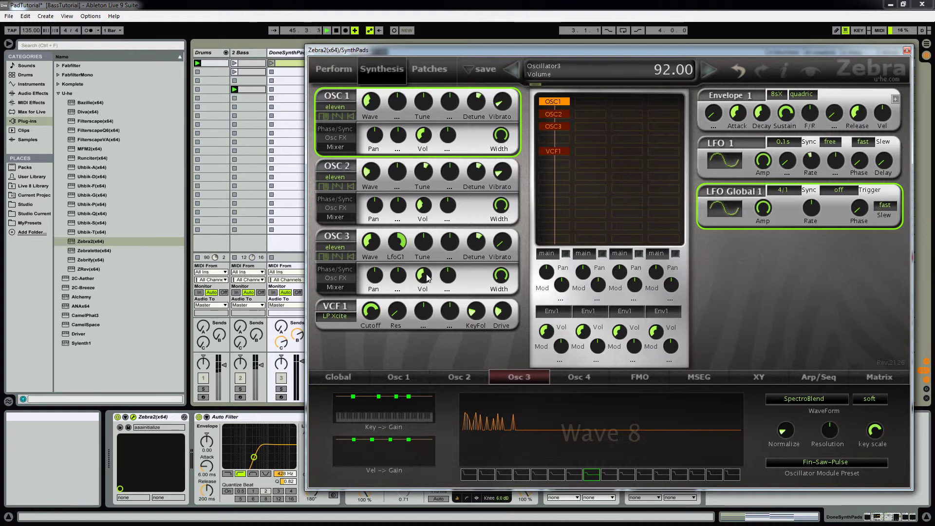
pyautogui.click(906, 50)
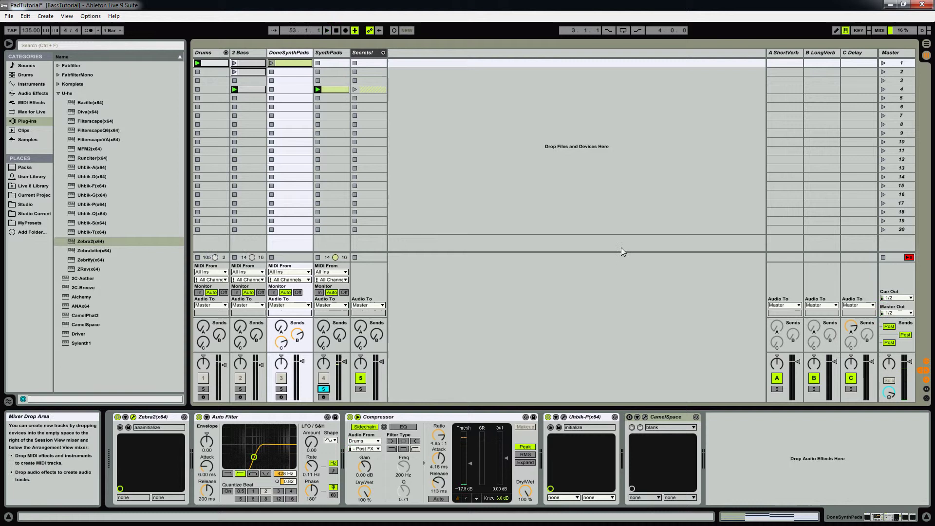
# - Inspect the 2C-Aether reverb on the B LongVerb return
pyautogui.click(825, 53)
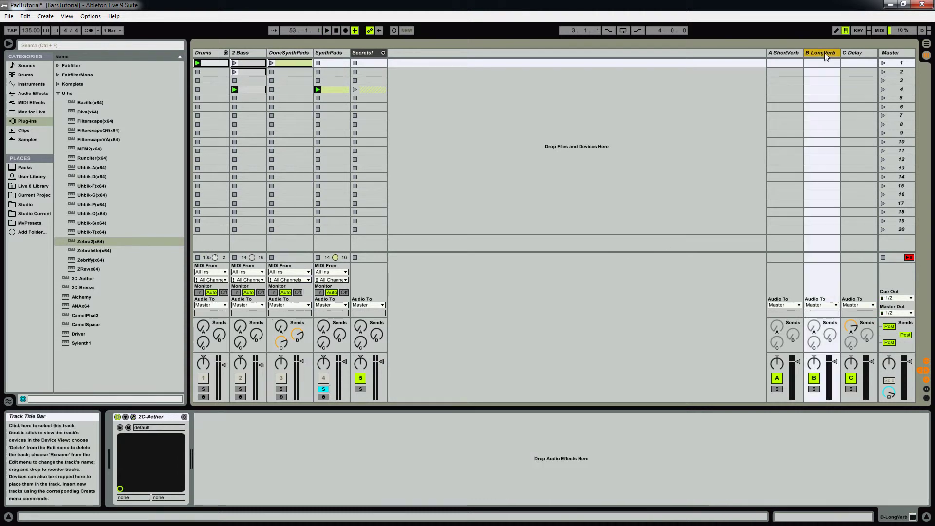
pyautogui.click(133, 417)
pyautogui.click(331, 168)
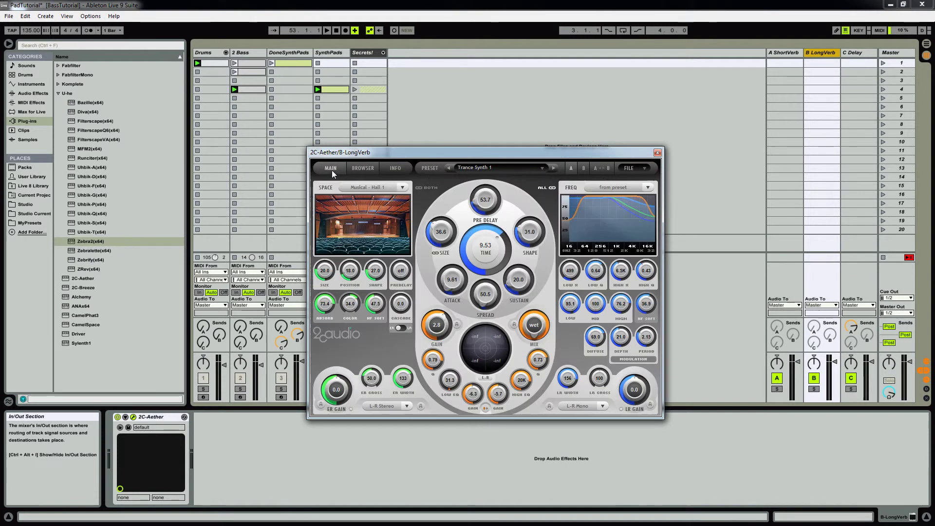
pyautogui.click(657, 152)
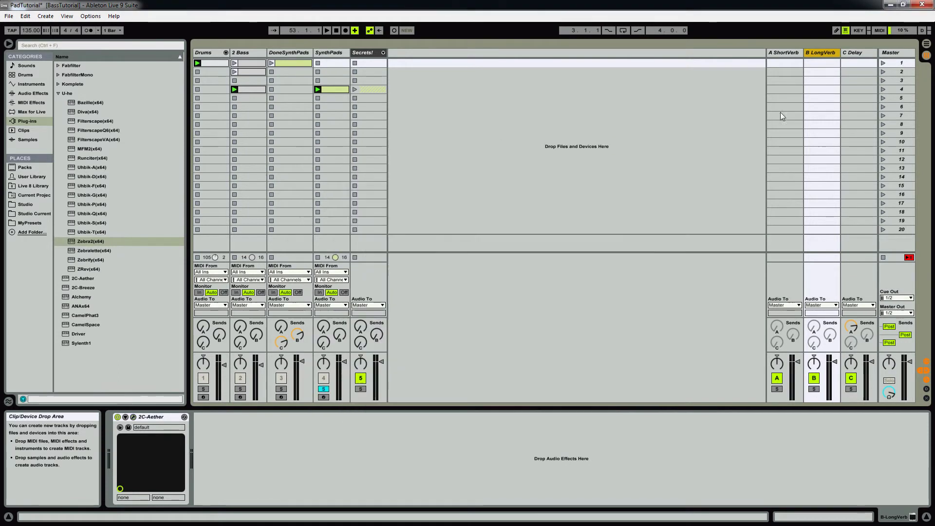
# - Inspect Timeless 2 on C Delay and send SynthPads to it at -3.5 dB
pyautogui.click(859, 54)
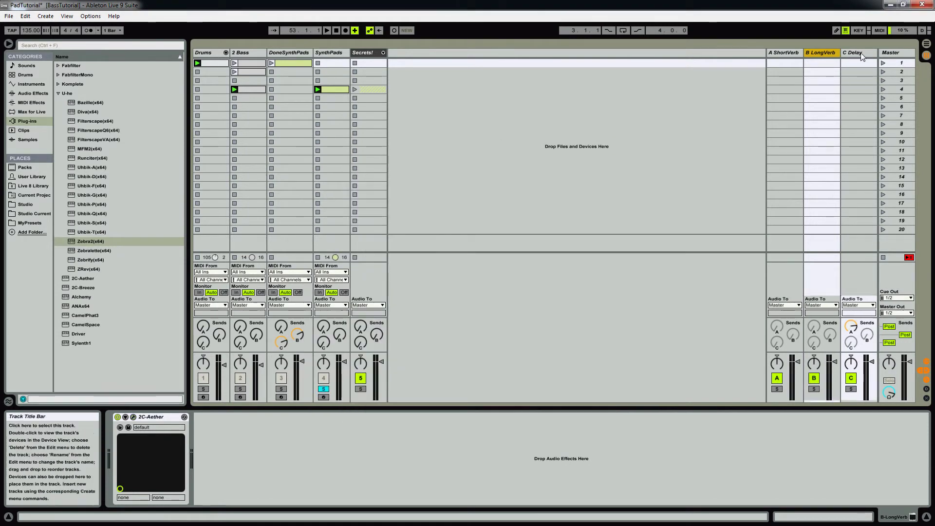
pyautogui.click(133, 417)
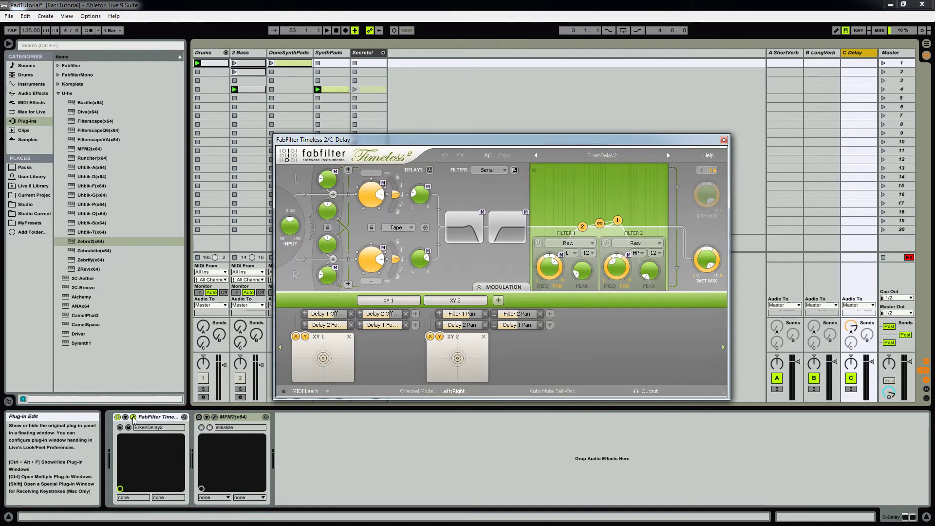
pyautogui.click(133, 417)
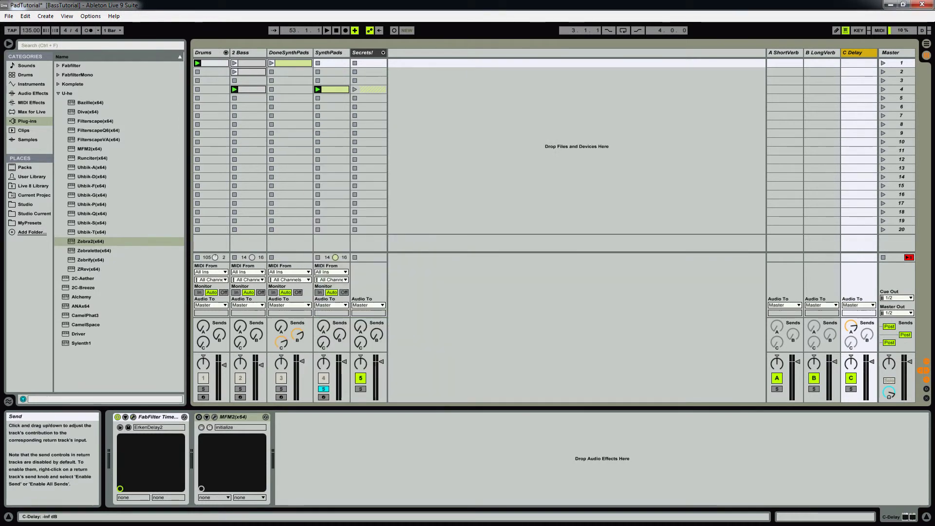
pyautogui.moveTo(324, 343); pyautogui.dragTo(323, 316)
pyautogui.click(339, 335)
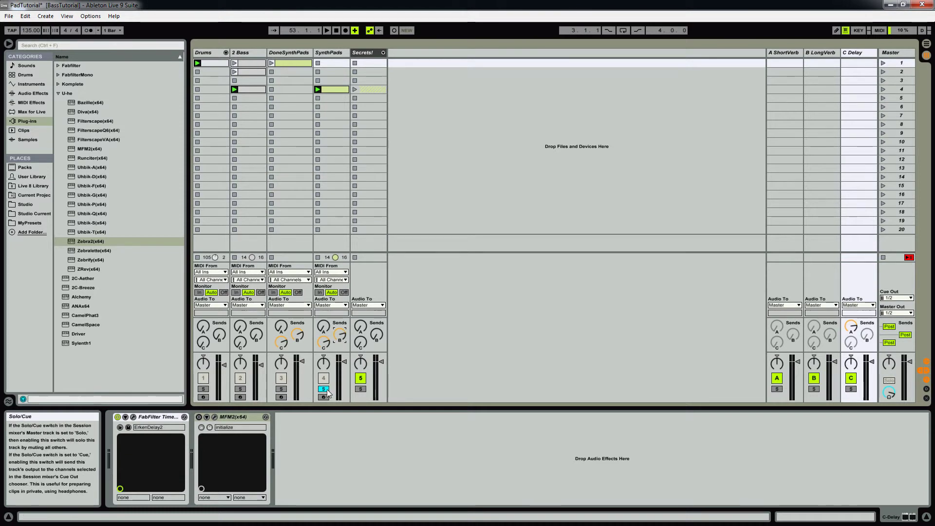
# - Play the song and compare MFM2 against FabFilter Timeless, leaving MFM2 off and FabFilter on
pyautogui.press('space')
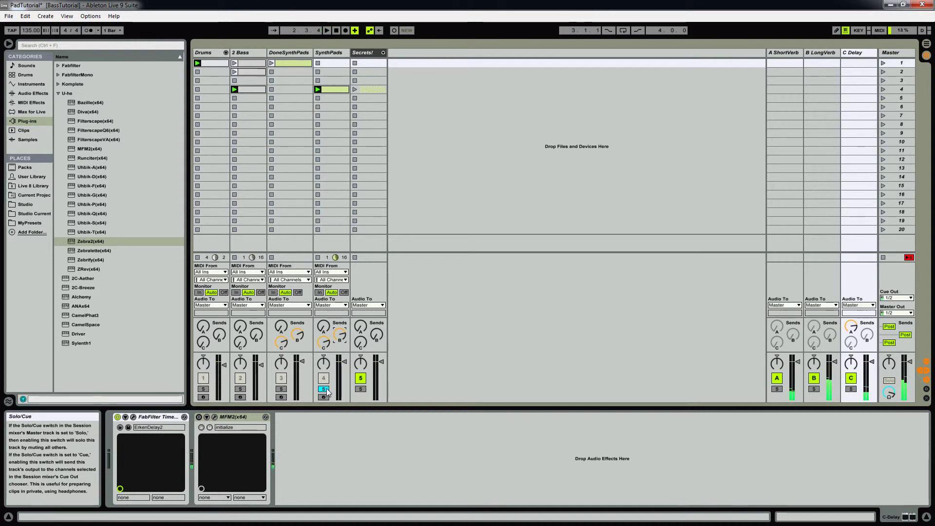
pyautogui.click(215, 417)
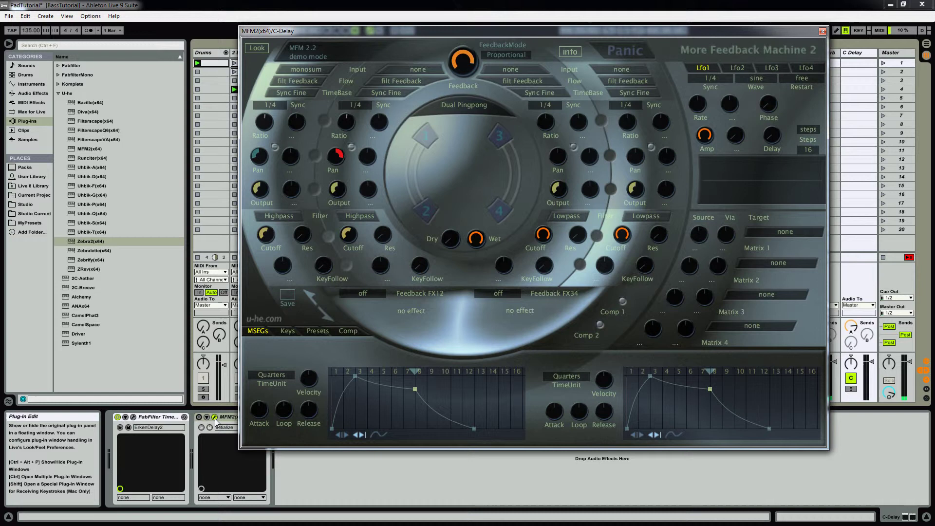
pyautogui.click(197, 417)
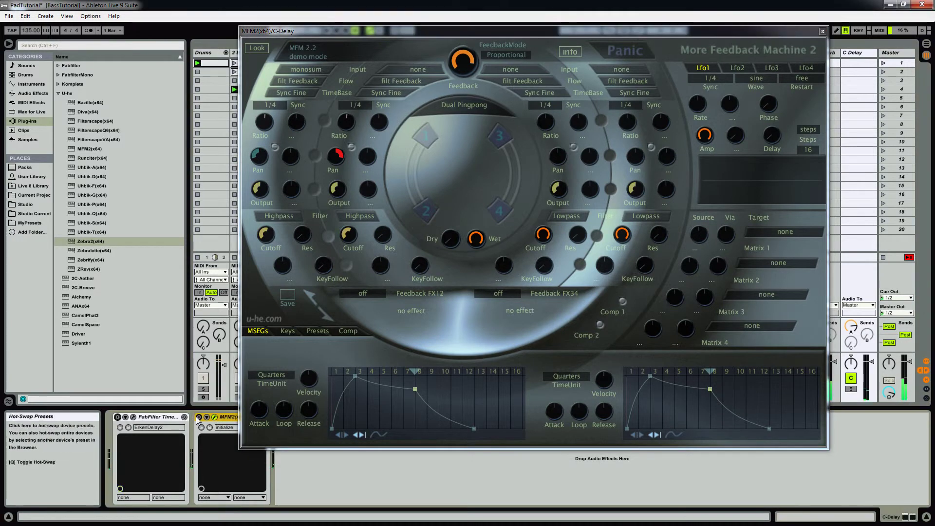
pyautogui.click(199, 417)
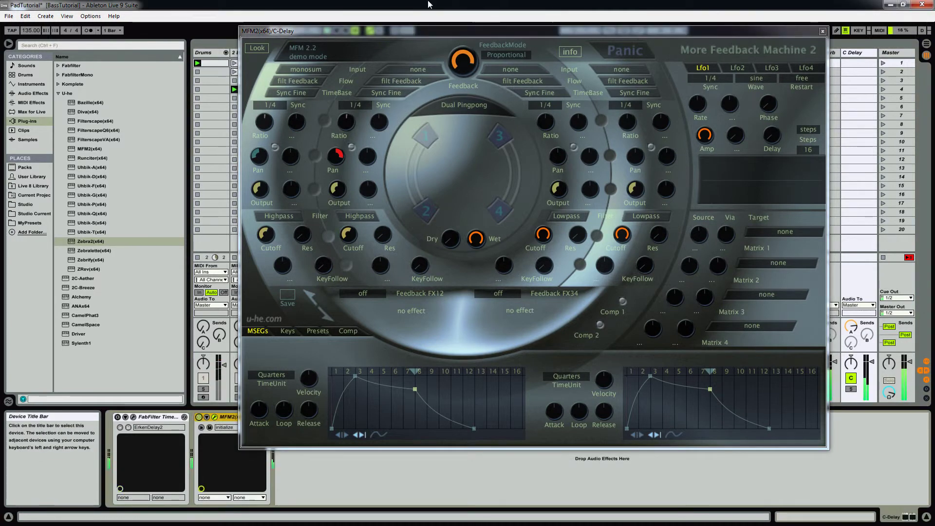
pyautogui.moveTo(355, 31); pyautogui.dragTo(407, 56)
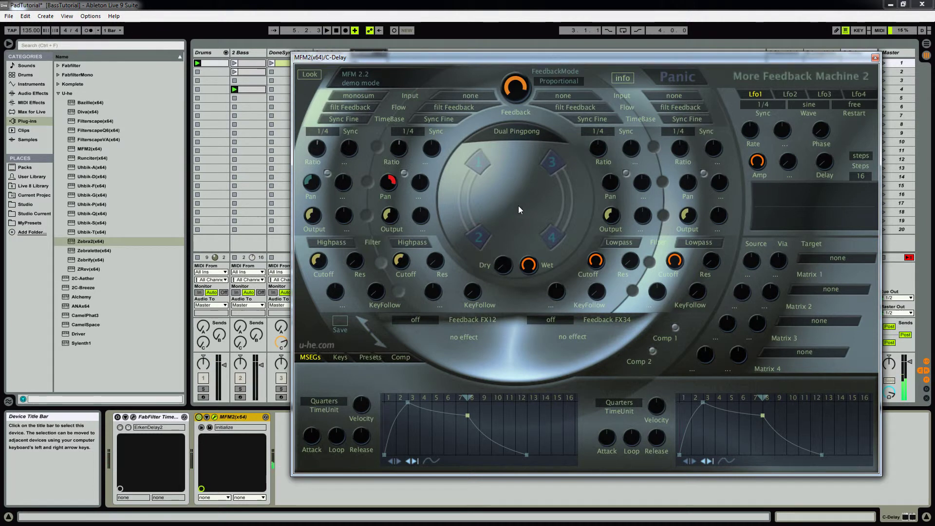
pyautogui.click(198, 417)
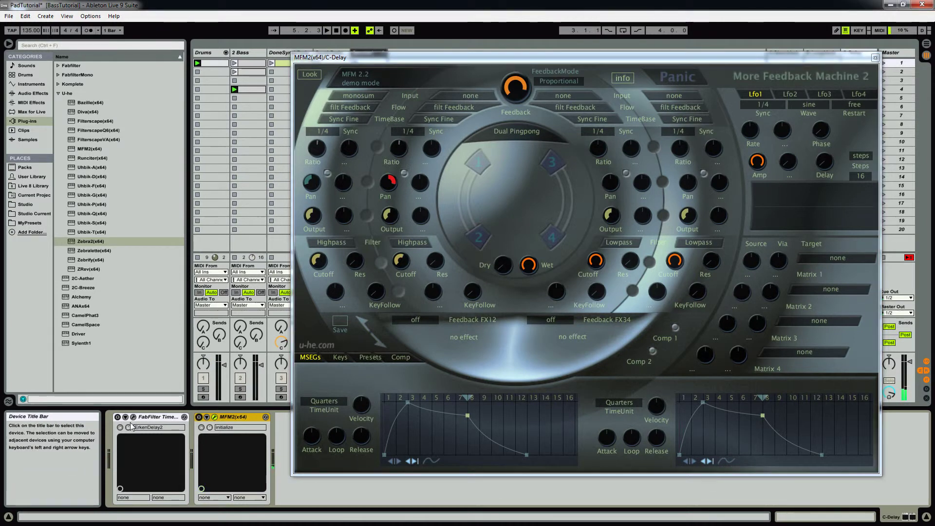
pyautogui.click(116, 417)
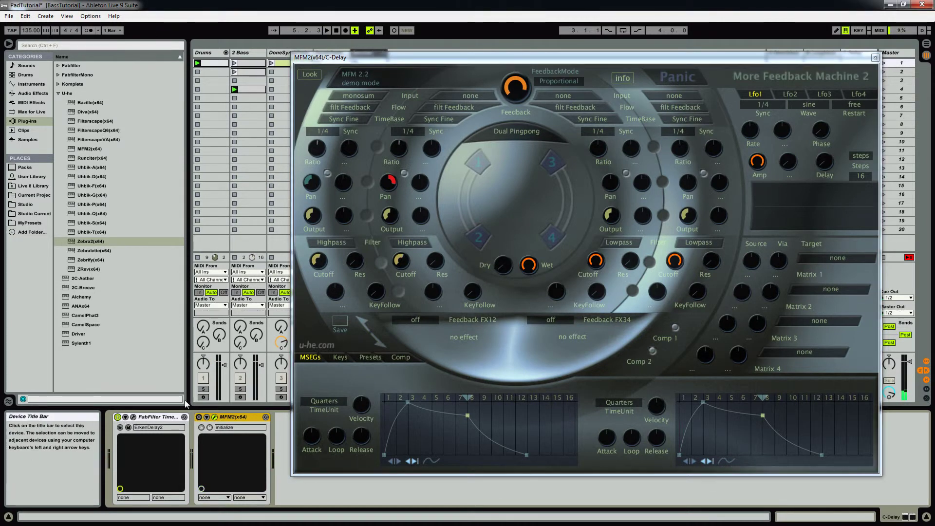
pyautogui.click(875, 58)
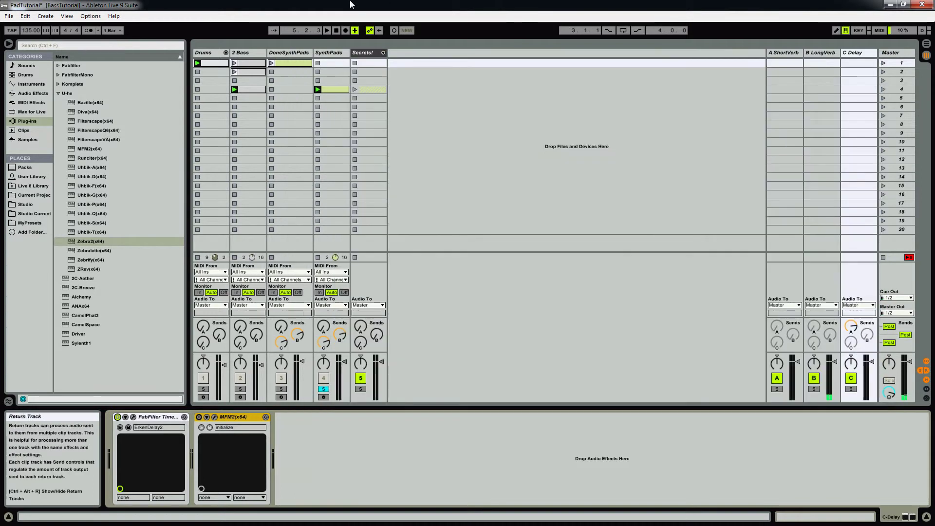
# - Add an Auto Filter after Zebra2 on the SynthPads track
pyautogui.click(330, 90)
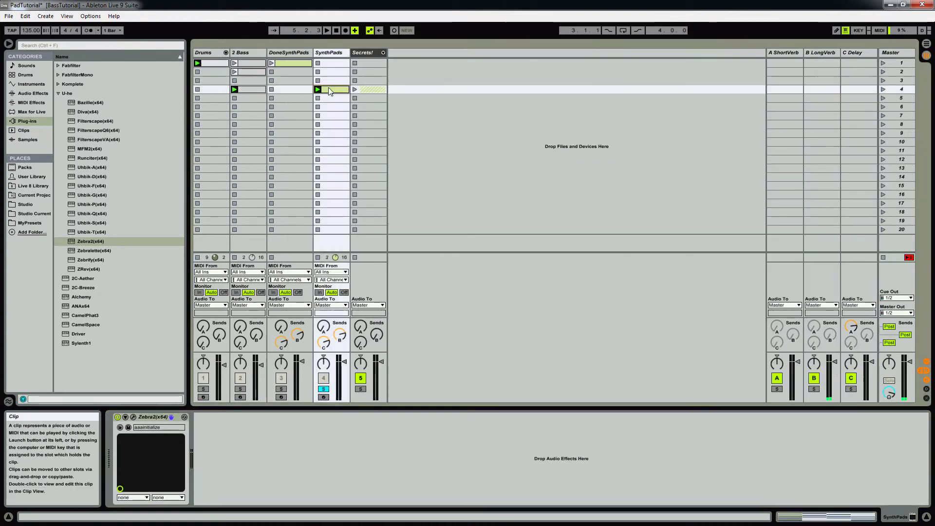
pyautogui.click(290, 51)
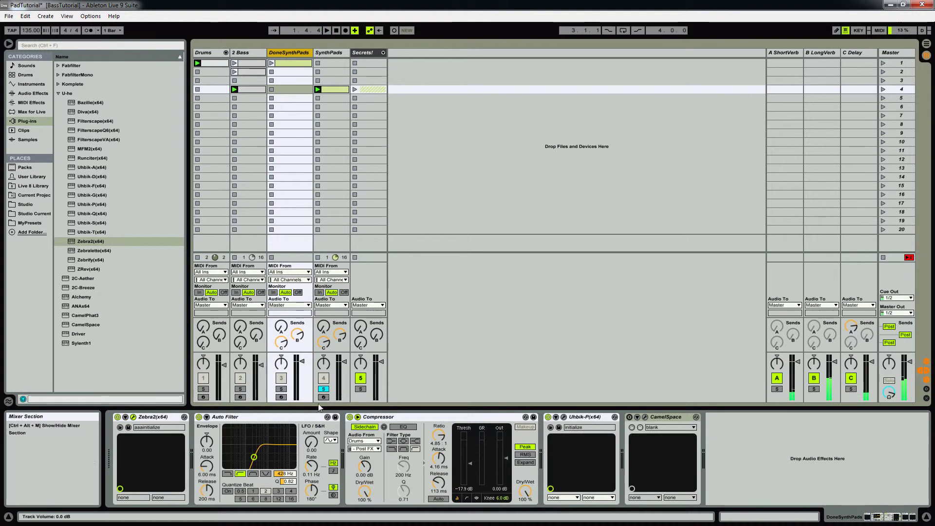
pyautogui.click(328, 53)
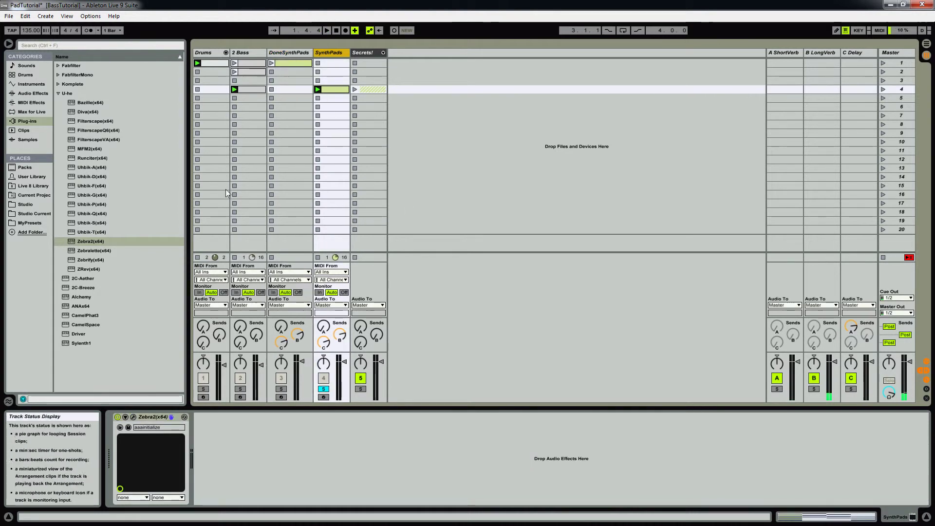
pyautogui.click(31, 94)
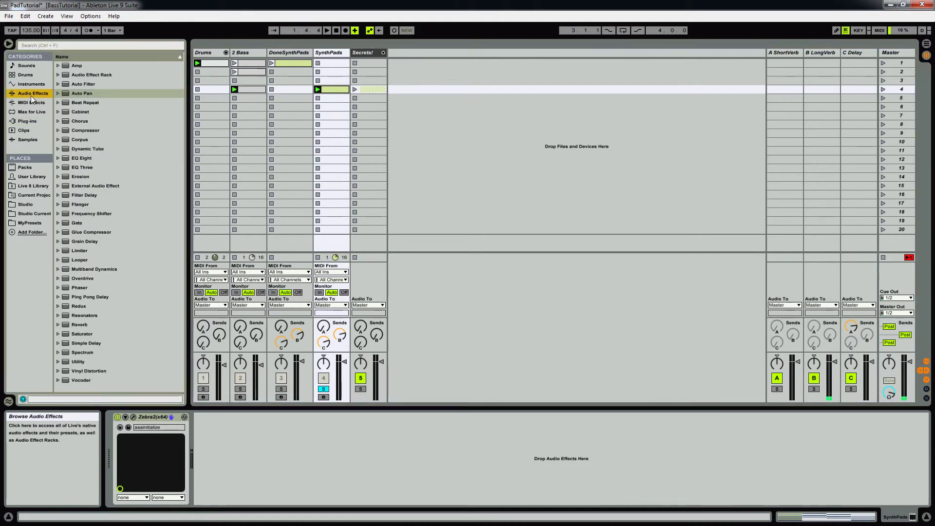
pyautogui.moveTo(90, 83); pyautogui.dragTo(333, 78)
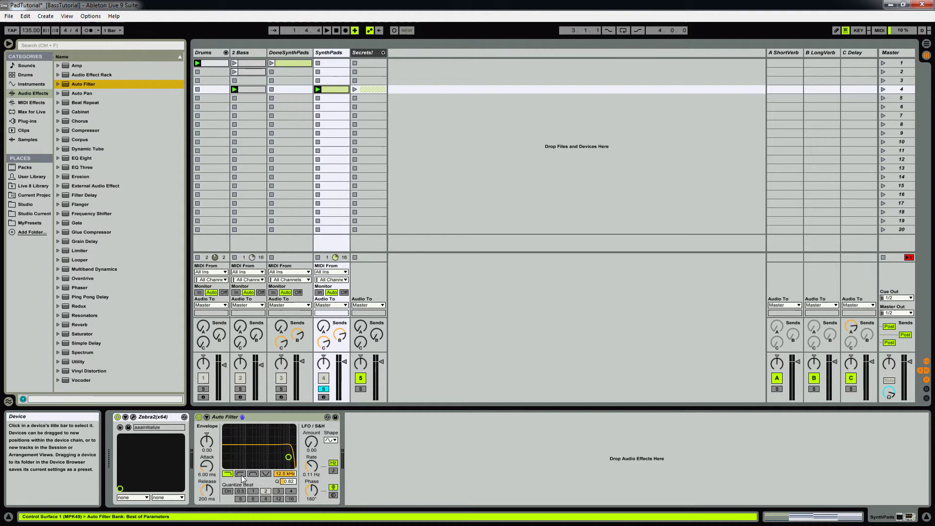
# - Unsolo SynthPads, lower the Auto Filter cutoff to about 298 Hz, and add a Compressor after it
pyautogui.moveTo(291, 473); pyautogui.dragTo(291, 496)
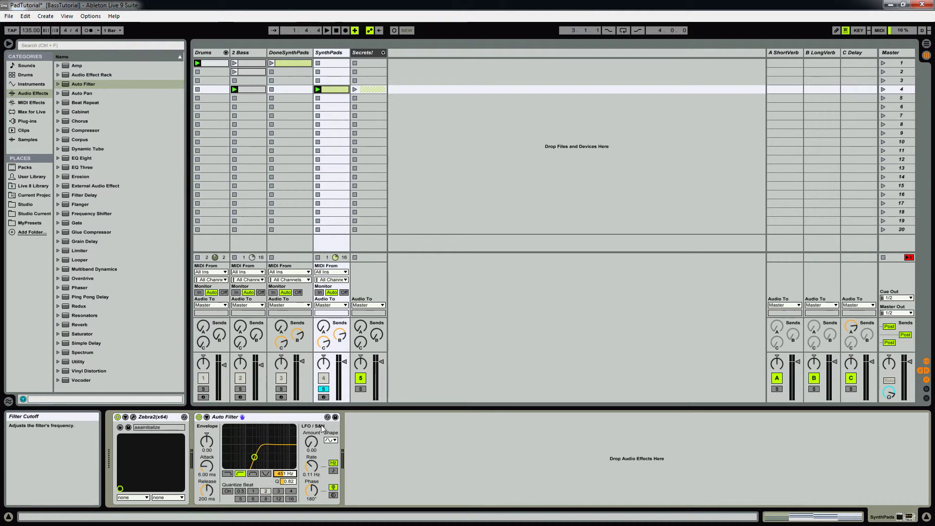
pyautogui.click(324, 389)
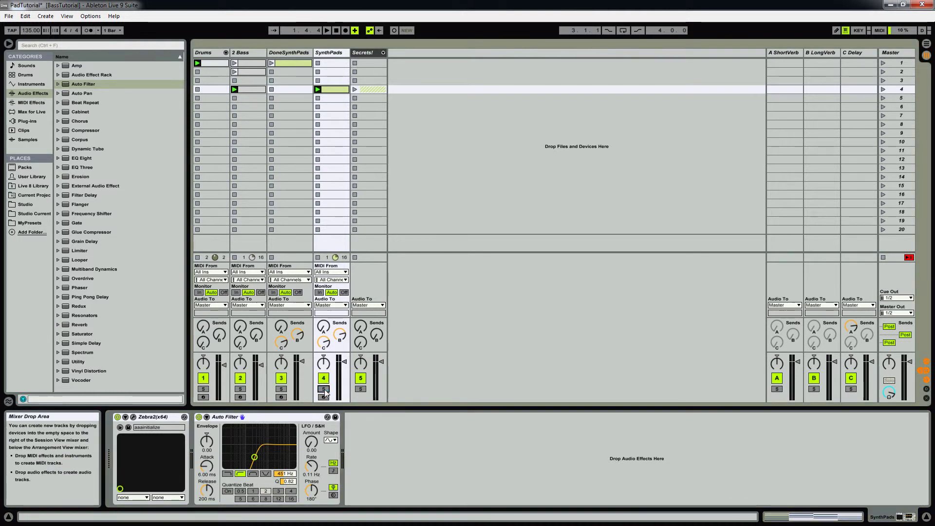
pyautogui.press('space')
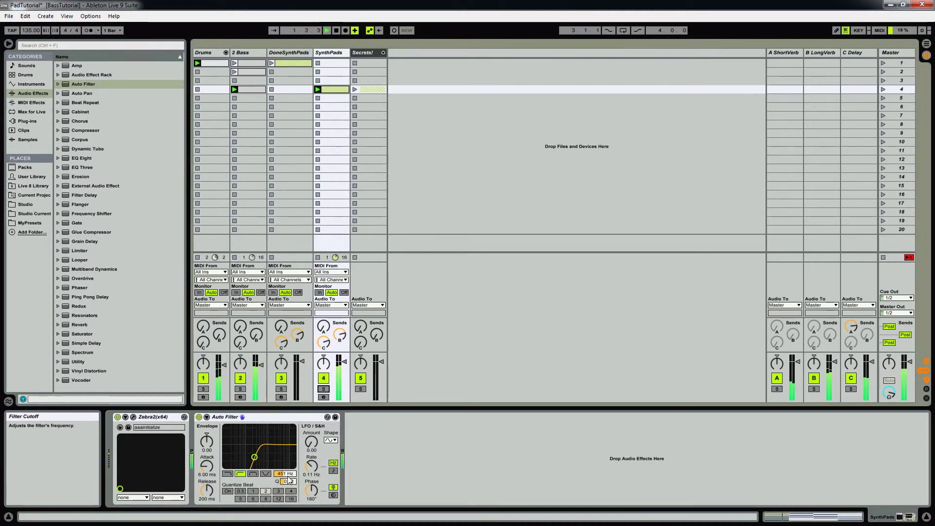
pyautogui.moveTo(288, 477); pyautogui.dragTo(288, 492)
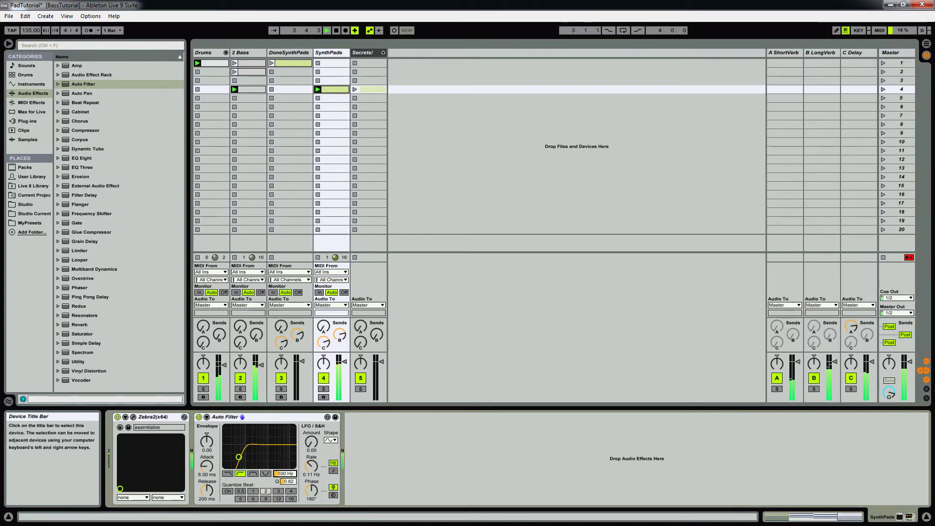
pyautogui.moveTo(285, 473)
pyautogui.mouseDown()
pyautogui.moveTo(285, 482)
pyautogui.moveTo(285, 468)
pyautogui.mouseUp()
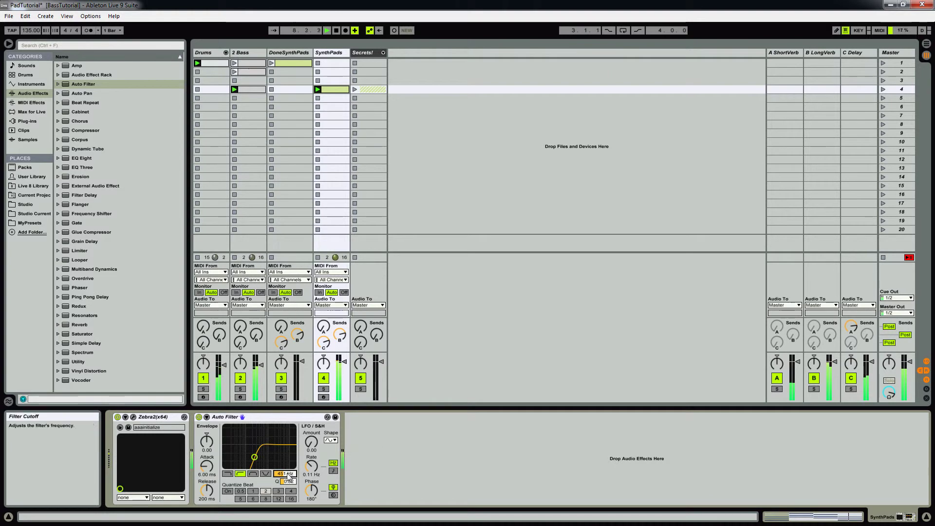
pyautogui.click(414, 453)
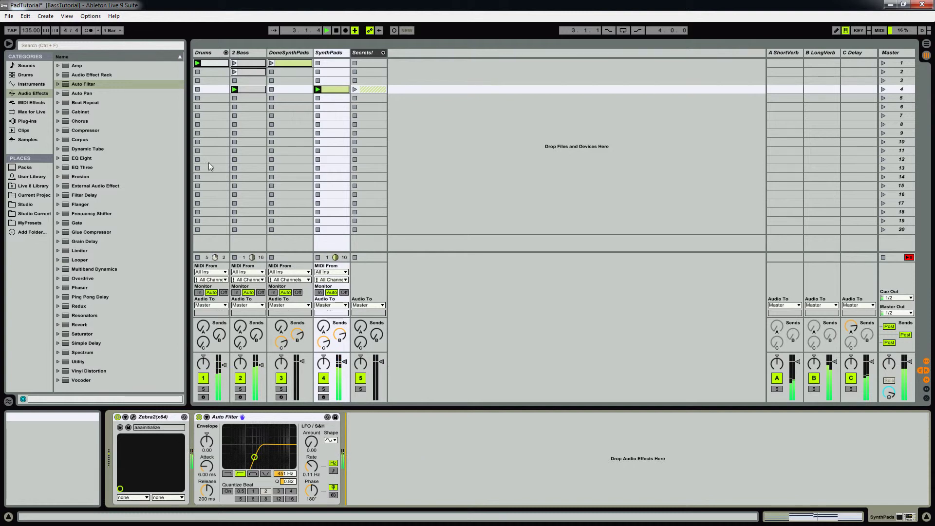
pyautogui.moveTo(91, 129)
pyautogui.mouseDown()
pyautogui.moveTo(281, 131)
pyautogui.moveTo(353, 206)
pyautogui.moveTo(377, 429)
pyautogui.mouseUp()
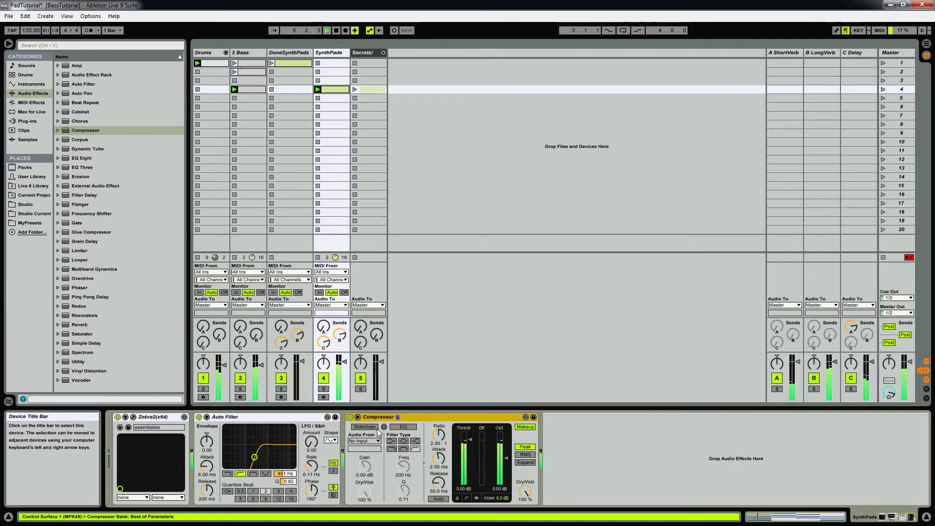
# - Sidechain the Compressor from the Drums track's kick Post FX signal
pyautogui.click(365, 441)
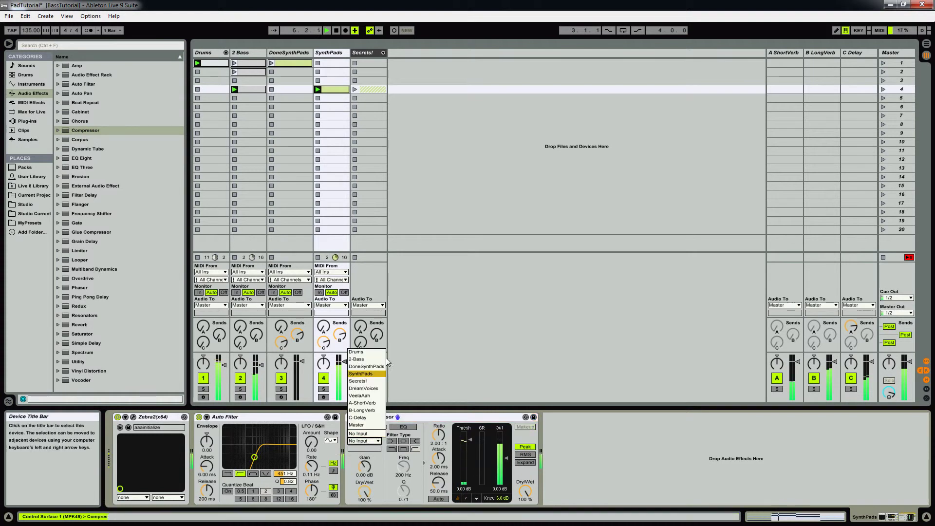
pyautogui.click(356, 351)
pyautogui.click(364, 441)
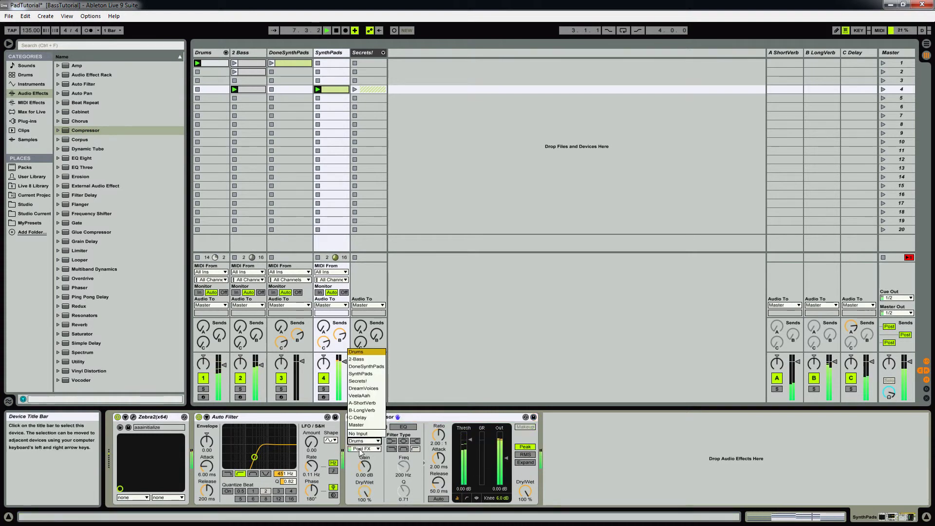
pyautogui.click(361, 448)
pyautogui.click(362, 449)
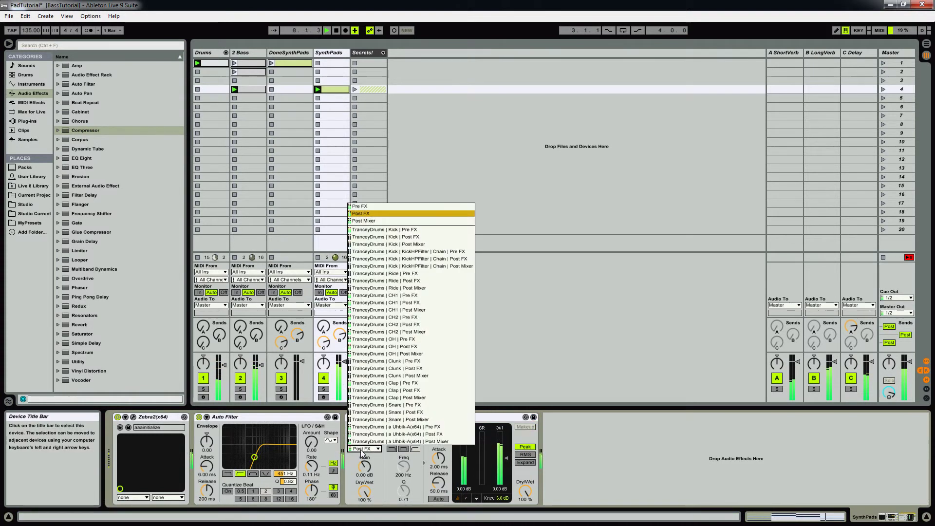
pyautogui.click(405, 237)
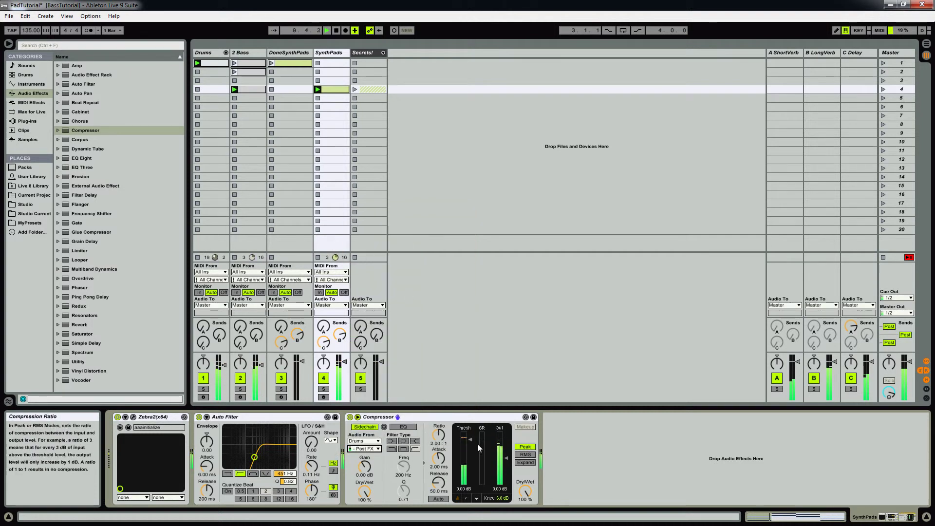
# - Set the Compressor threshold to -20.1 dB and ratio to 3.82:1
pyautogui.moveTo(471, 439); pyautogui.dragTo(470, 463)
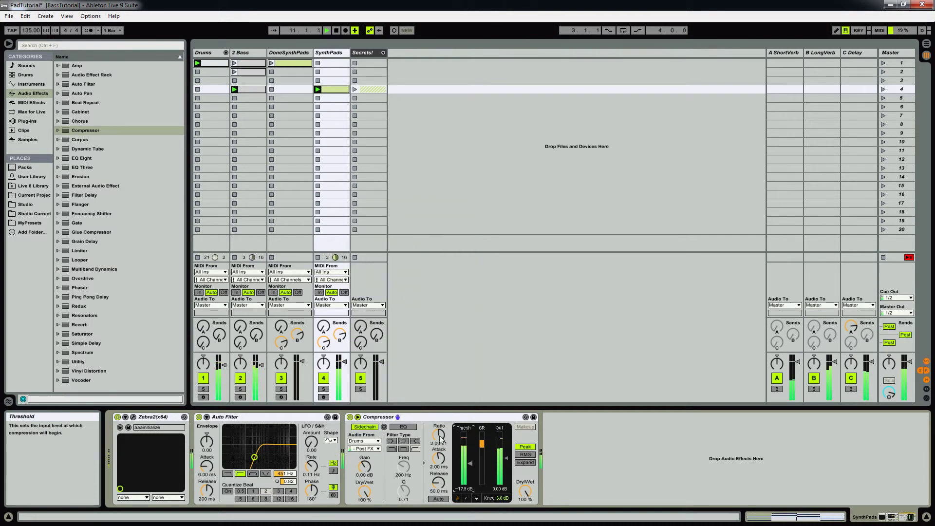
pyautogui.moveTo(439, 436); pyautogui.dragTo(439, 429)
pyautogui.moveTo(471, 463); pyautogui.dragTo(471, 466)
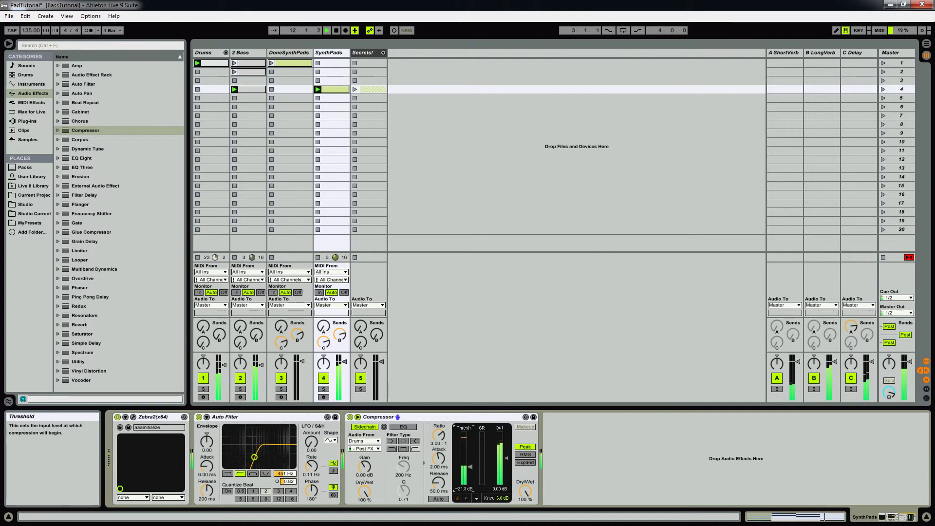
pyautogui.moveTo(439, 435); pyautogui.dragTo(439, 430)
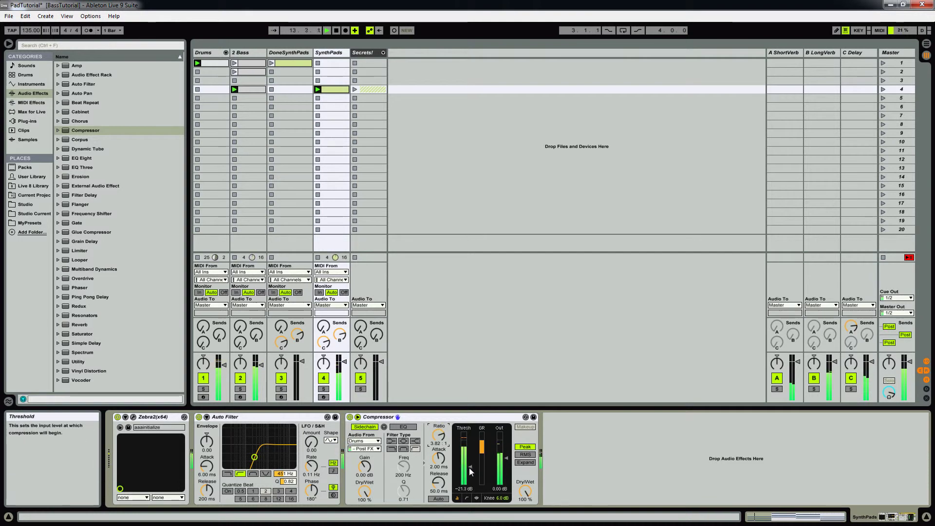
pyautogui.moveTo(470, 472); pyautogui.dragTo(471, 470)
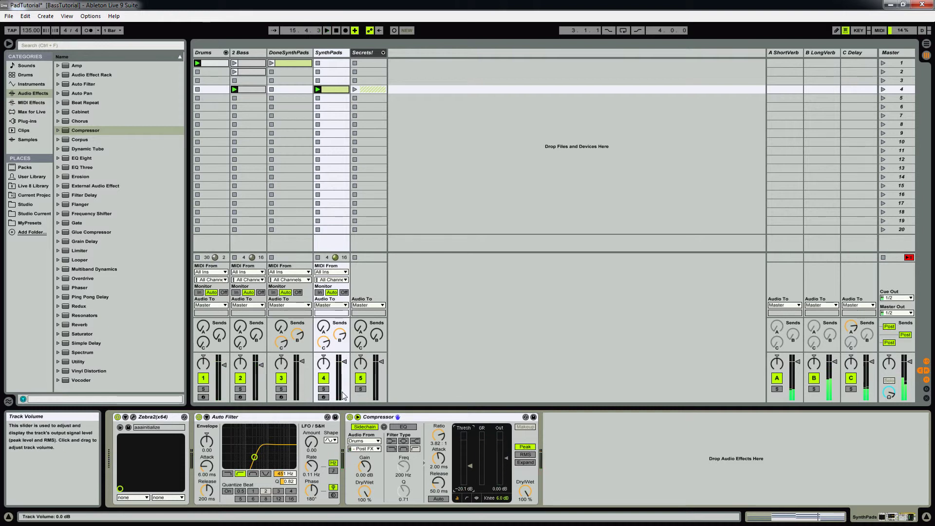
# - Play the song while adjusting the Compressor release time
pyautogui.press('space')
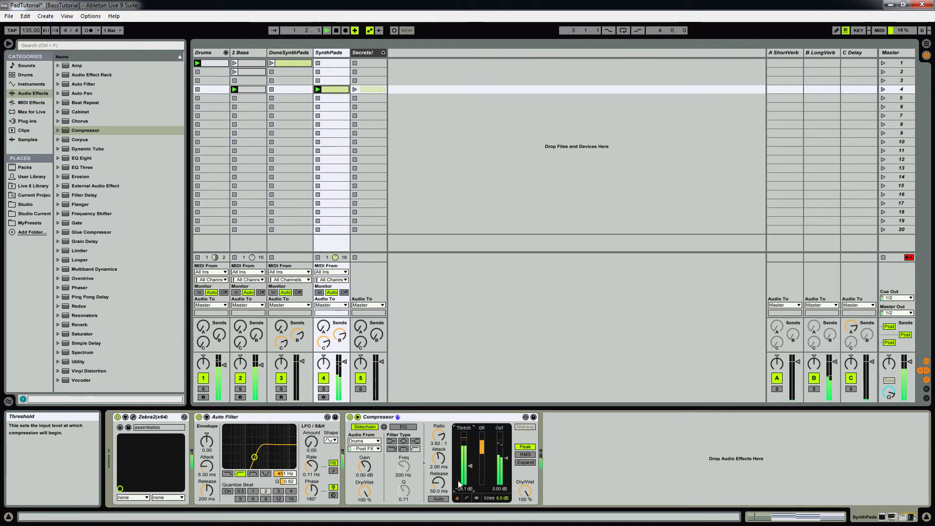
pyautogui.moveTo(438, 484); pyautogui.dragTo(440, 486)
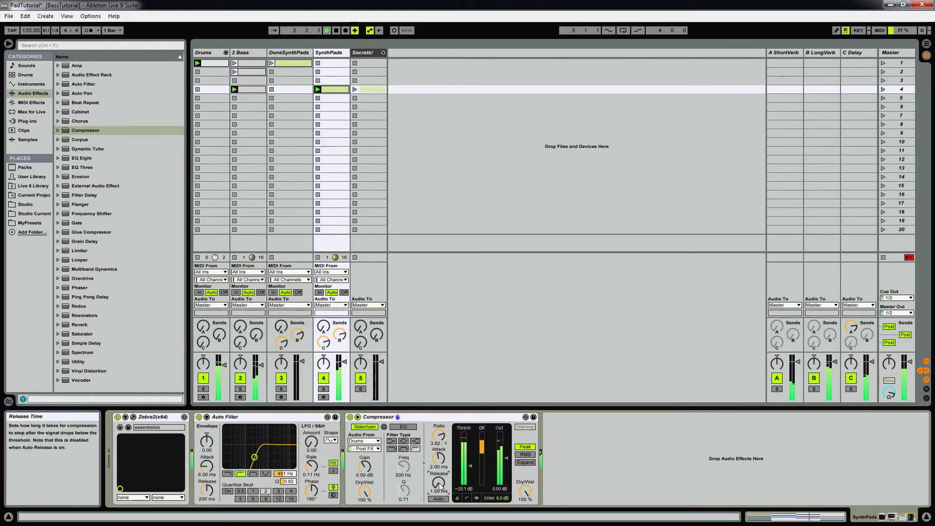
pyautogui.moveTo(439, 486)
pyautogui.mouseDown()
pyautogui.moveTo(438, 465)
pyautogui.moveTo(440, 486)
pyautogui.mouseUp()
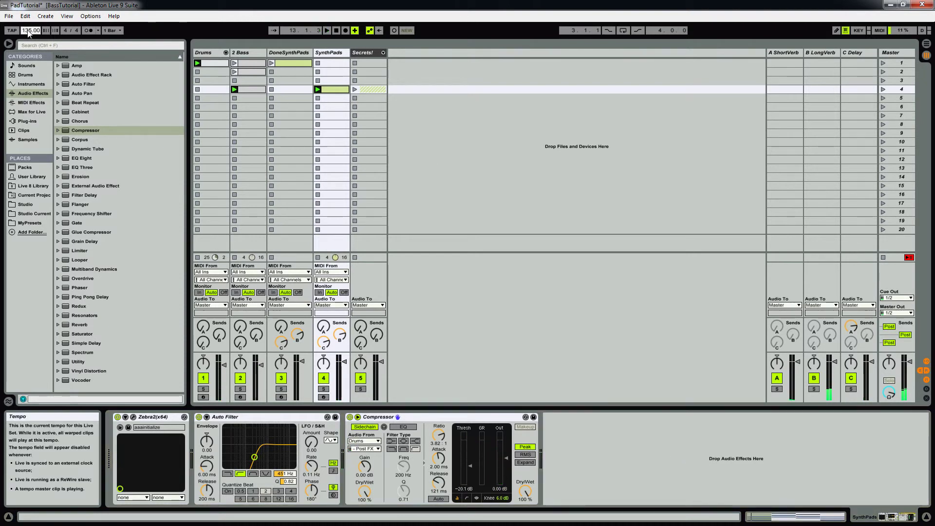
# - Restart playback and adjust the Compressor release, trying 92.1, 217 and 184 ms
pyautogui.press('space')
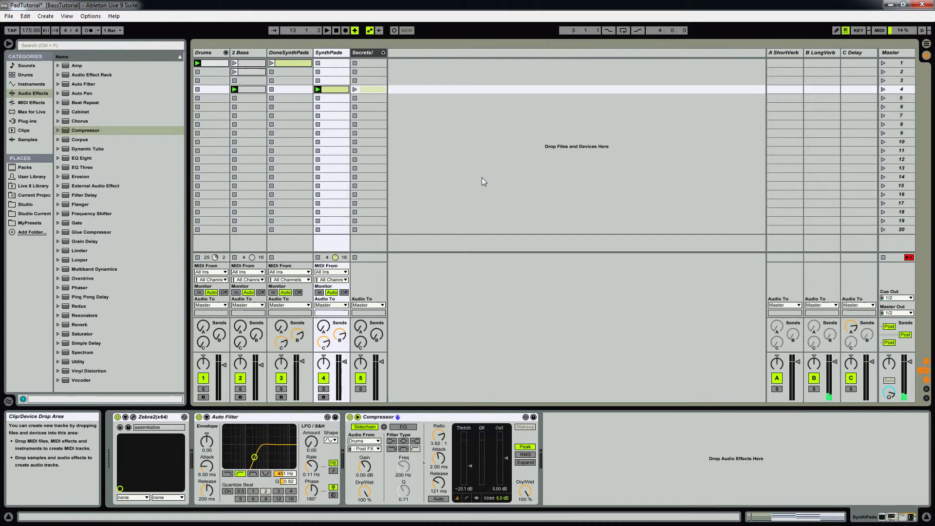
pyautogui.click(481, 177)
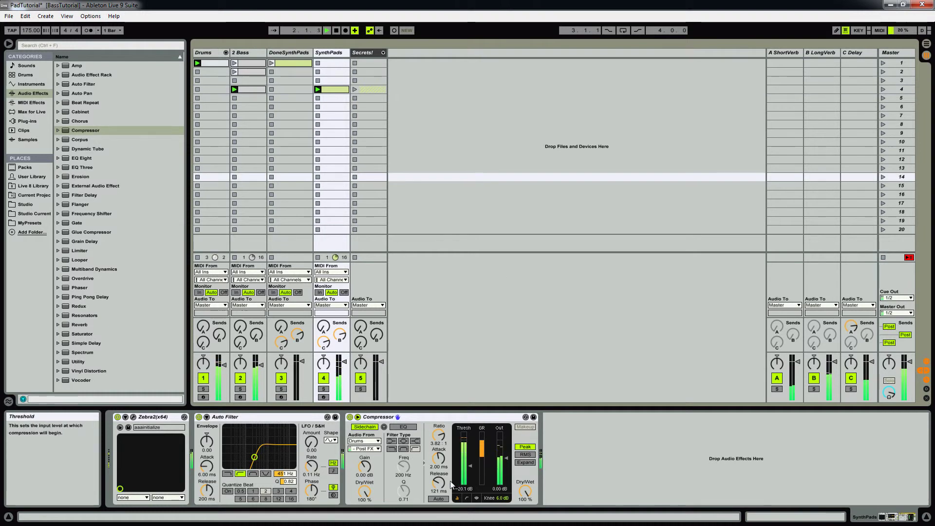
pyautogui.moveTo(438, 483); pyautogui.dragTo(438, 497)
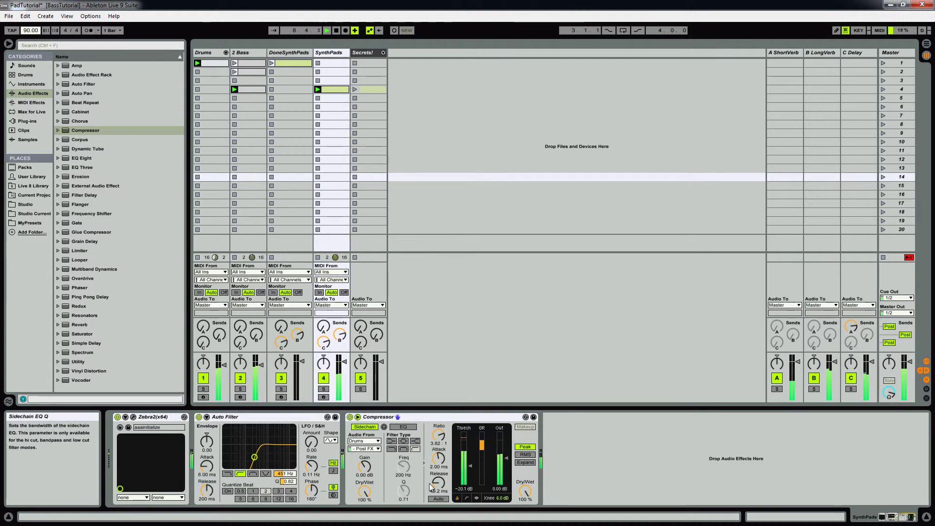
pyautogui.moveTo(439, 483); pyautogui.dragTo(439, 462)
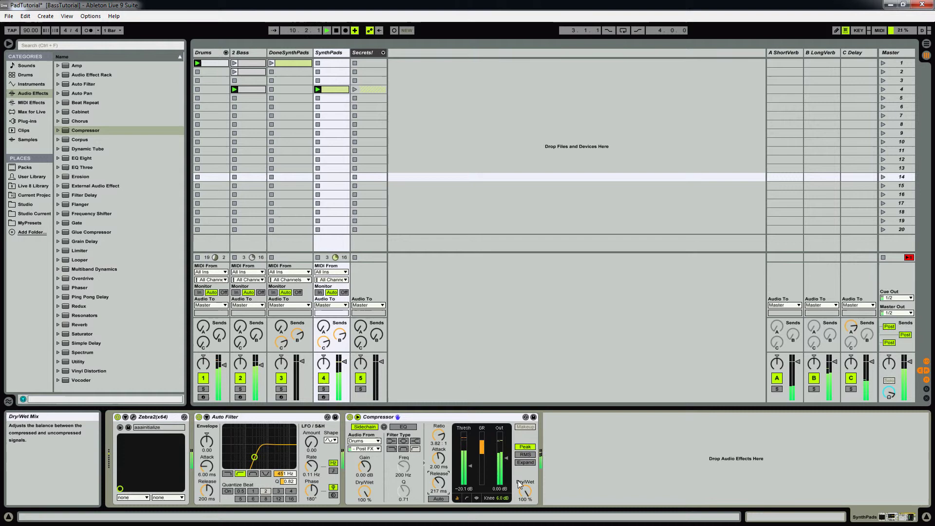
pyautogui.moveTo(447, 486); pyautogui.dragTo(447, 492)
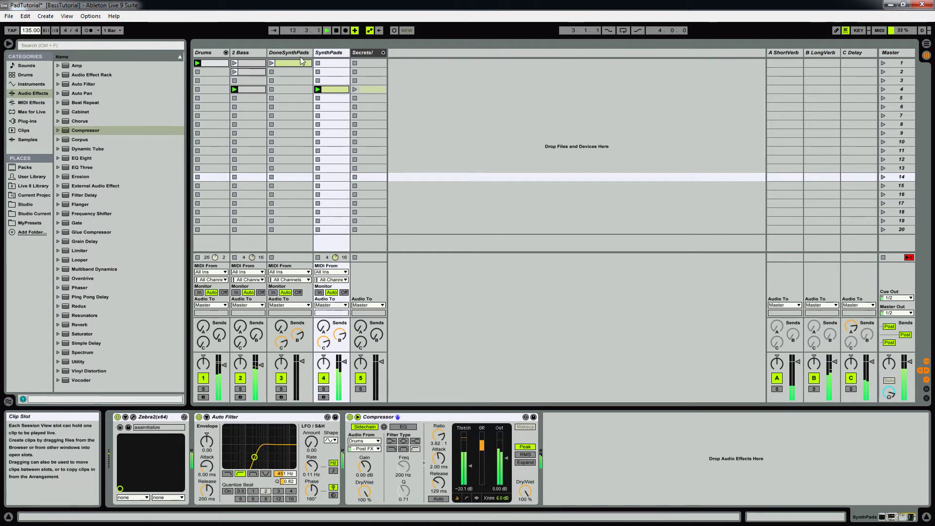
# - Add the Uhbik-P phaser plug-in after the Compressor on SynthPads
pyautogui.click(289, 51)
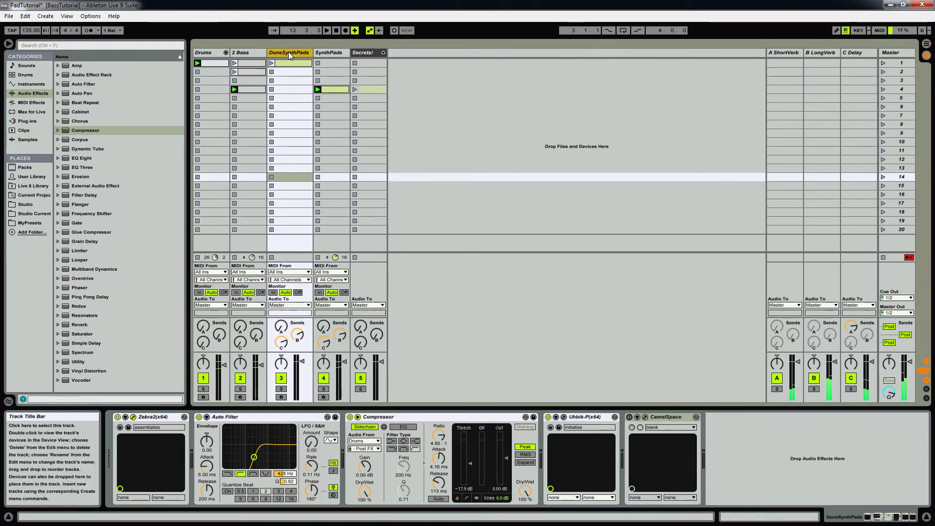
pyautogui.click(336, 52)
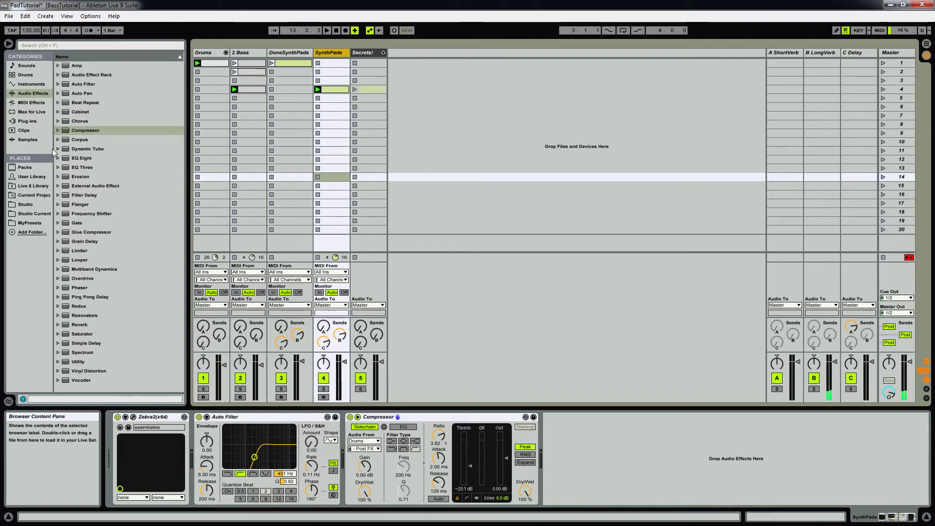
pyautogui.click(28, 121)
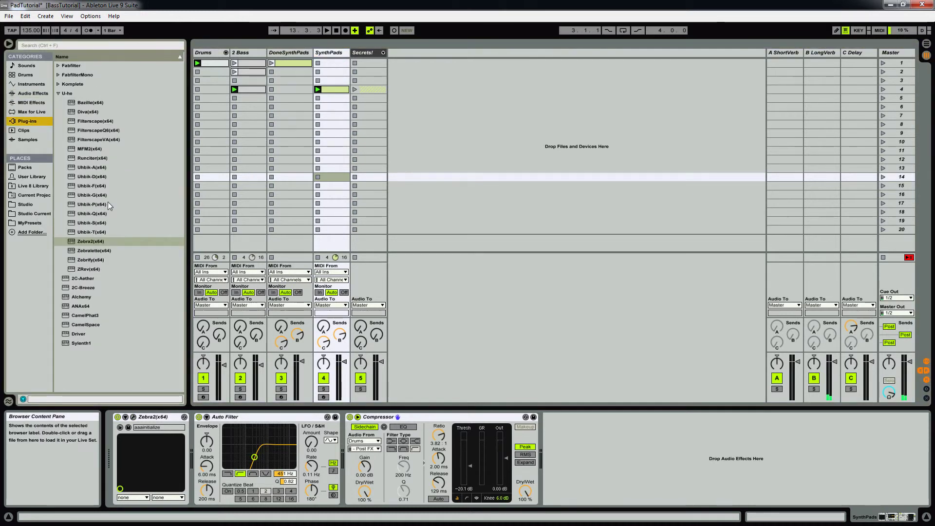
pyautogui.moveTo(90, 206); pyautogui.dragTo(100, 204)
pyautogui.moveTo(604, 405); pyautogui.dragTo(580, 438)
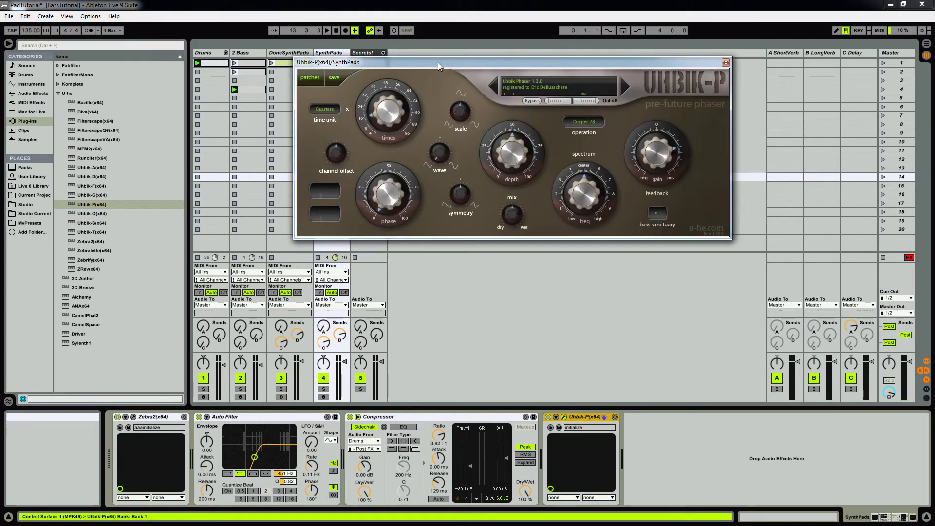
pyautogui.moveTo(437, 63); pyautogui.dragTo(525, 183)
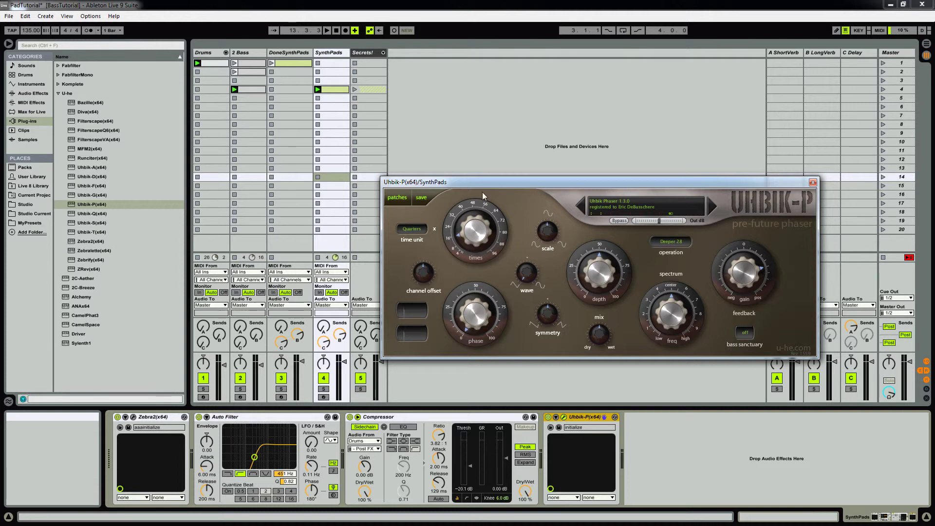
# - Set the phaser mode to Deepest 42 and bass sanctuary to mid during playback
pyautogui.moveTo(677, 240); pyautogui.dragTo(677, 252)
pyautogui.moveTo(536, 187); pyautogui.dragTo(555, 187)
pyautogui.press('space')
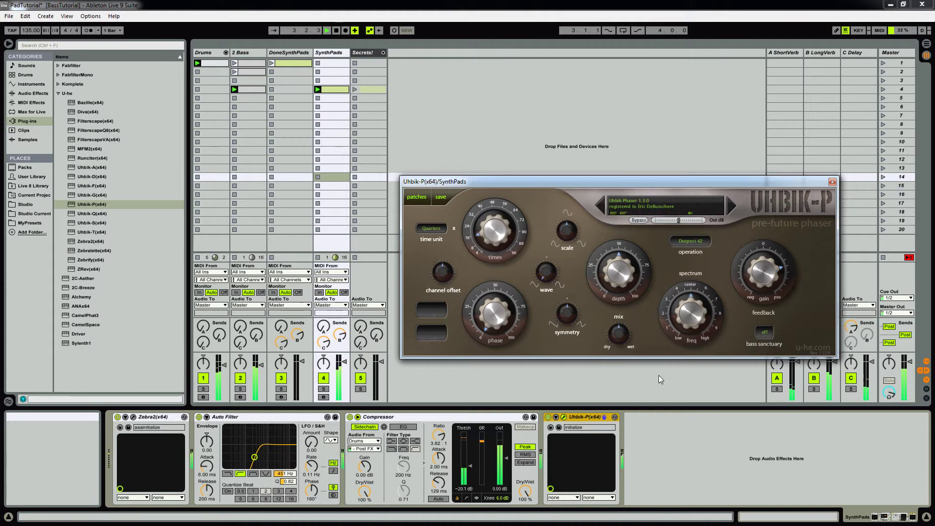
pyautogui.click(768, 334)
pyautogui.click(765, 333)
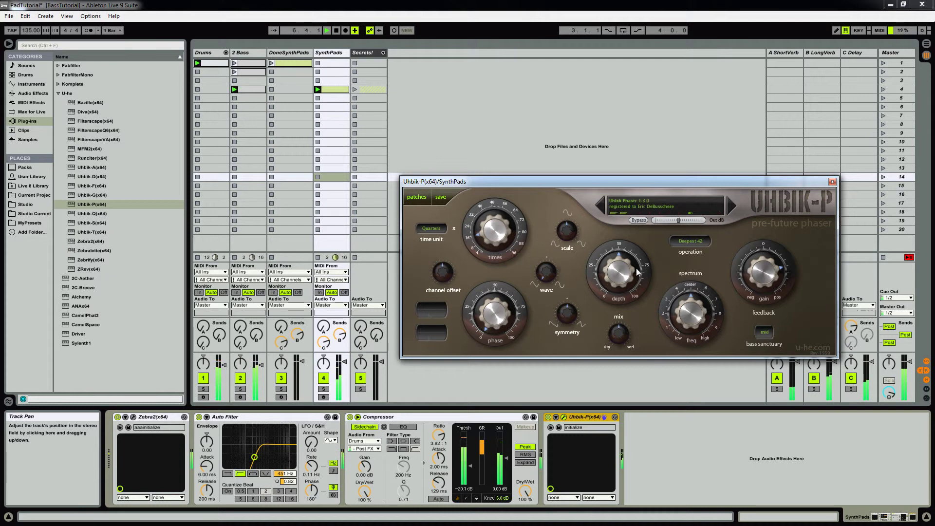
# - Set phaser feedback to 62, spectrum frequency to 16 and channel offset to 50
pyautogui.moveTo(762, 280); pyautogui.dragTo(769, 277)
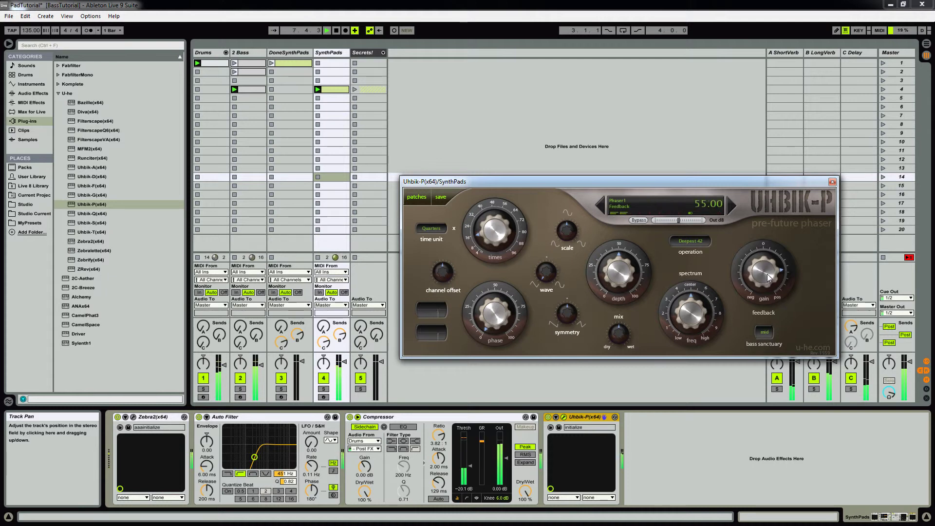
pyautogui.moveTo(690, 320); pyautogui.dragTo(709, 296)
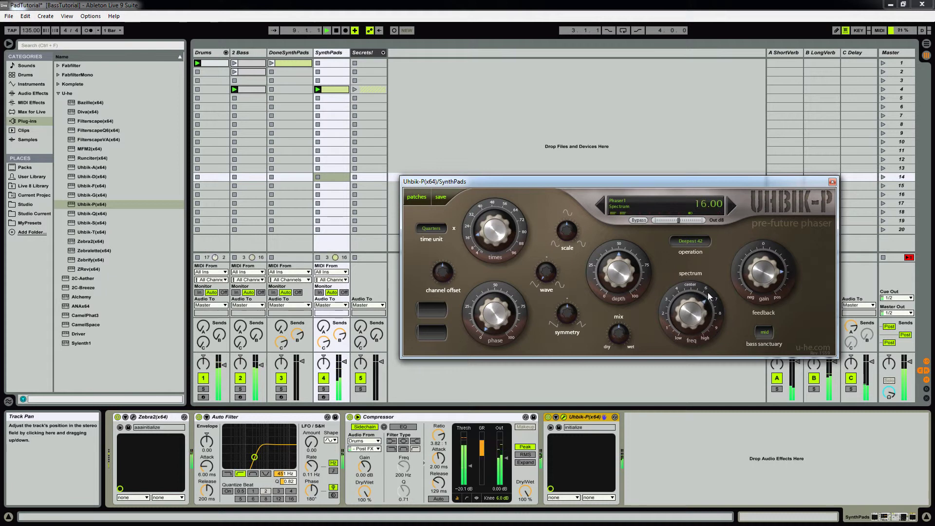
pyautogui.moveTo(767, 276); pyautogui.dragTo(770, 274)
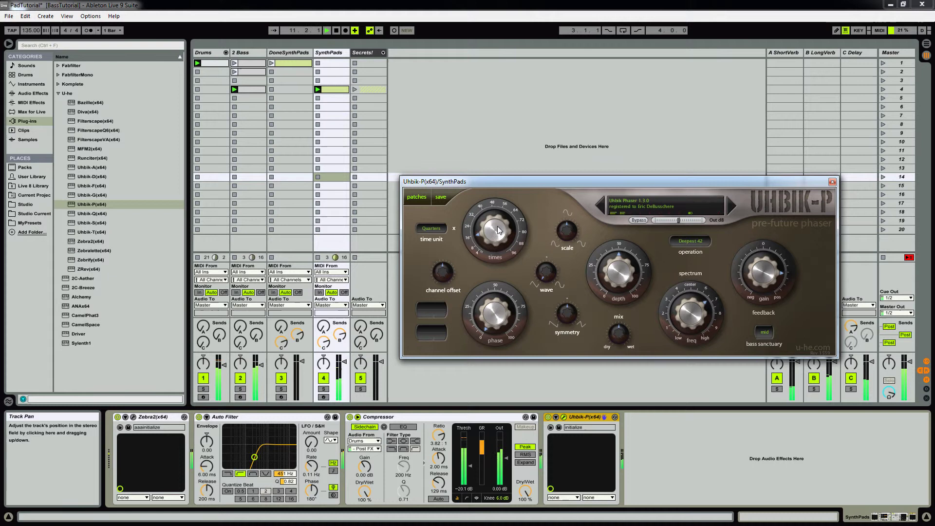
pyautogui.moveTo(442, 280); pyautogui.dragTo(448, 267)
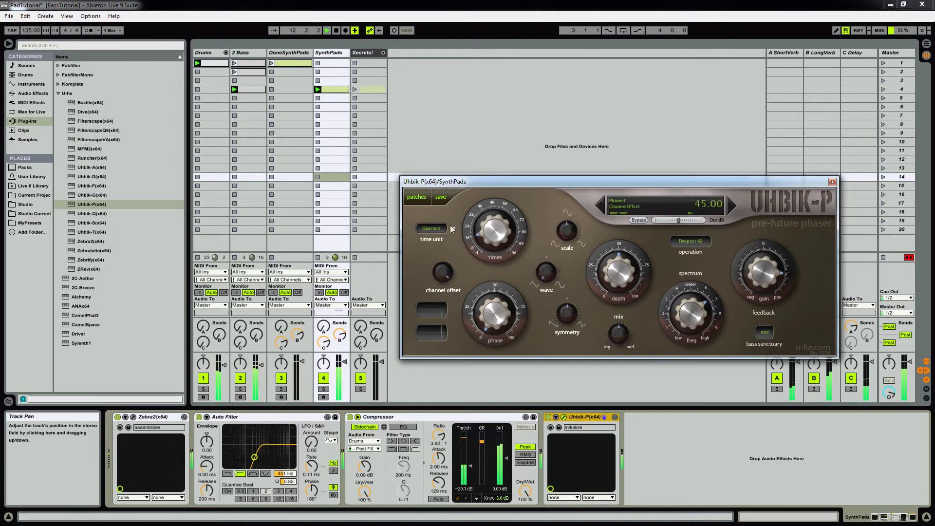
pyautogui.moveTo(451, 227); pyautogui.dragTo(451, 217)
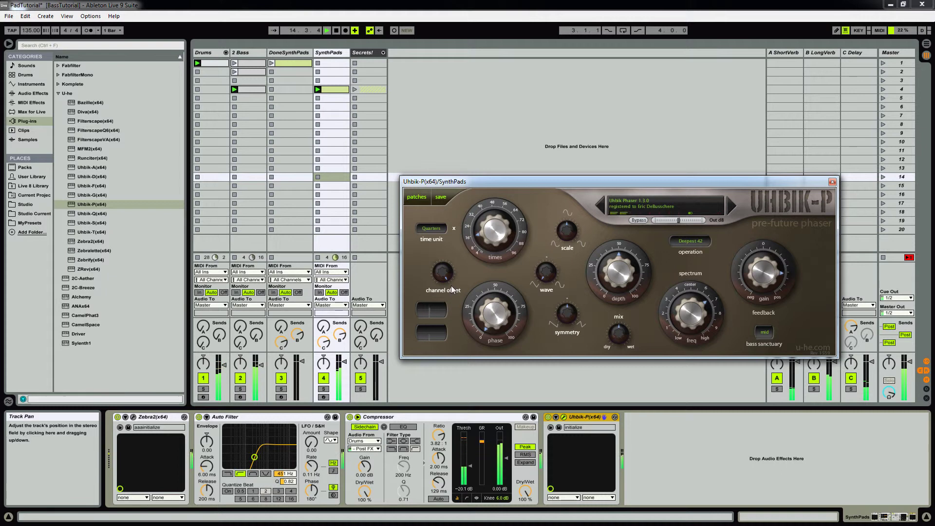
# - Lower the phaser mix from 44.50 to 36.00 and reselect the SynthPads track
pyautogui.click(620, 335)
pyautogui.moveTo(621, 334); pyautogui.dragTo(612, 351)
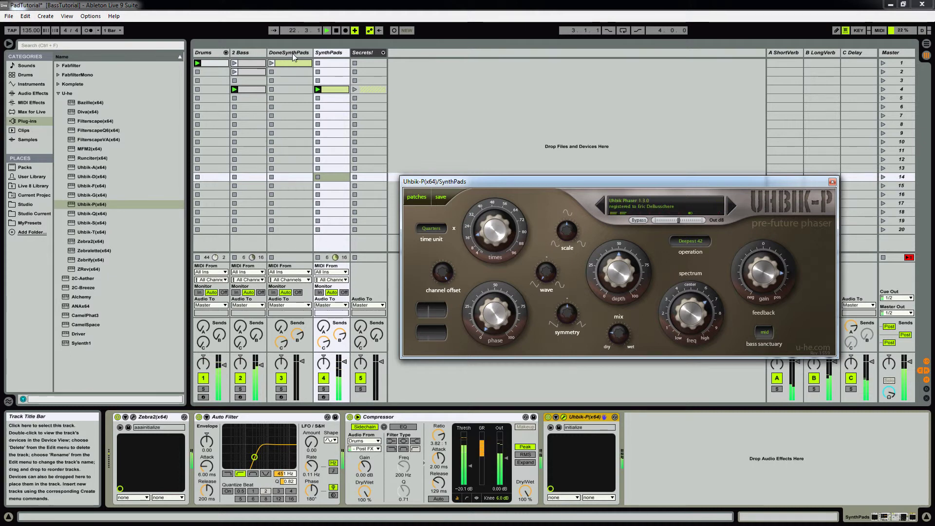
pyautogui.click(326, 52)
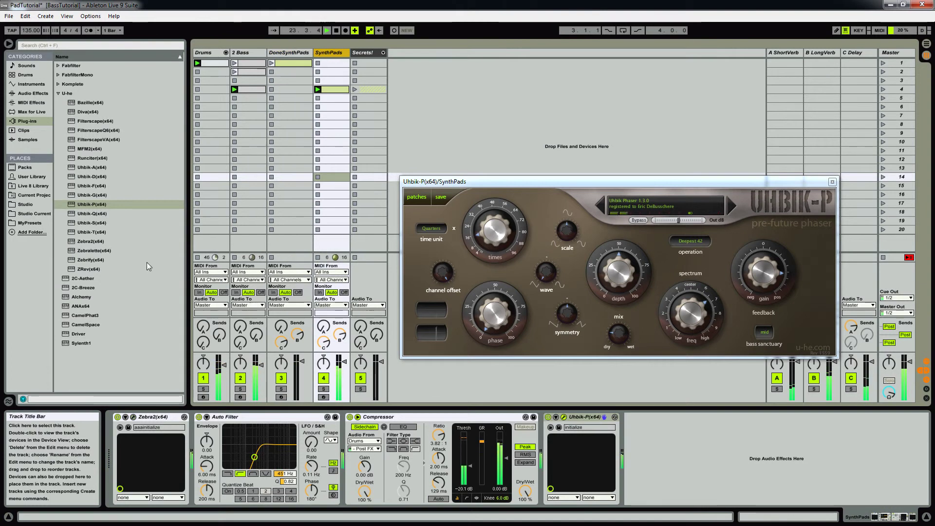
# - Add CamelSpace after Uhbik-P on SynthPads and clear it to a blank preset
pyautogui.click(93, 326)
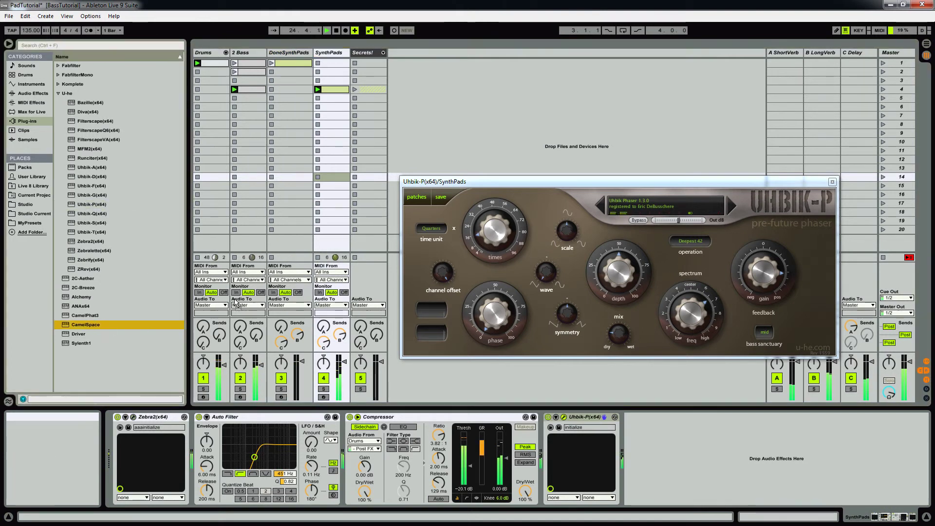
pyautogui.moveTo(331, 204); pyautogui.dragTo(329, 207)
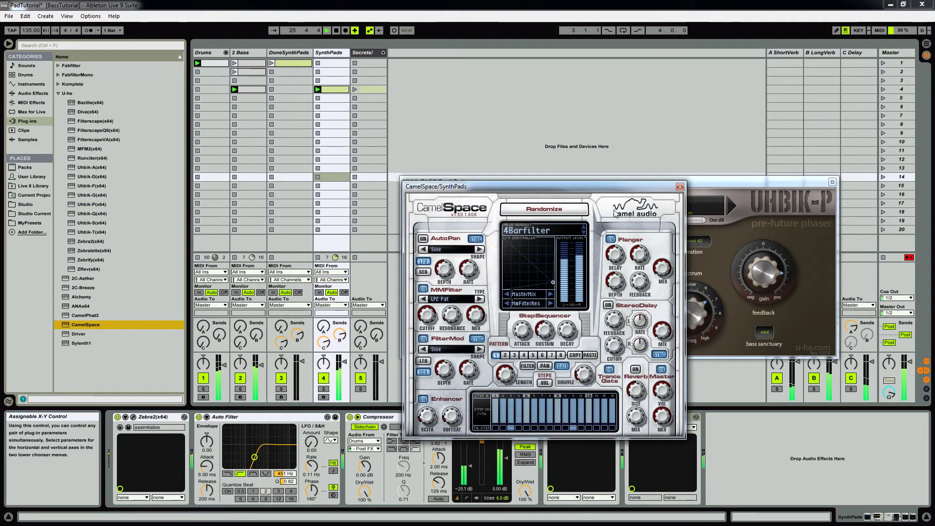
pyautogui.moveTo(575, 194); pyautogui.dragTo(560, 94)
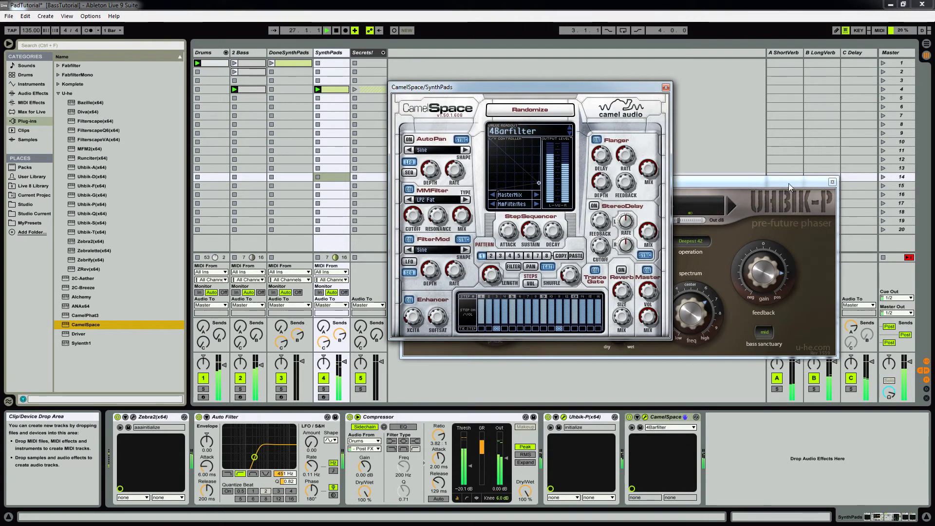
pyautogui.click(832, 183)
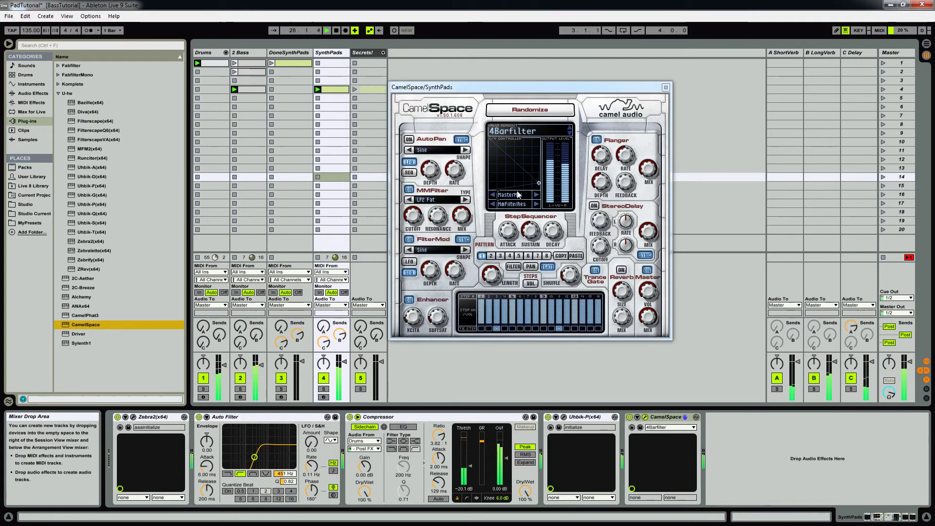
pyautogui.click(512, 131)
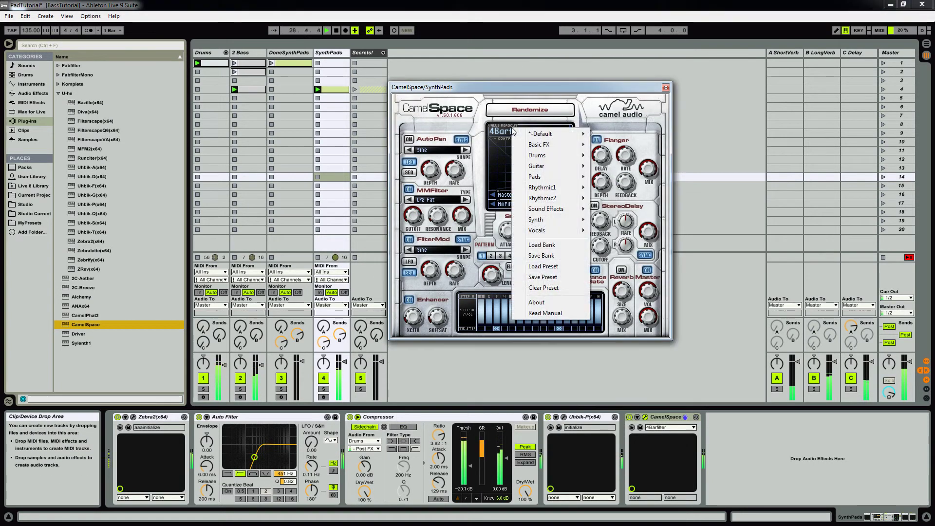
pyautogui.click(557, 289)
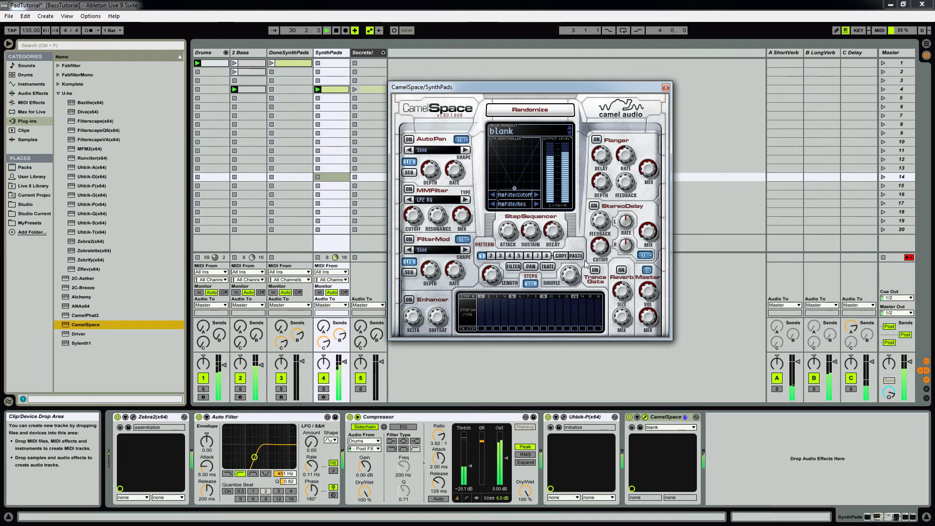
# - Enable Trance Gate with all 16 steps at full height, 1/1 bar length, sustain about 59%
pyautogui.click(595, 271)
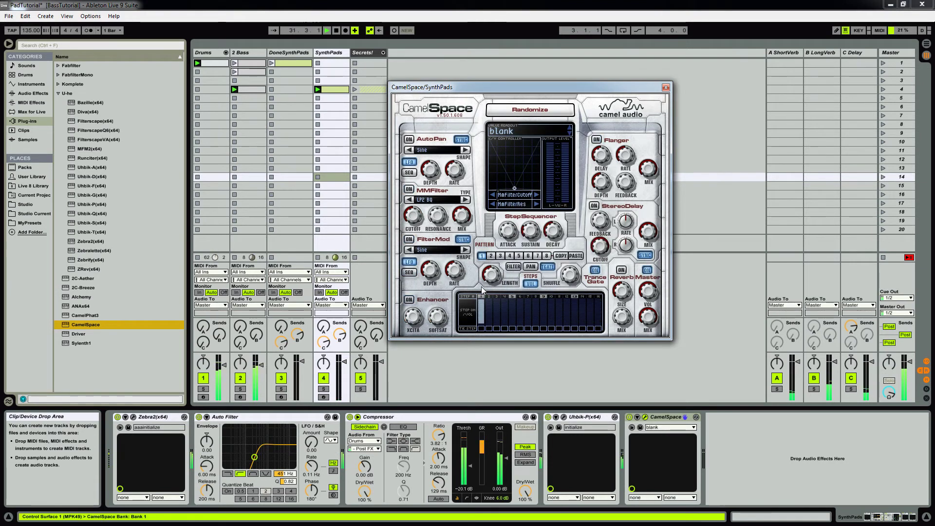
pyautogui.moveTo(481, 287); pyautogui.dragTo(595, 285)
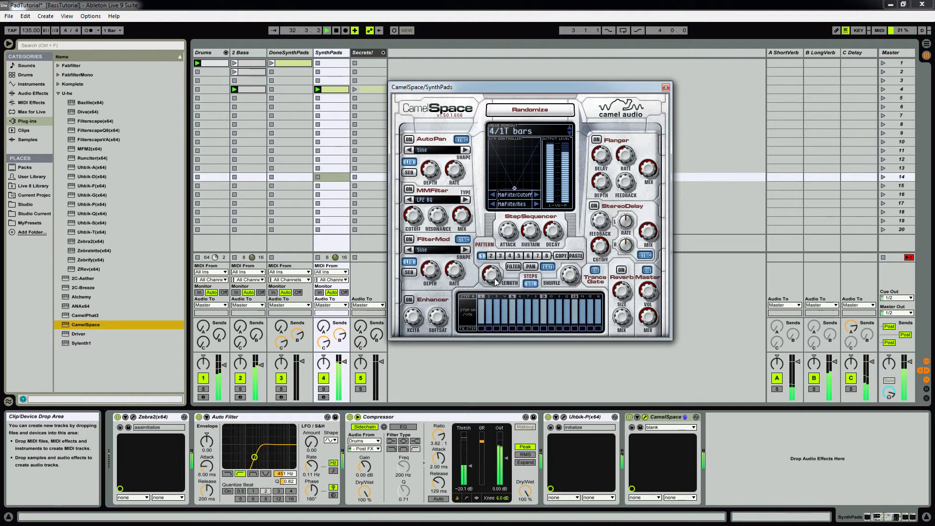
pyautogui.moveTo(496, 279)
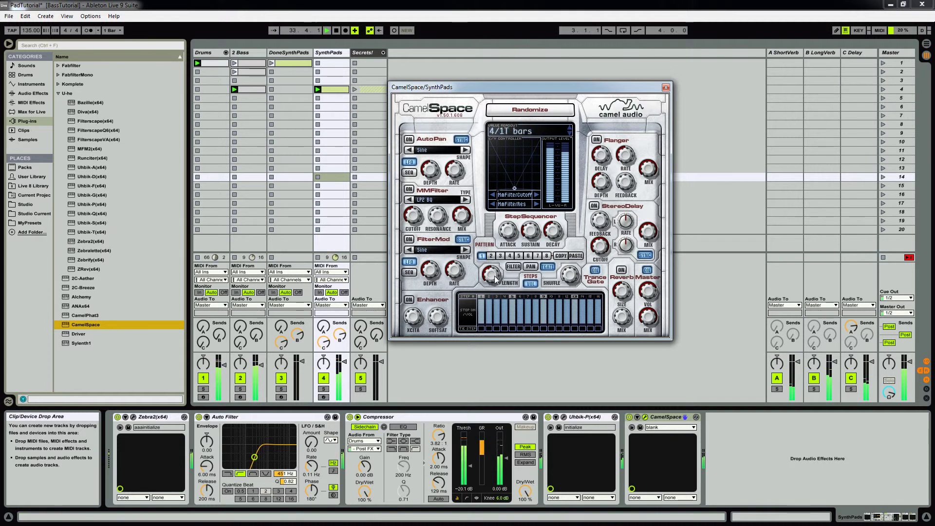
pyautogui.moveTo(493, 278); pyautogui.dragTo(495, 257)
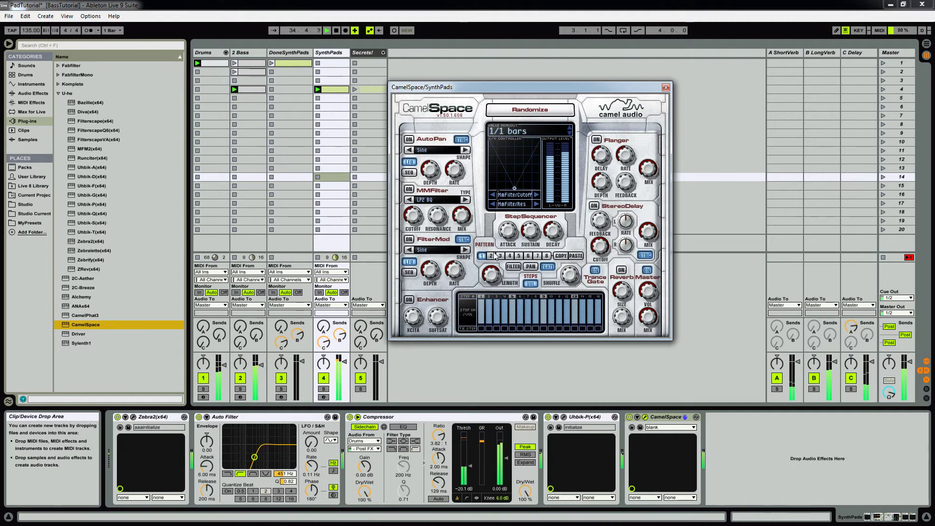
pyautogui.click(324, 389)
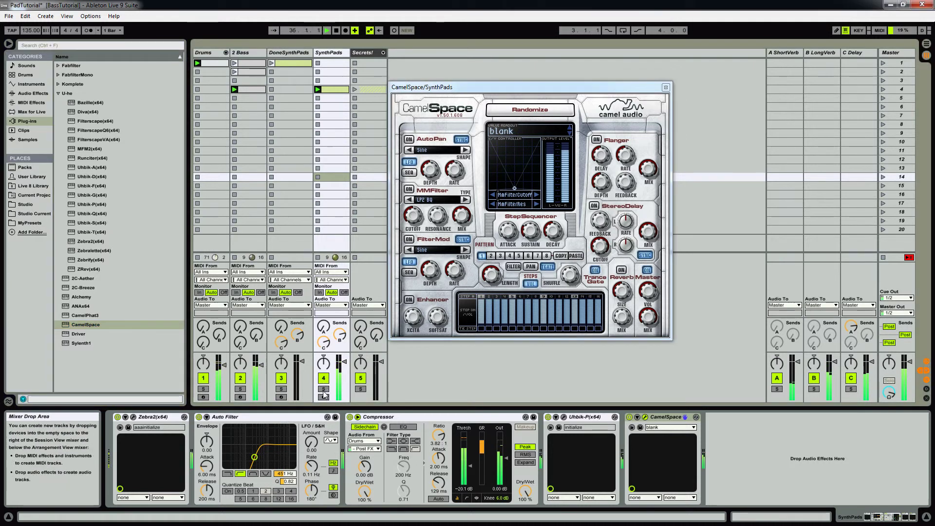
pyautogui.moveTo(542, 233)
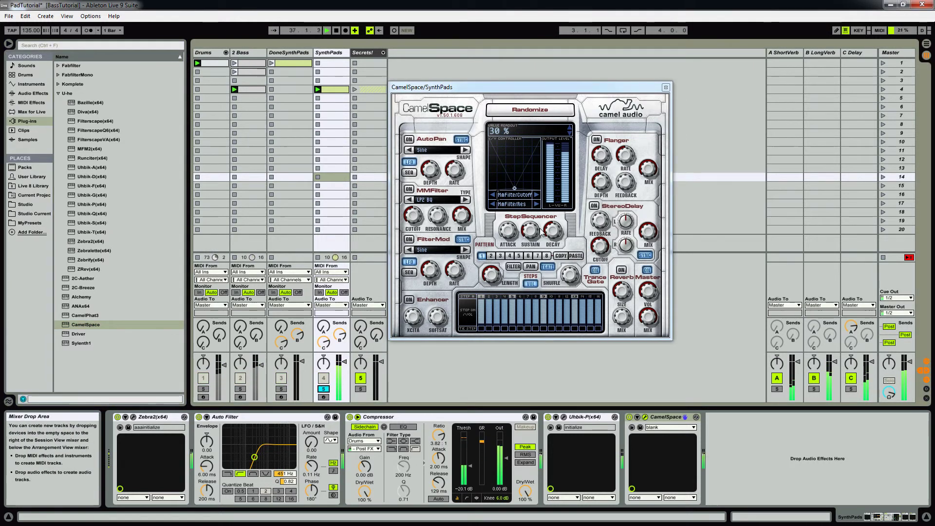
pyautogui.moveTo(532, 235); pyautogui.dragTo(539, 213)
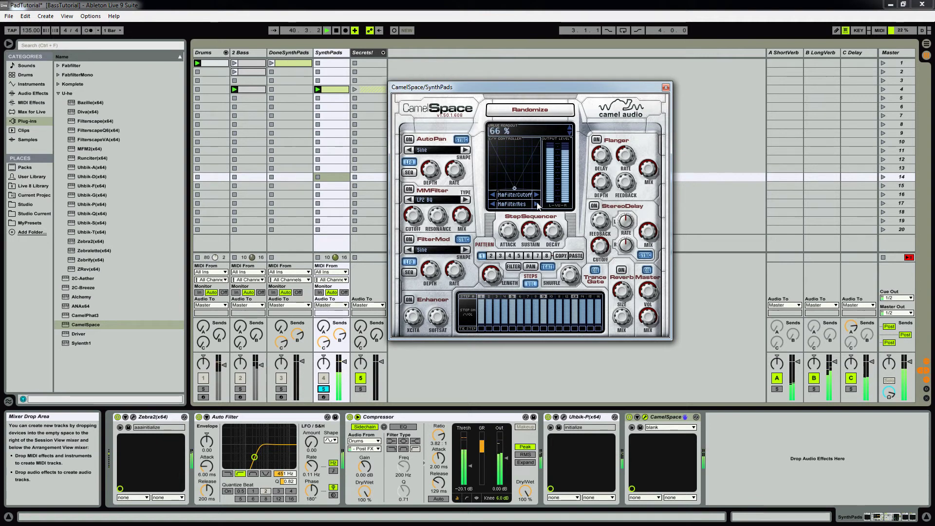
pyautogui.click(323, 389)
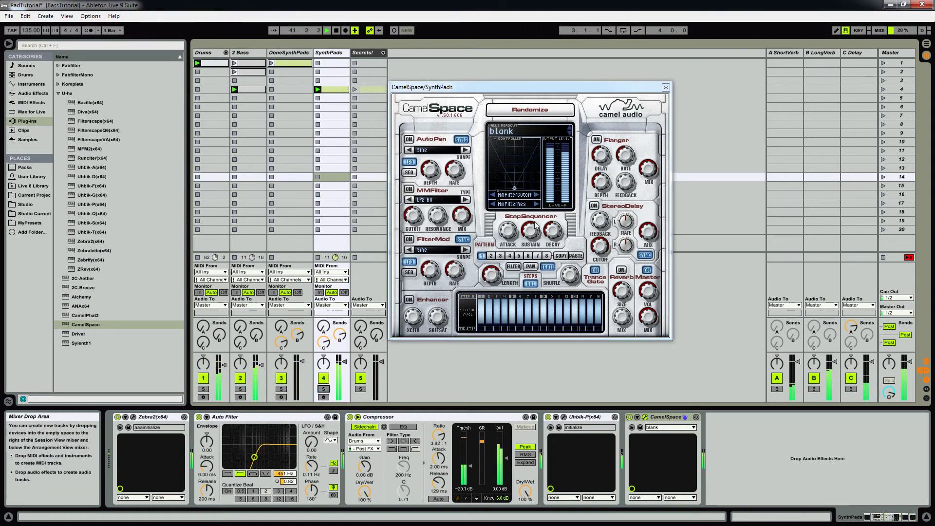
pyautogui.moveTo(536, 224); pyautogui.dragTo(532, 234)
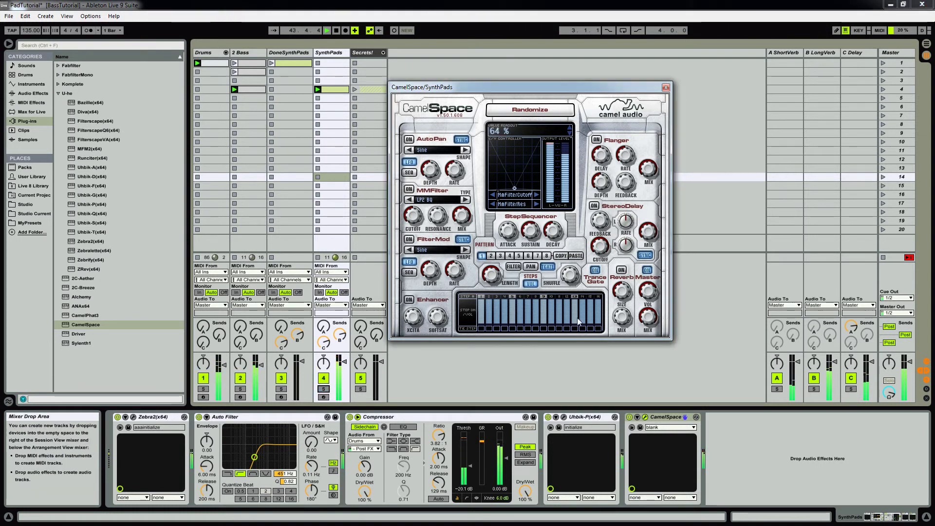
# - Compare the pad with CamelSpace bypassed and active, leaving the effect switched on
pyautogui.click(629, 417)
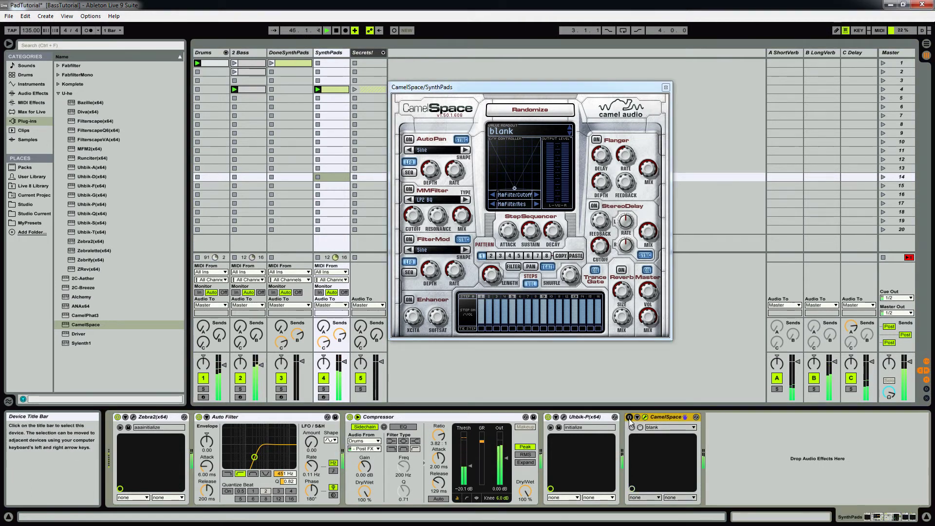
pyautogui.click(629, 418)
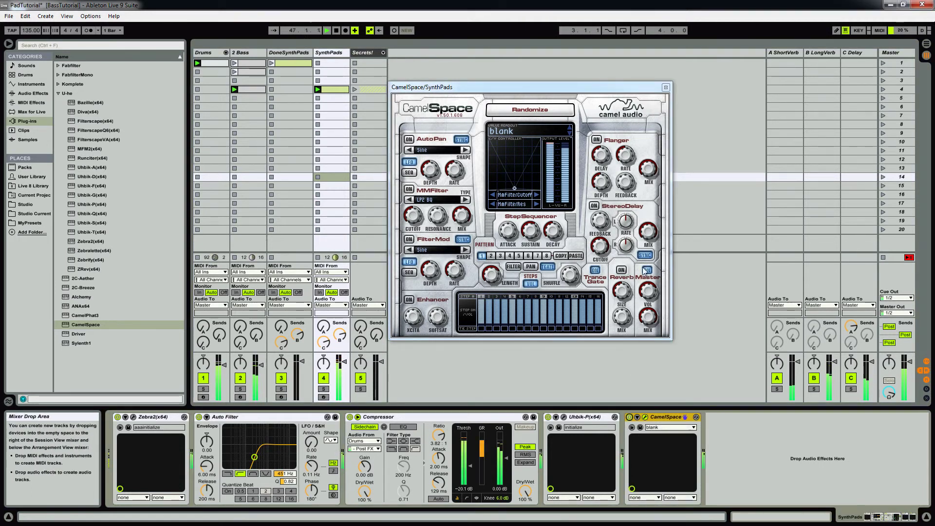
pyautogui.click(648, 295)
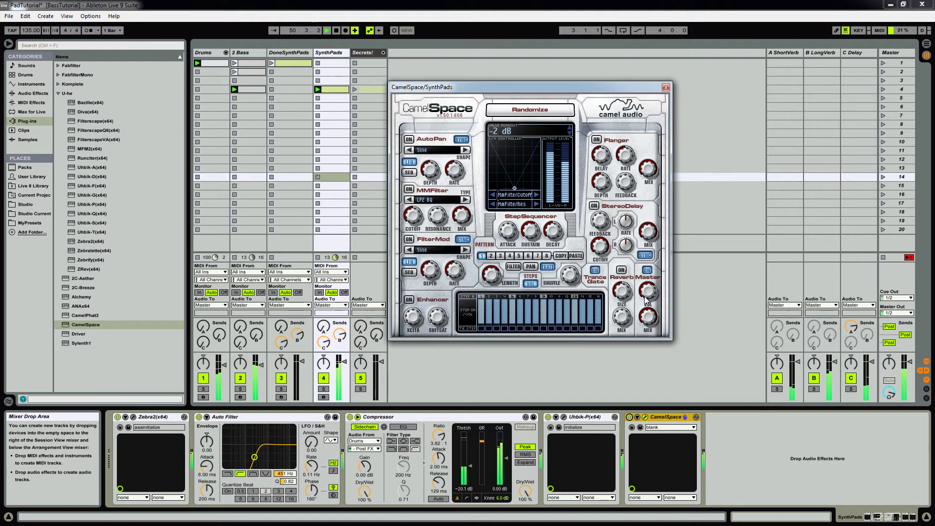
pyautogui.click(630, 418)
pyautogui.click(629, 417)
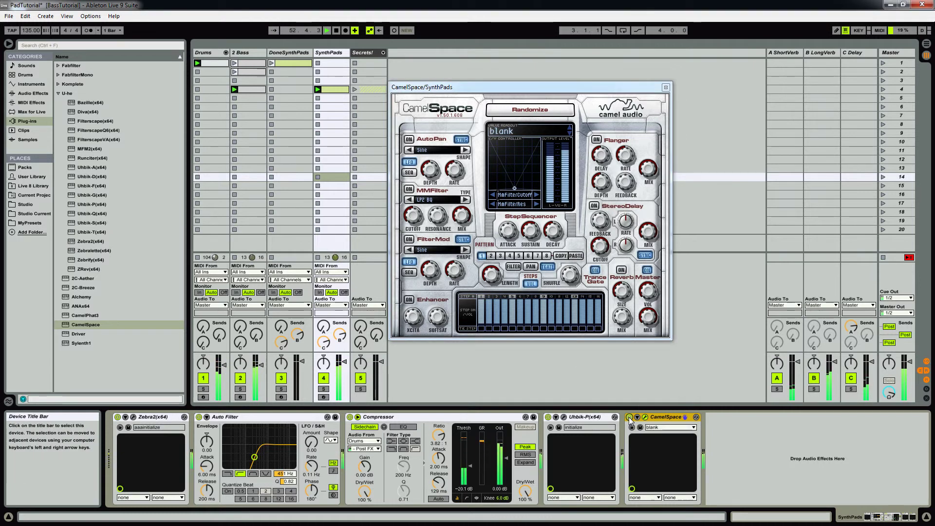
pyautogui.click(630, 417)
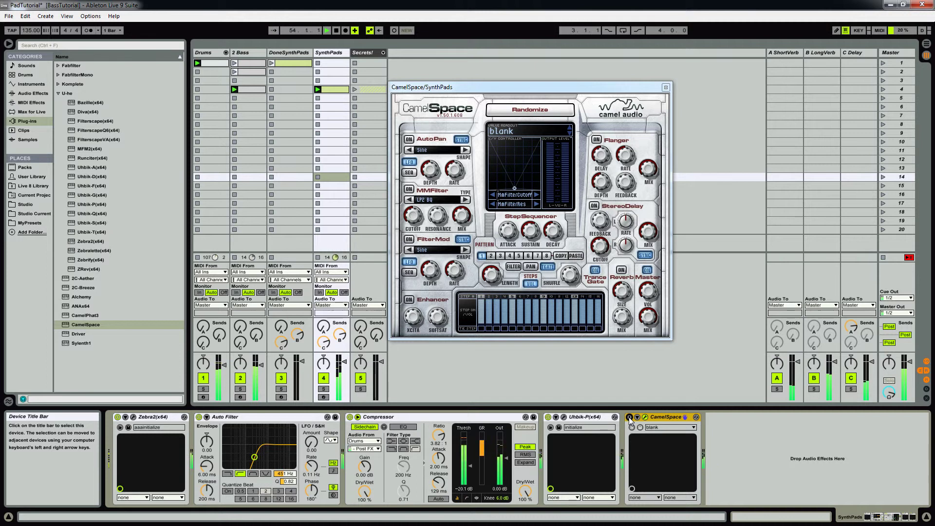
pyautogui.click(630, 418)
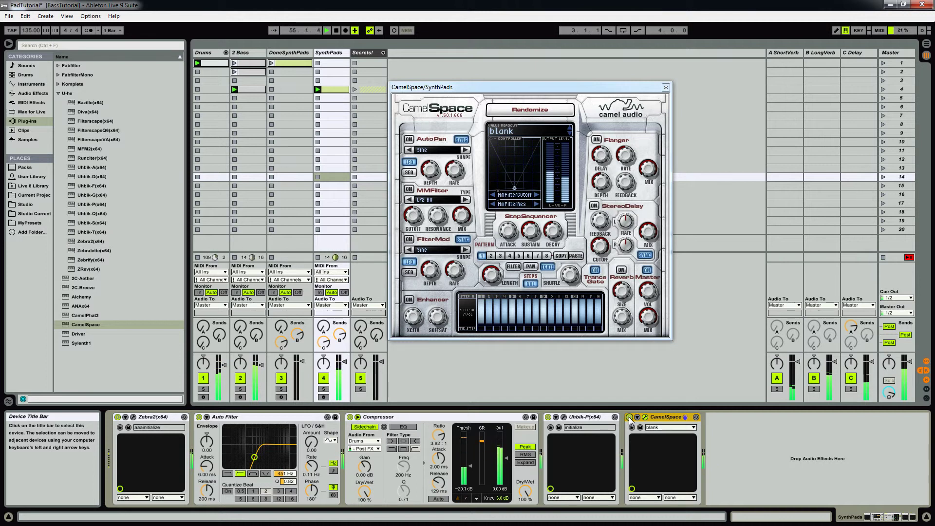
# - Close the CamelSpace editor window
pyautogui.click(517, 88)
pyautogui.moveTo(517, 89); pyautogui.dragTo(525, 90)
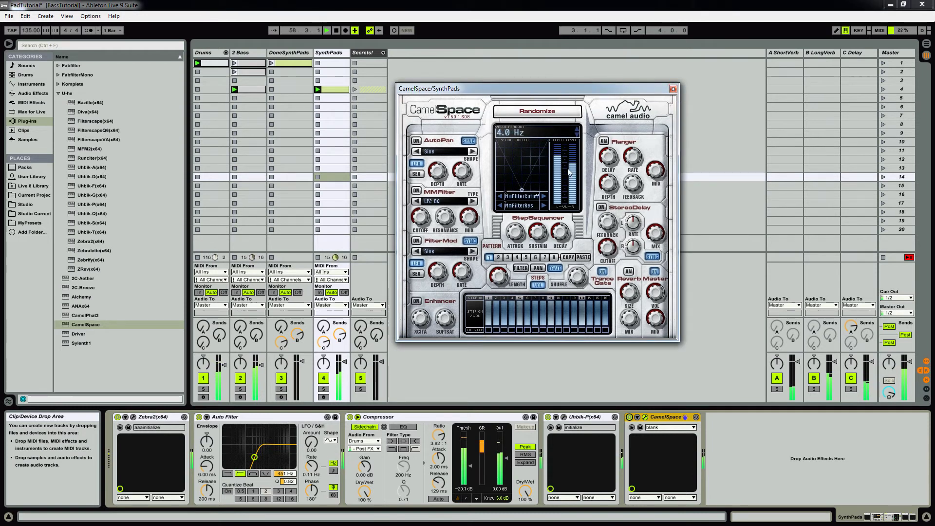
pyautogui.click(673, 89)
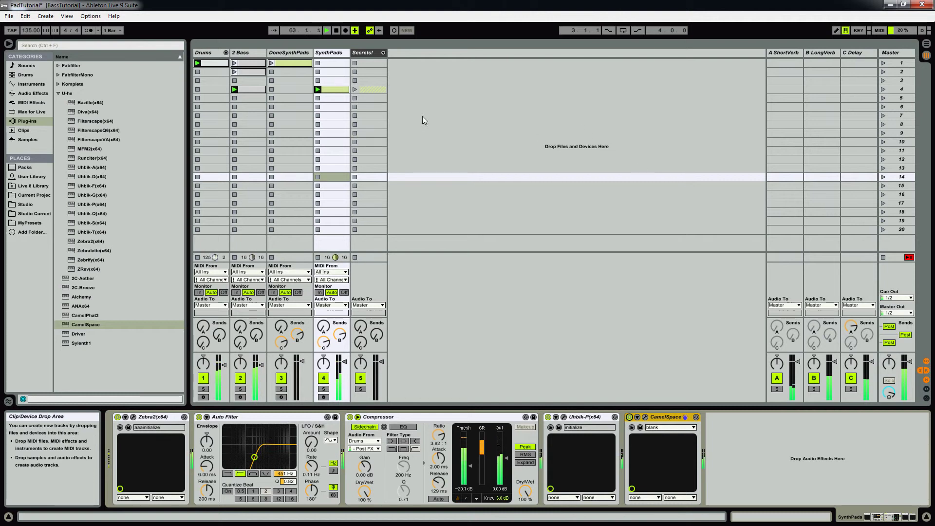
# - Stop playback, save the project, and launch the DoneSynthPads clip with SynthPads muted
pyautogui.press('space')
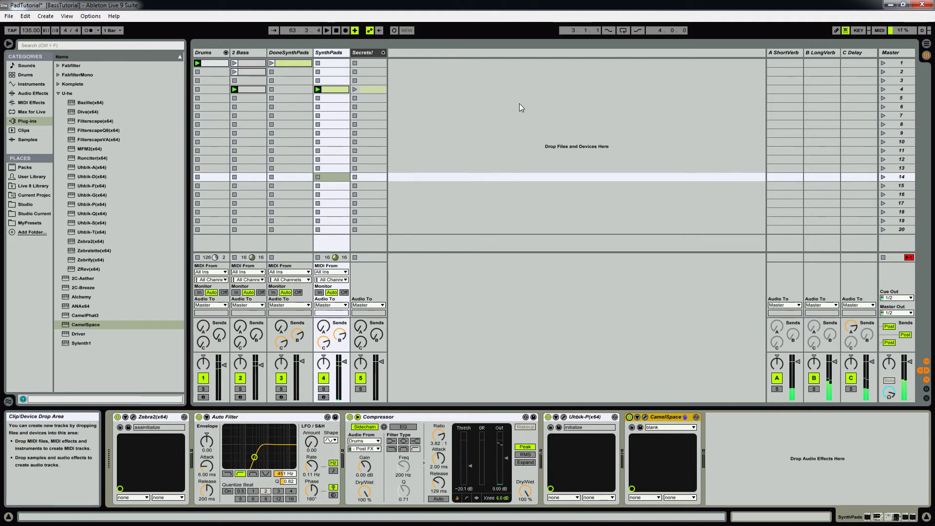
pyautogui.hotkey('ctrl', 's')
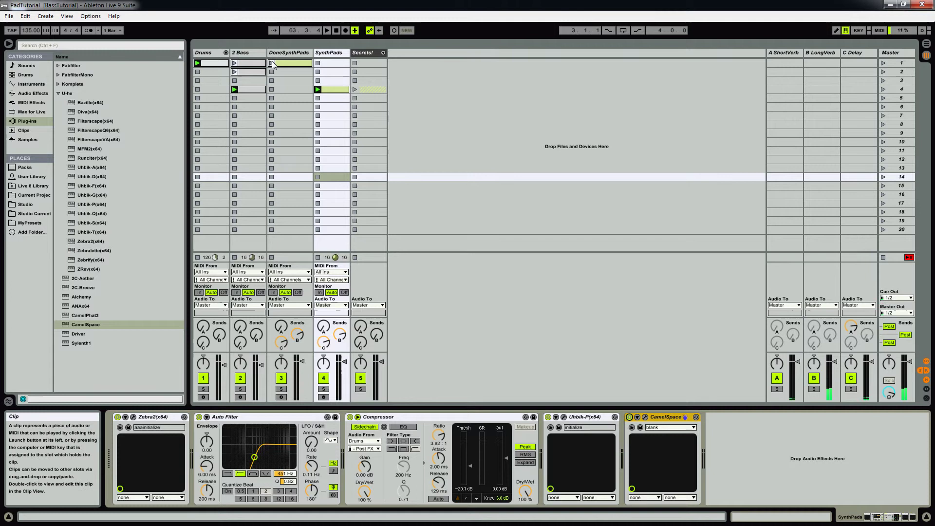
pyautogui.click(272, 64)
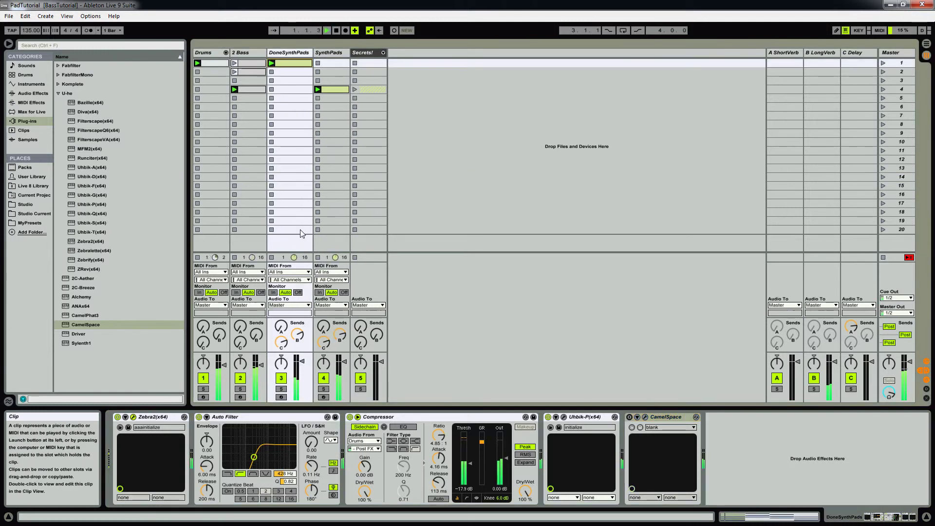
pyautogui.click(323, 378)
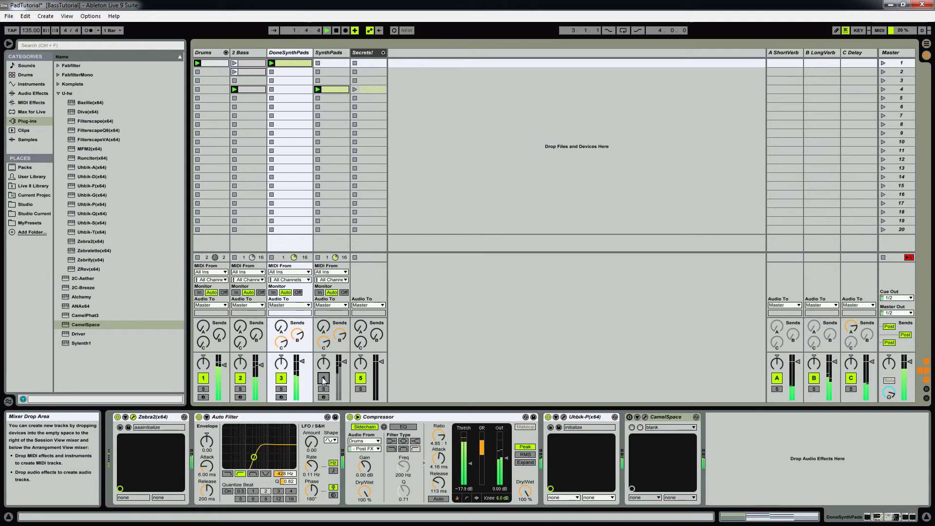
# - Enable CamelSpace, mute DoneSynthPads, unmute SynthPads, and stop the DoneSynthPads clip
pyautogui.click(289, 53)
pyautogui.click(629, 417)
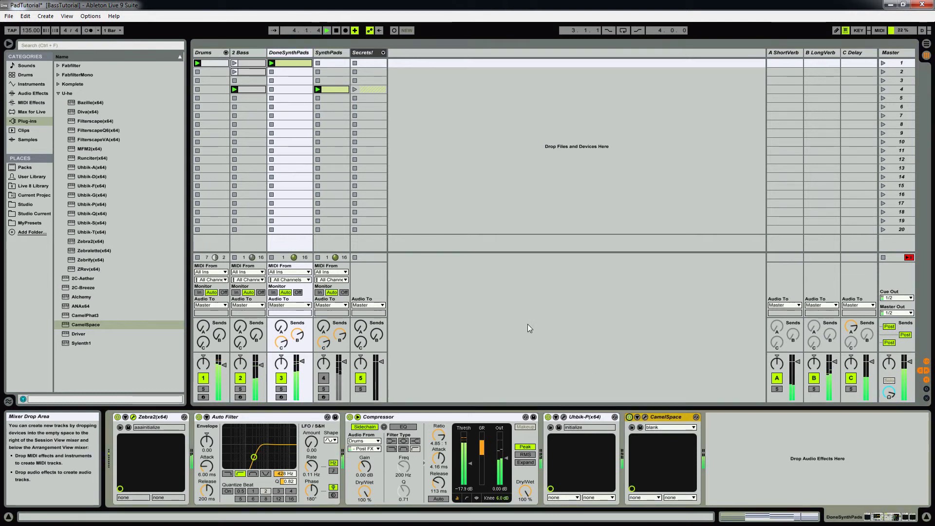
pyautogui.press('F3')
pyautogui.press('F4')
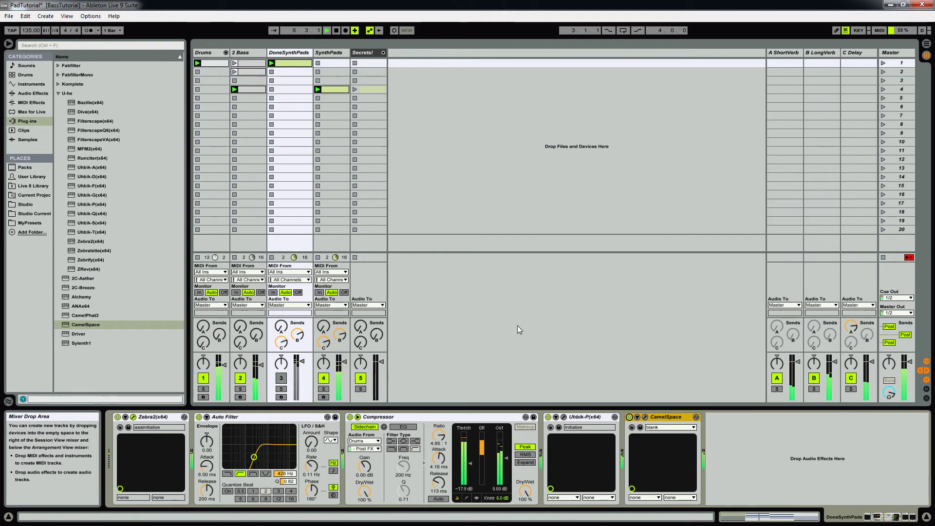
pyautogui.click(272, 73)
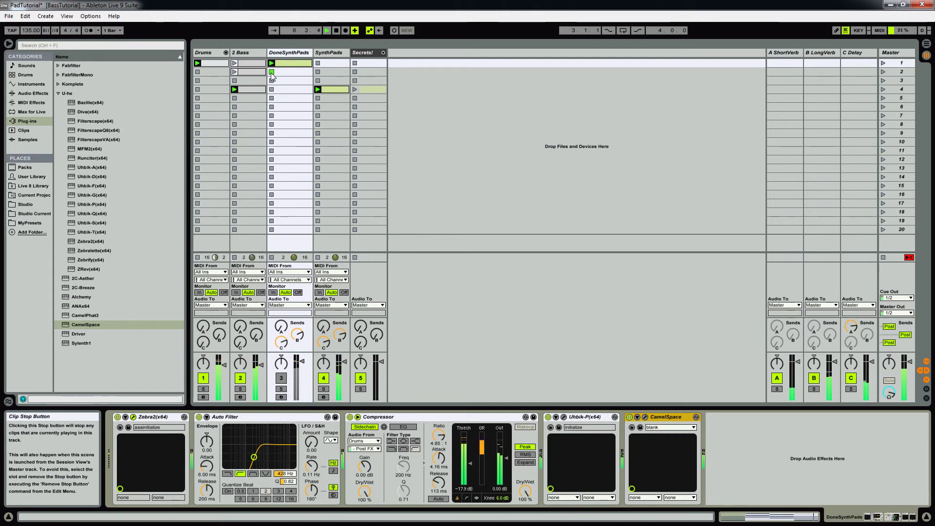
pyautogui.doubleClick(334, 89)
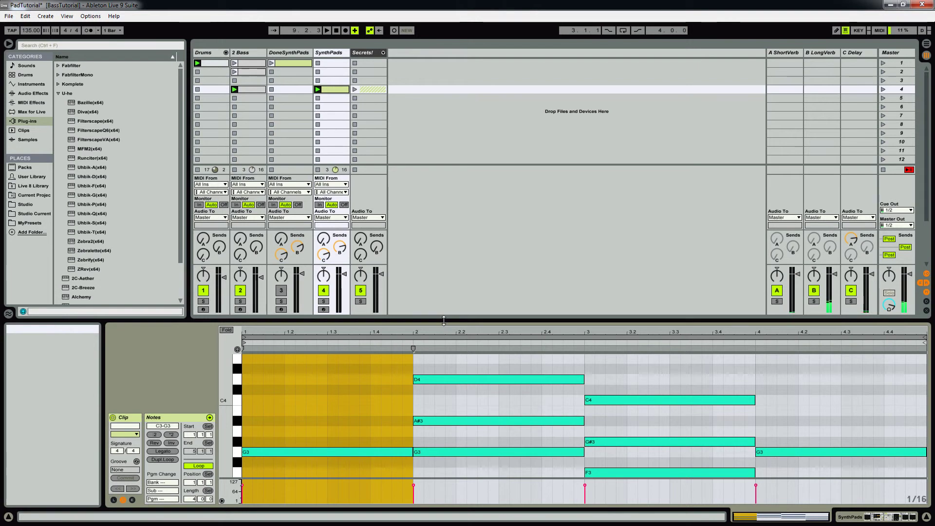
pyautogui.moveTo(463, 320); pyautogui.dragTo(463, 230)
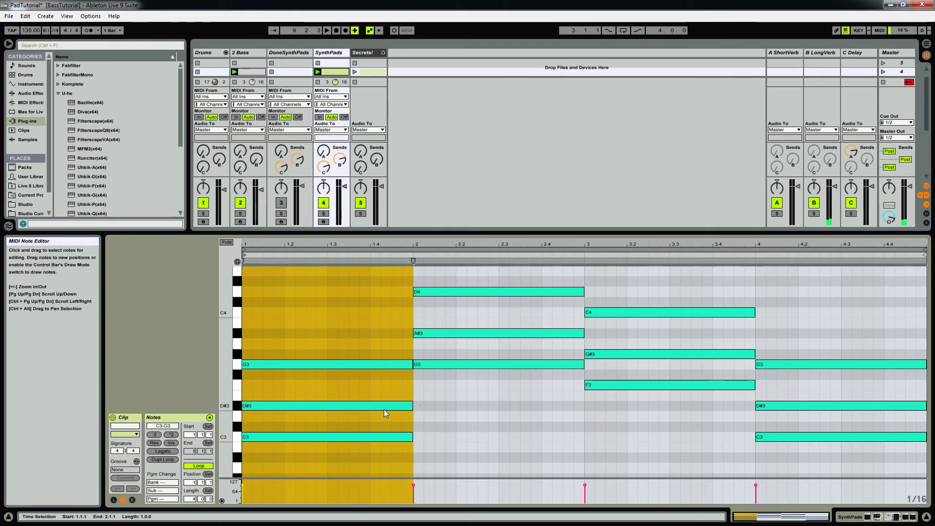
pyautogui.moveTo(469, 271); pyautogui.dragTo(545, 379)
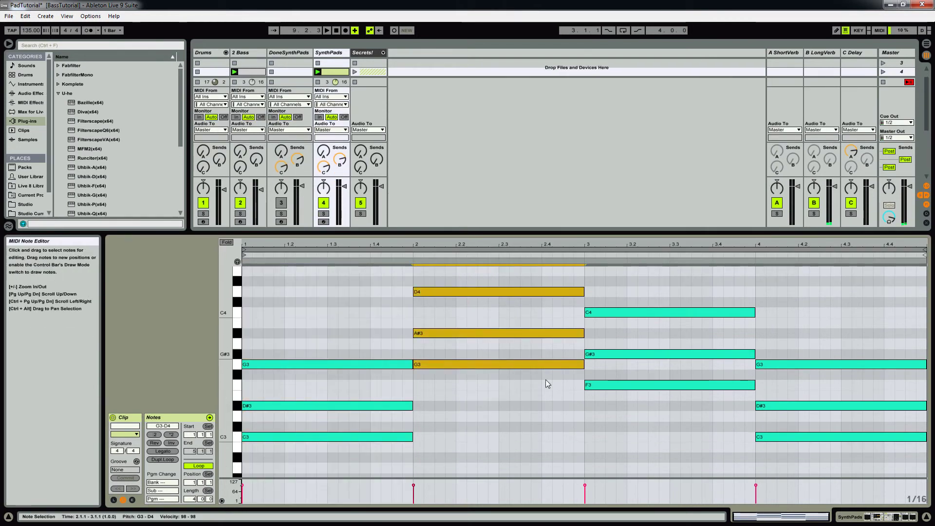
pyautogui.click(466, 293)
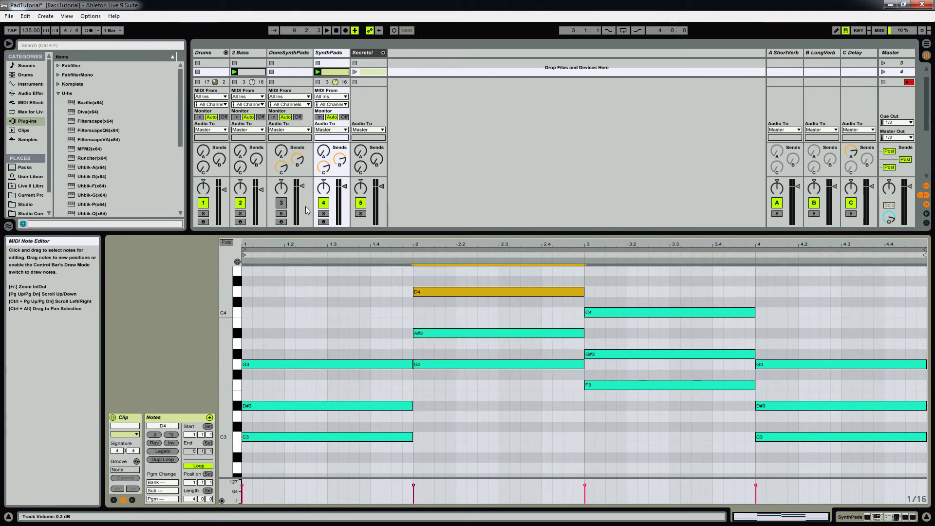
pyautogui.click(324, 213)
pyautogui.press('space')
pyautogui.hotkey('shift', 'Tab')
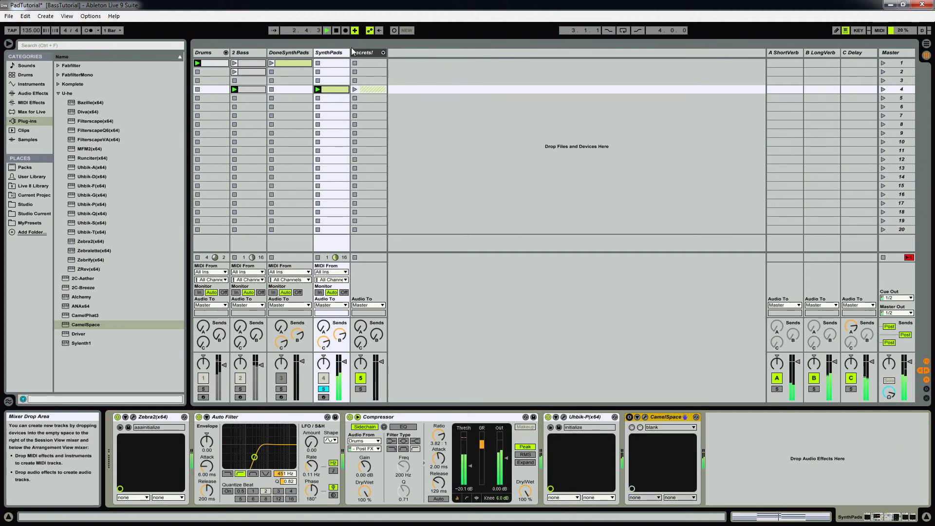
pyautogui.hotkey('shift', 'Tab')
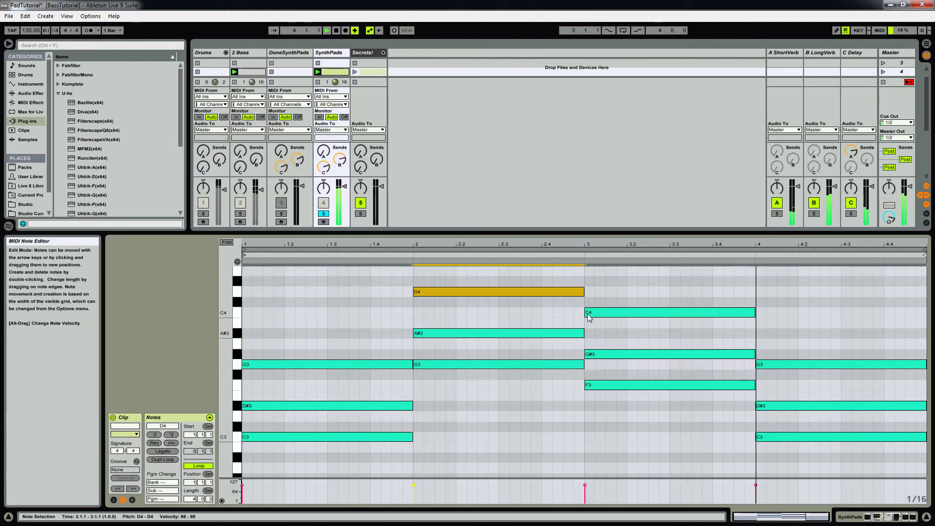
pyautogui.click(539, 279)
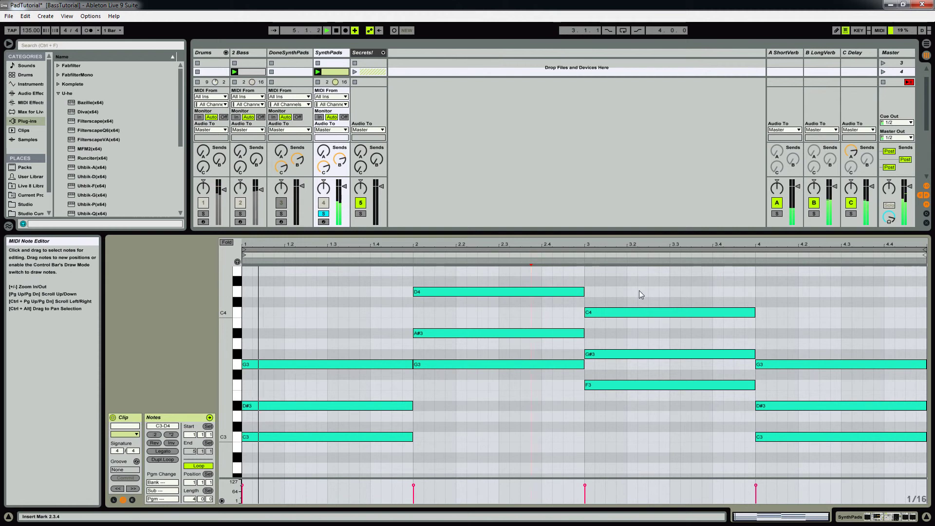
pyautogui.moveTo(560, 267); pyautogui.dragTo(648, 318)
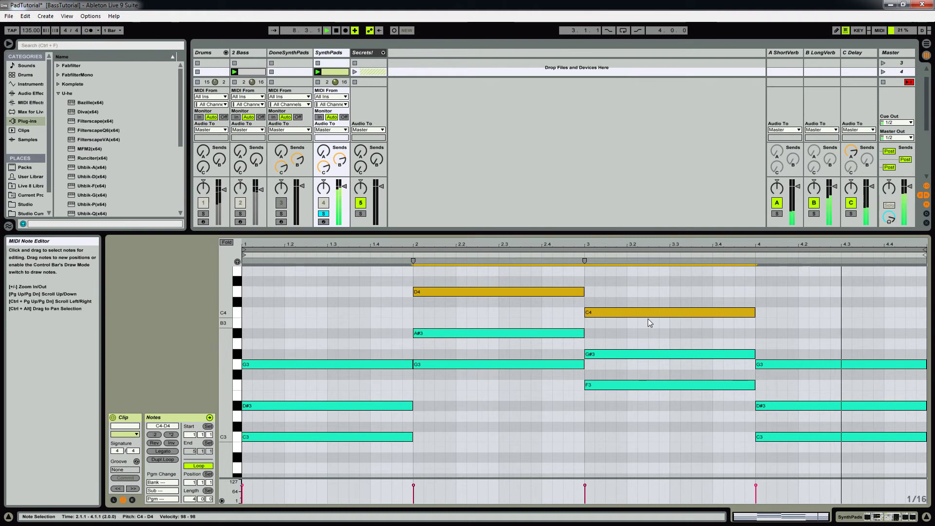
pyautogui.hotkey('shift', 'Down')
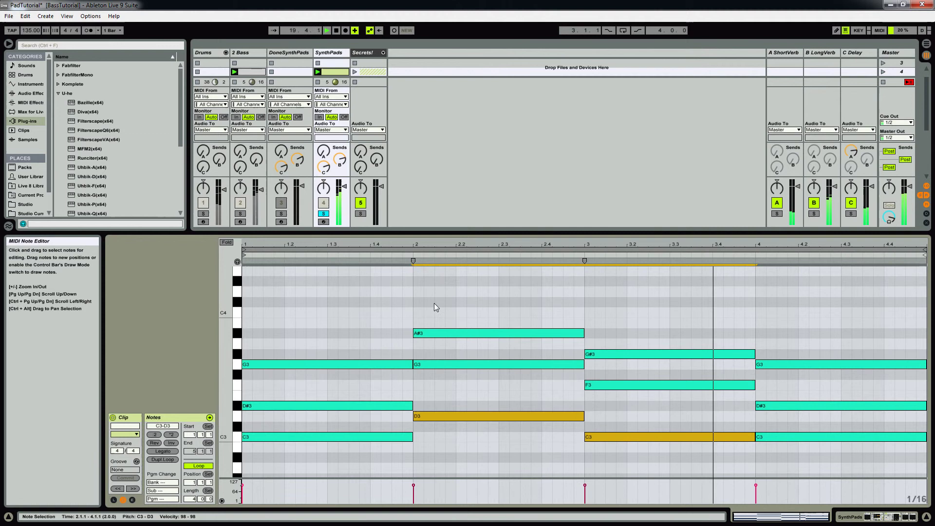
pyautogui.click(534, 404)
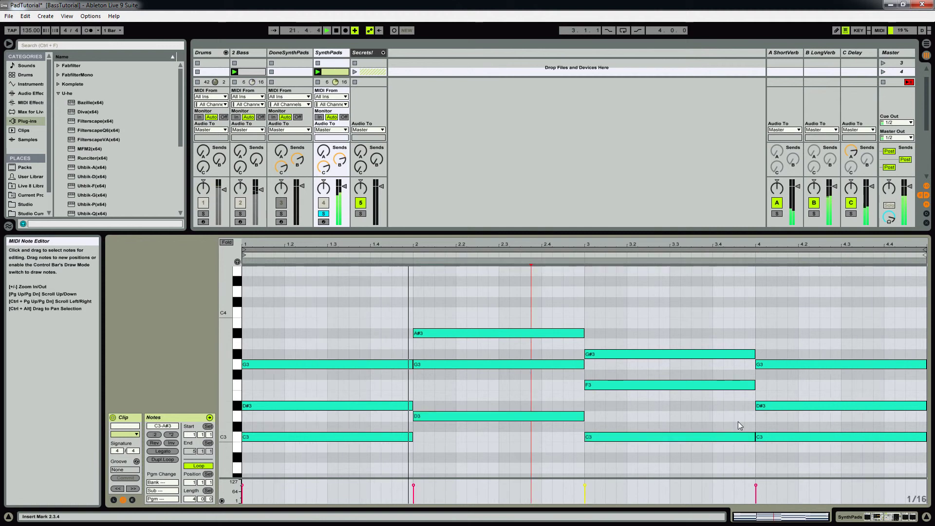
pyautogui.click(545, 400)
pyautogui.moveTo(628, 416); pyautogui.dragTo(659, 449)
pyautogui.hotkey('shift', 'Up')
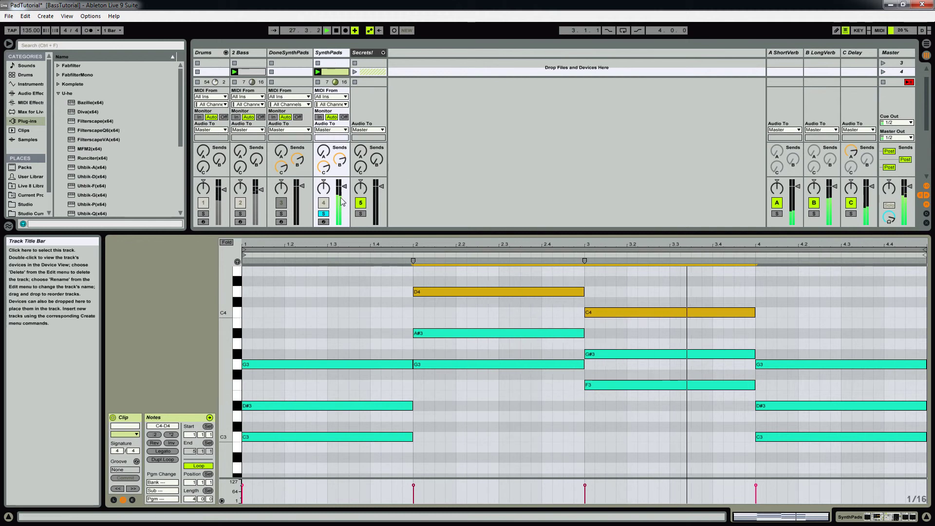
pyautogui.click(324, 213)
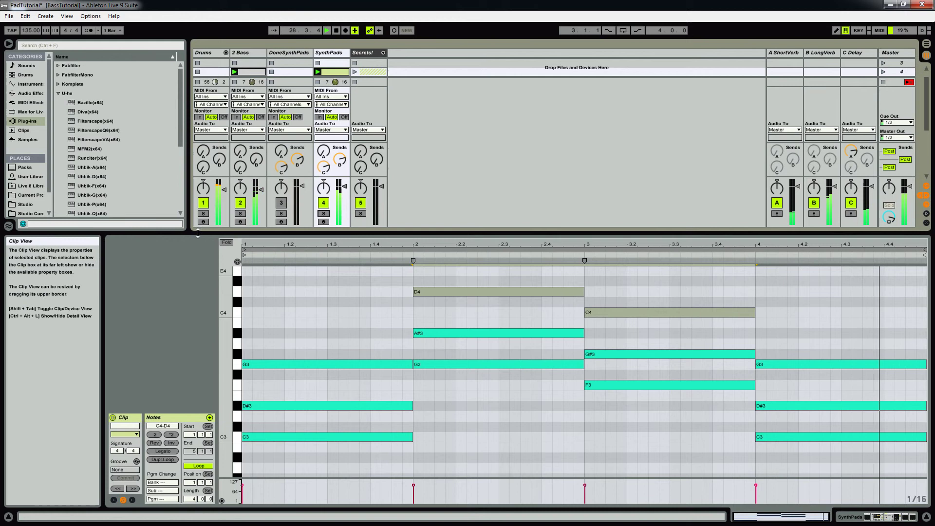
pyautogui.moveTo(199, 235); pyautogui.dragTo(199, 410)
pyautogui.hotkey('shift', 'Tab')
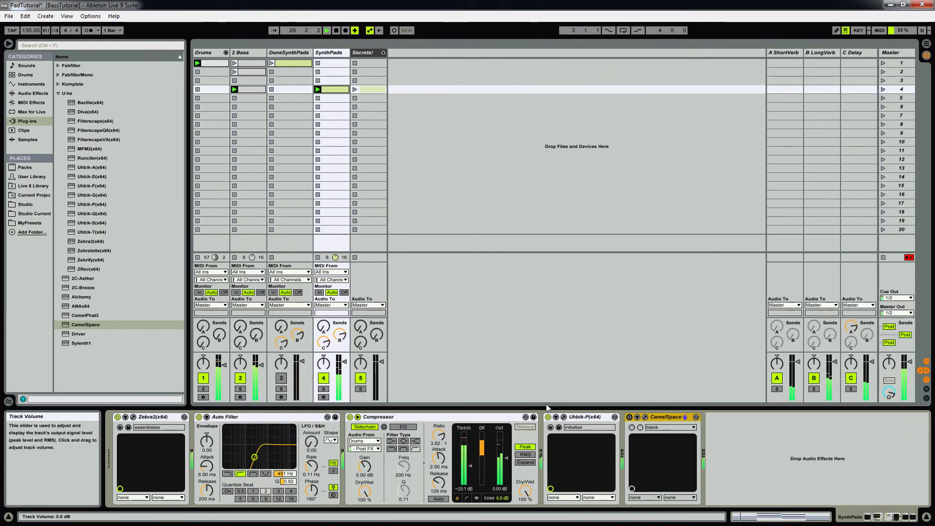
# - In Zebra2's XY page, assign Filter1 Cutoff as XY1's first target (VCF1: Cutoff)
pyautogui.click(629, 417)
pyautogui.click(133, 417)
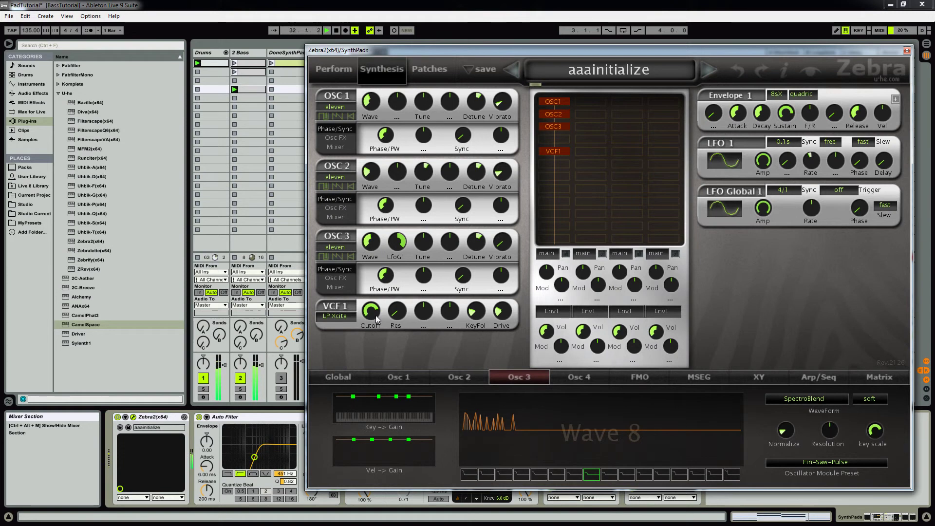
pyautogui.click(764, 378)
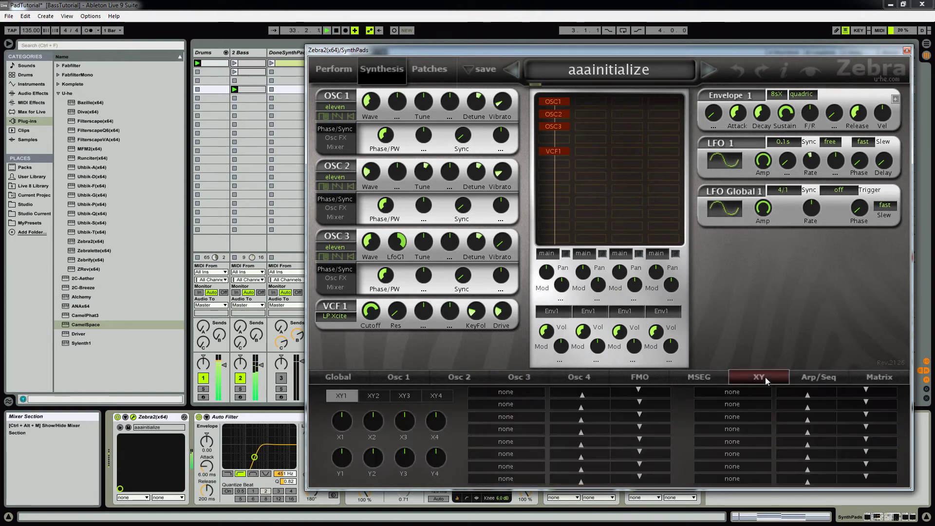
pyautogui.click(513, 392)
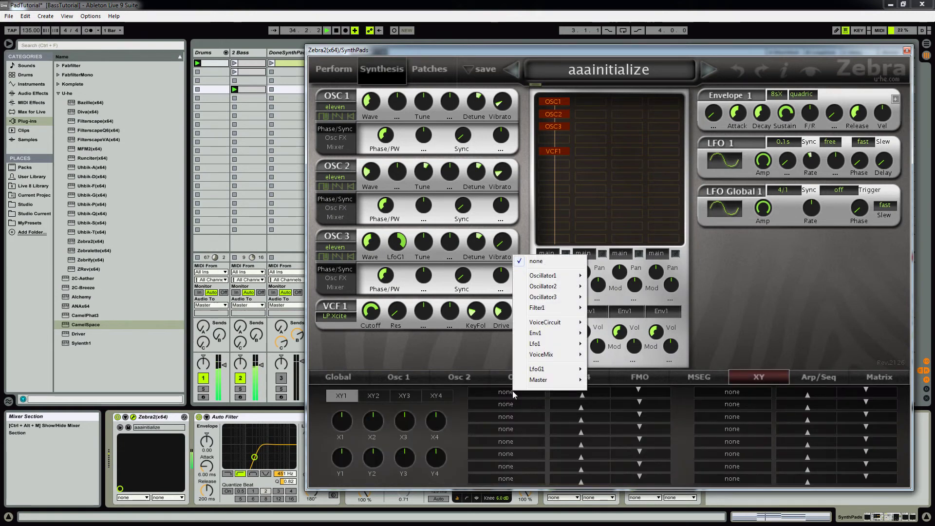
pyautogui.moveTo(549, 314)
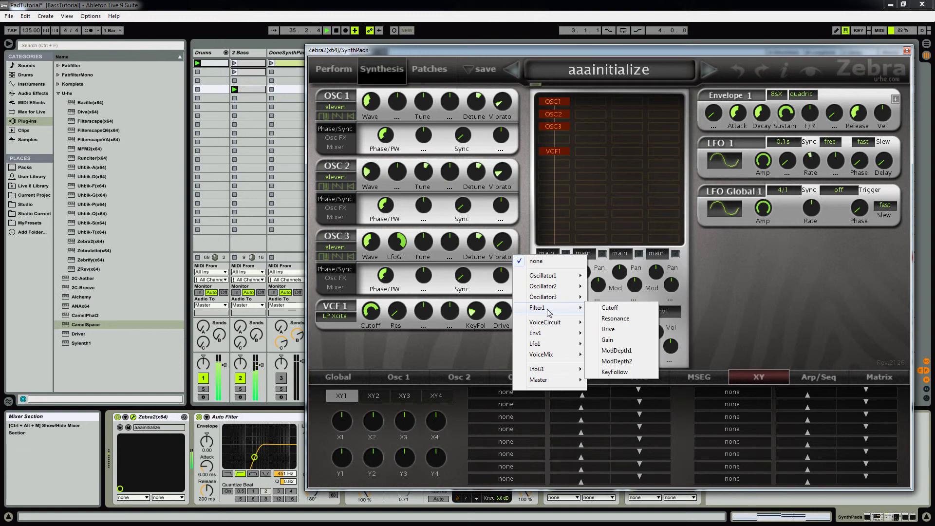
pyautogui.click(614, 309)
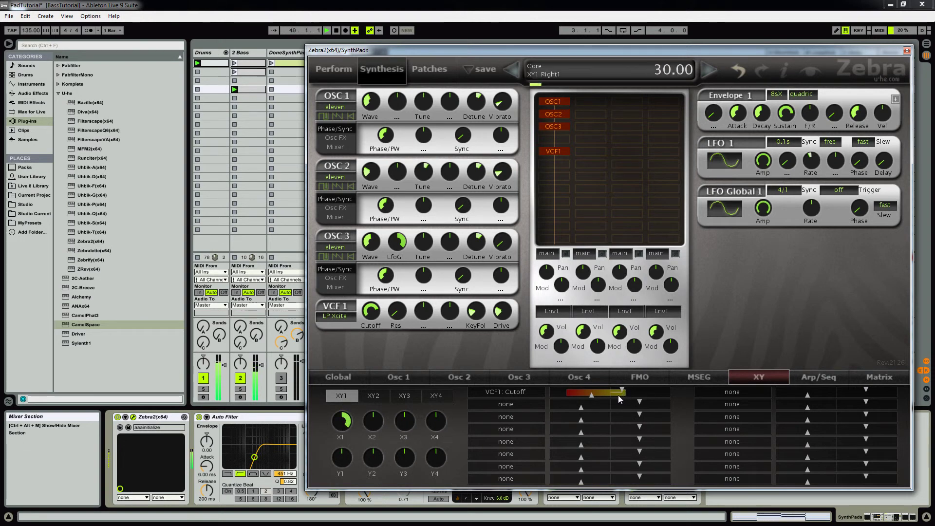
# - Tune the XY1 cutoff range to a left depth near -33.75 while auditioning the soloed pad
pyautogui.moveTo(621, 395)
pyautogui.mouseDown()
pyautogui.moveTo(633, 396)
pyautogui.moveTo(620, 396)
pyautogui.mouseUp()
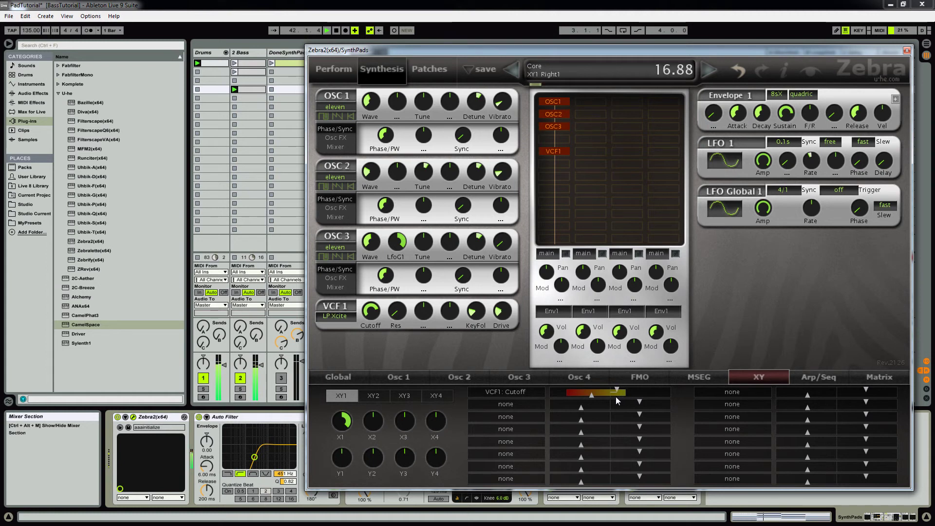
pyautogui.moveTo(625, 400); pyautogui.dragTo(616, 397)
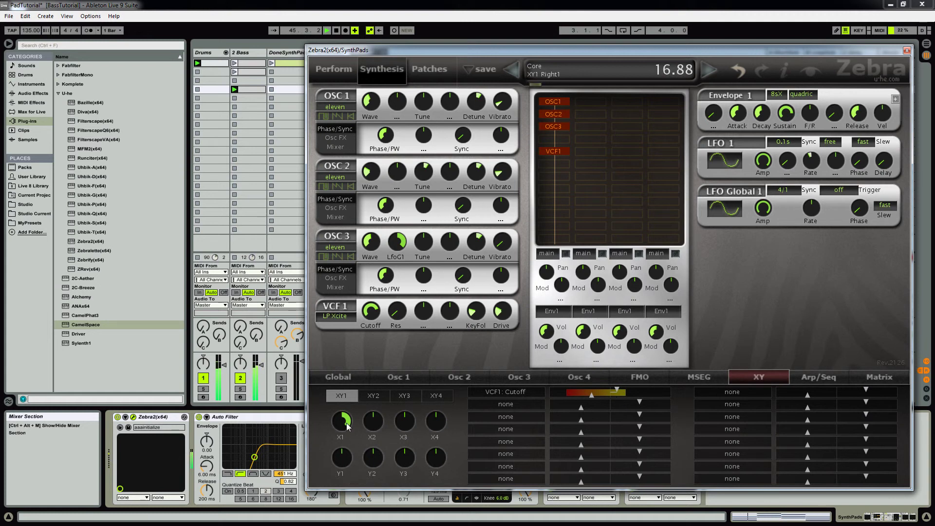
pyautogui.moveTo(343, 417); pyautogui.dragTo(343, 467)
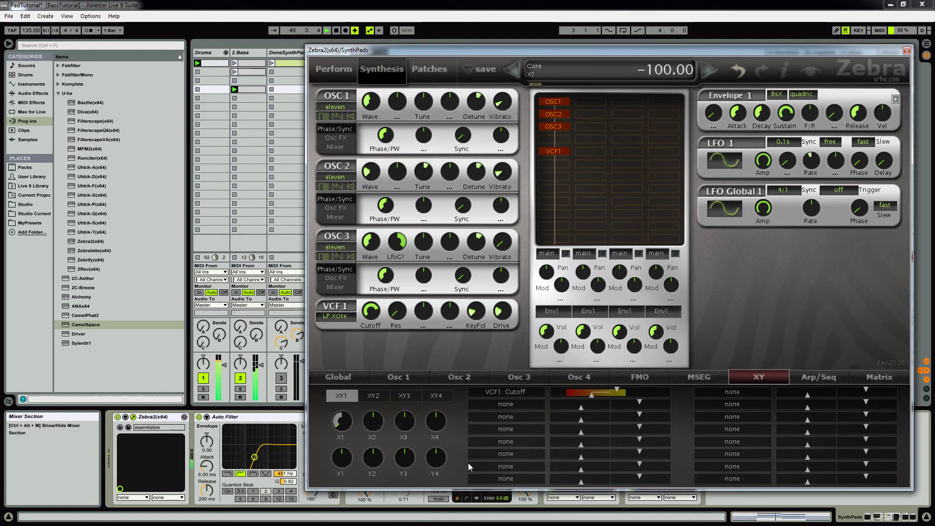
pyautogui.moveTo(592, 396)
pyautogui.mouseDown()
pyautogui.moveTo(576, 398)
pyautogui.moveTo(600, 397)
pyautogui.mouseUp()
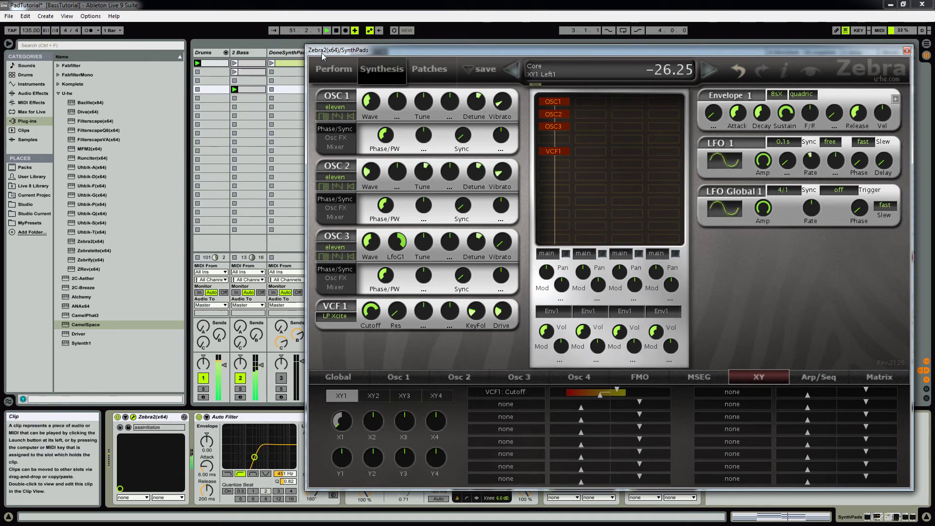
pyautogui.moveTo(312, 50); pyautogui.dragTo(393, 60)
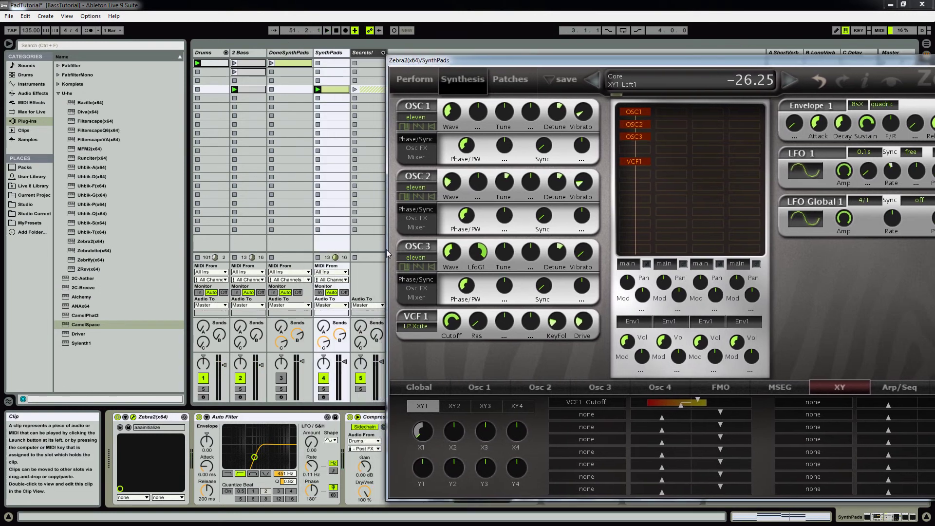
pyautogui.click(323, 389)
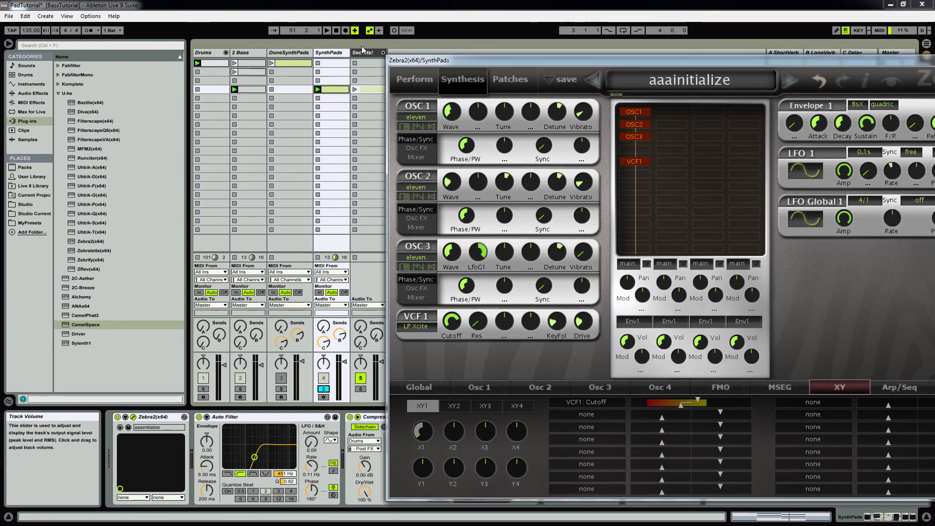
pyautogui.moveTo(482, 61); pyautogui.dragTo(352, 44)
pyautogui.press('space')
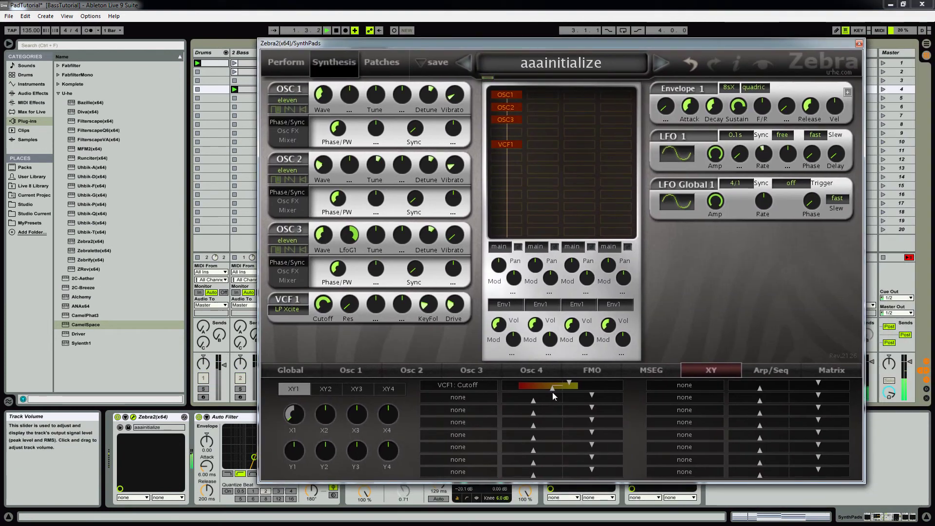
pyautogui.moveTo(552, 387); pyautogui.dragTo(548, 391)
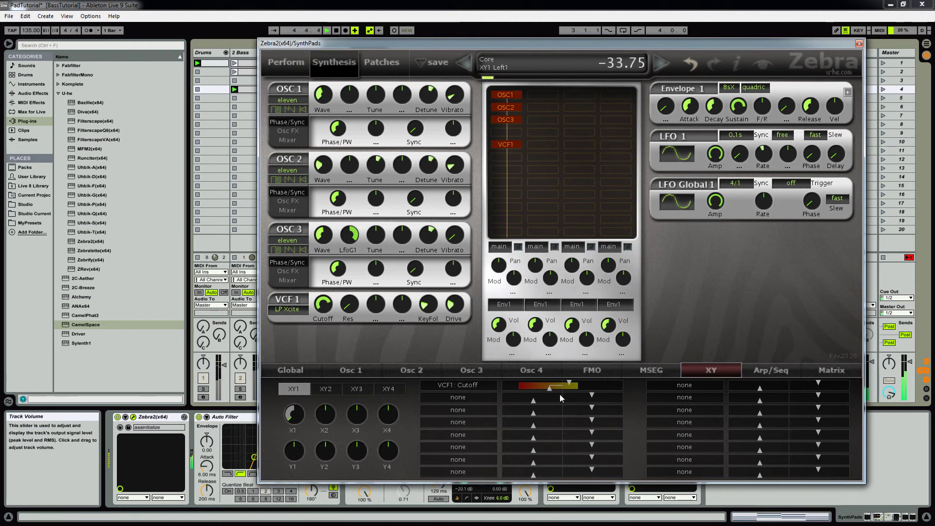
pyautogui.doubleClick(295, 416)
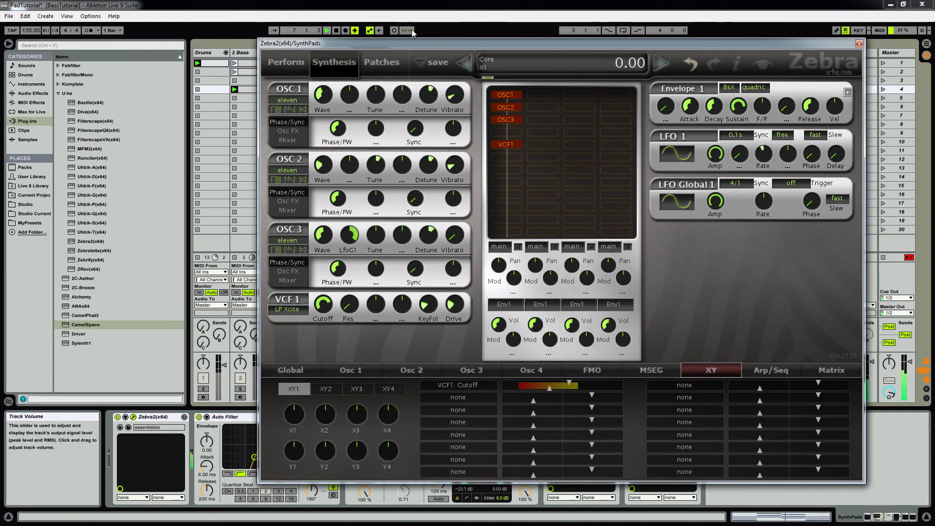
pyautogui.moveTo(383, 46); pyautogui.dragTo(462, 14)
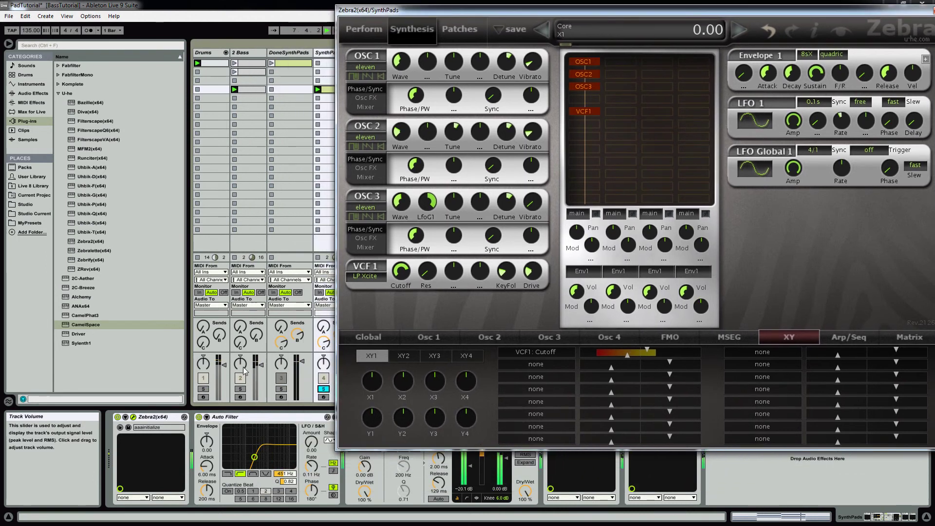
# - Group Zebra2 into an Instrument Rack and add its X1 control as a rack parameter
pyautogui.click(169, 418)
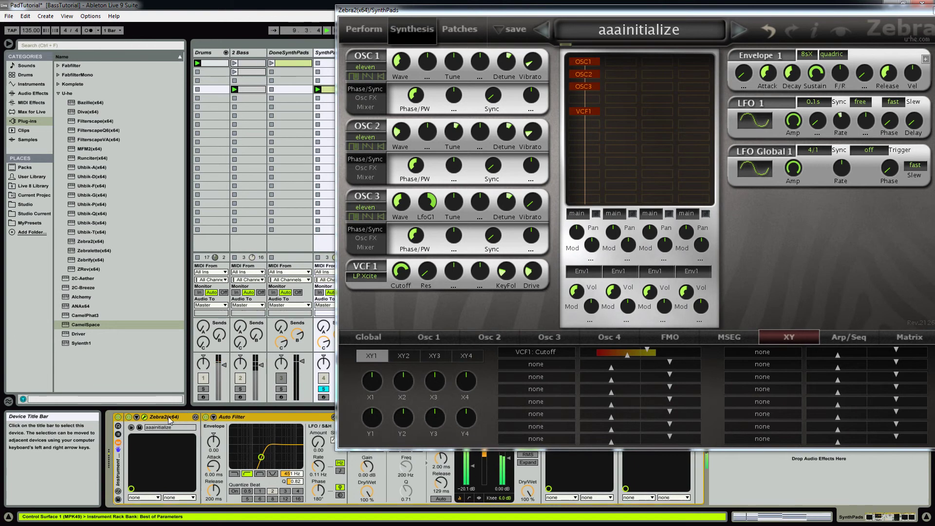
pyautogui.hotkey('ctrl', 'g')
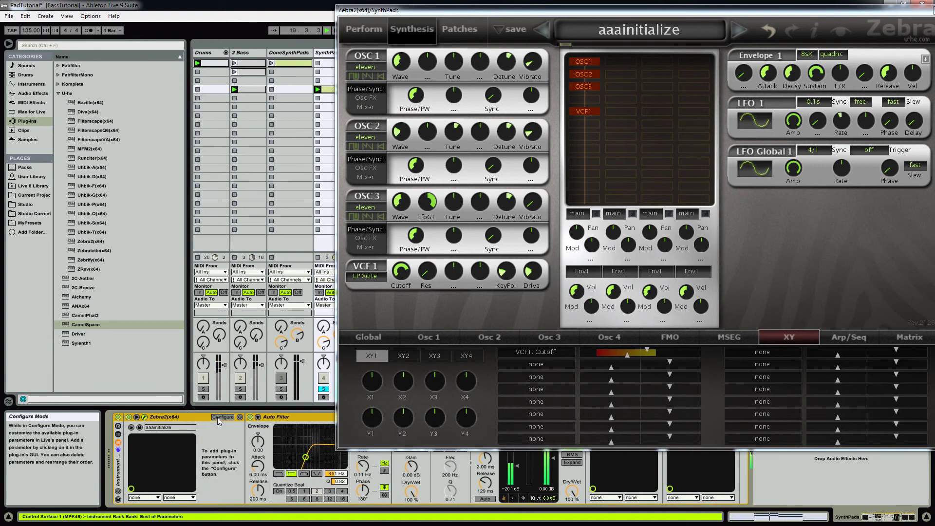
pyautogui.click(213, 418)
pyautogui.click(366, 387)
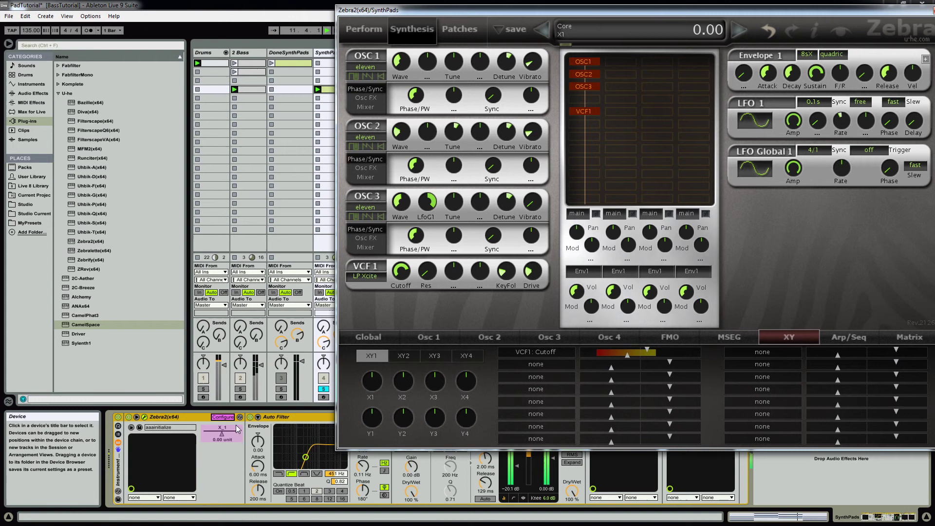
# - Map Macro 1 to X_1, rename it Cutoff, and sweep it to test
pyautogui.click(118, 427)
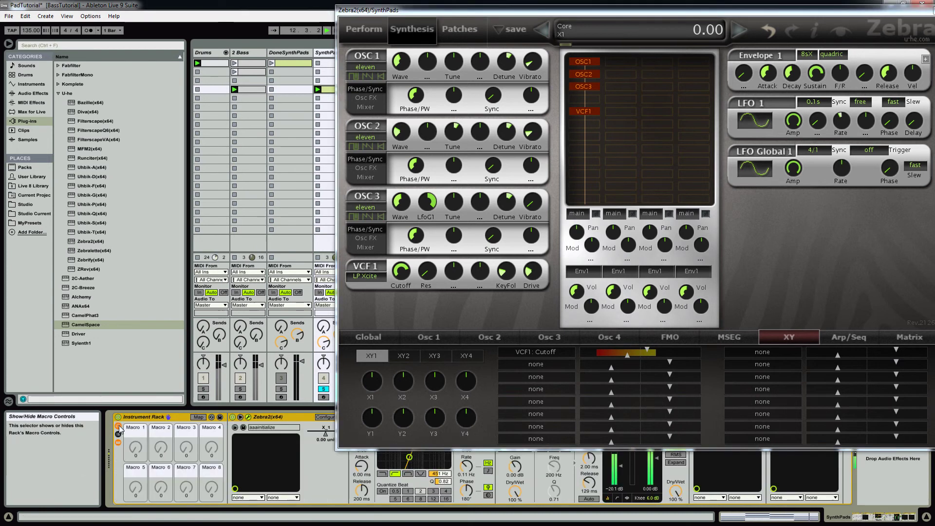
pyautogui.click(199, 417)
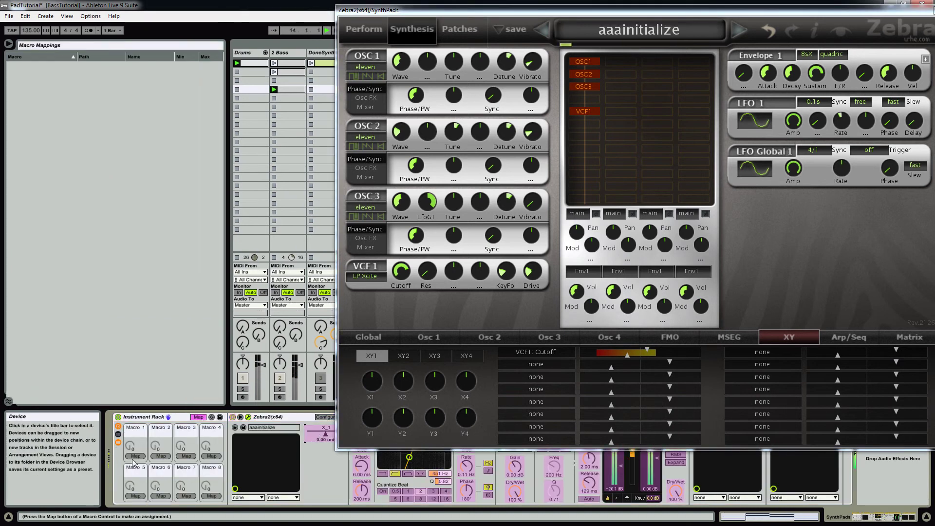
pyautogui.click(135, 457)
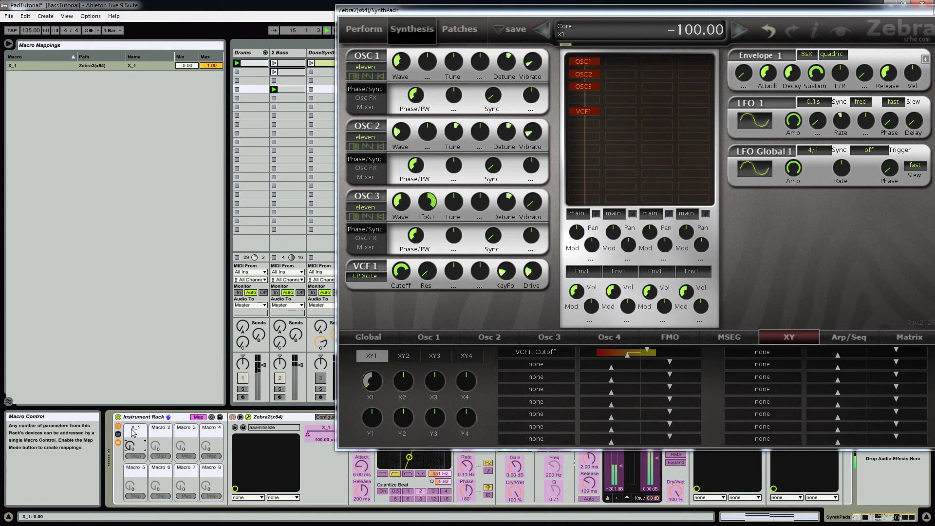
pyautogui.write('Cutoff')
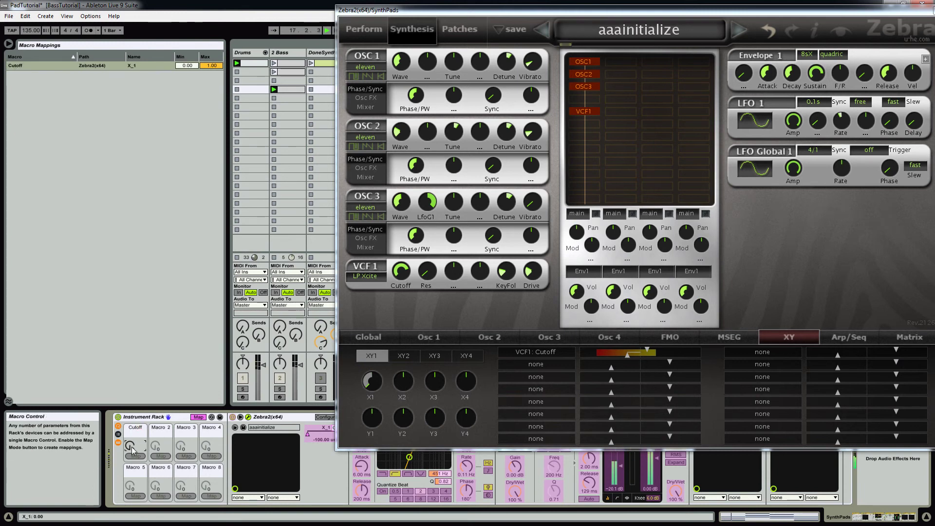
pyautogui.click(199, 417)
pyautogui.moveTo(130, 445)
pyautogui.mouseDown()
pyautogui.moveTo(130, 407)
pyautogui.moveTo(138, 449)
pyautogui.moveTo(136, 388)
pyautogui.moveTo(136, 450)
pyautogui.mouseUp()
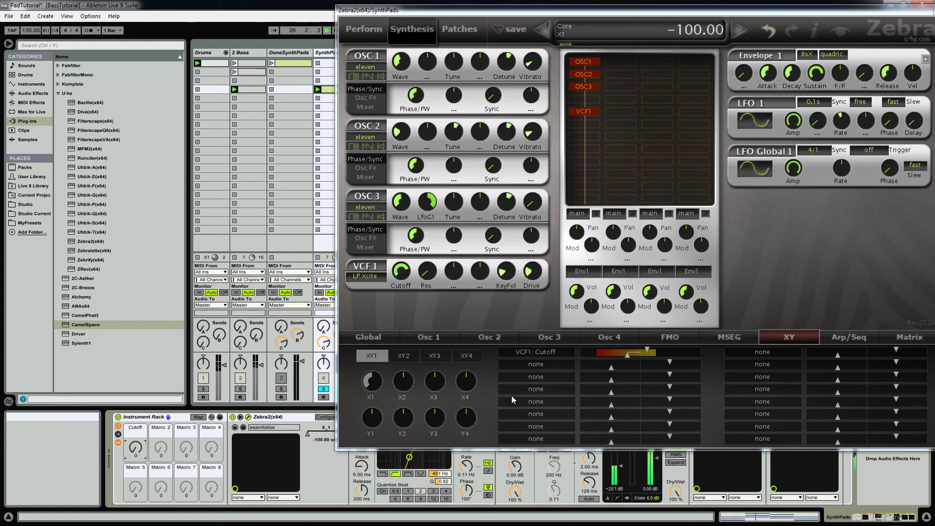
# - Set XY1's second target to Filter1 Resonance and audition the Y1 and Cutoff controls
pyautogui.click(774, 361)
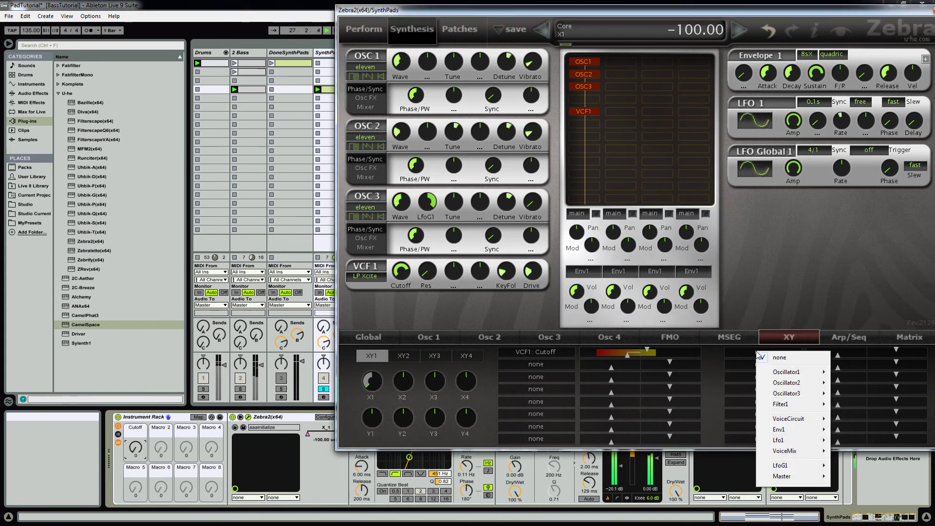
pyautogui.moveTo(792, 408)
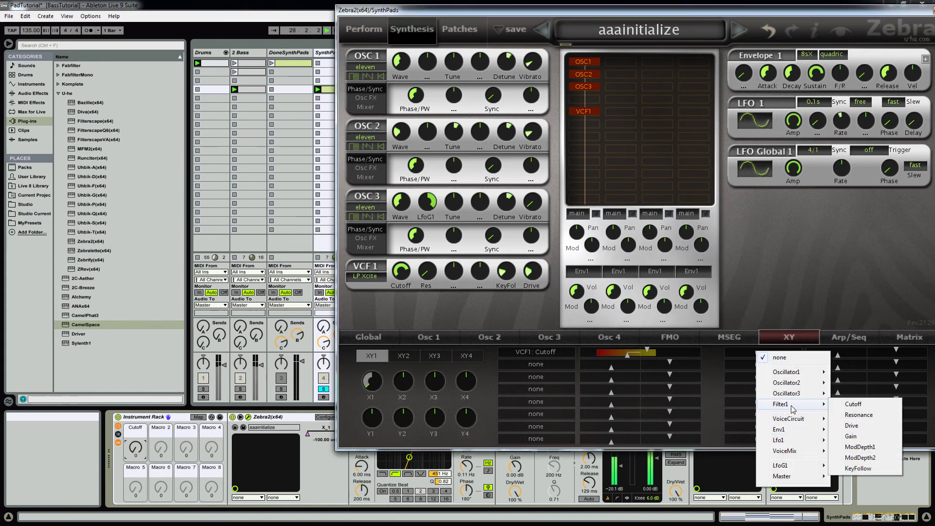
pyautogui.click(857, 414)
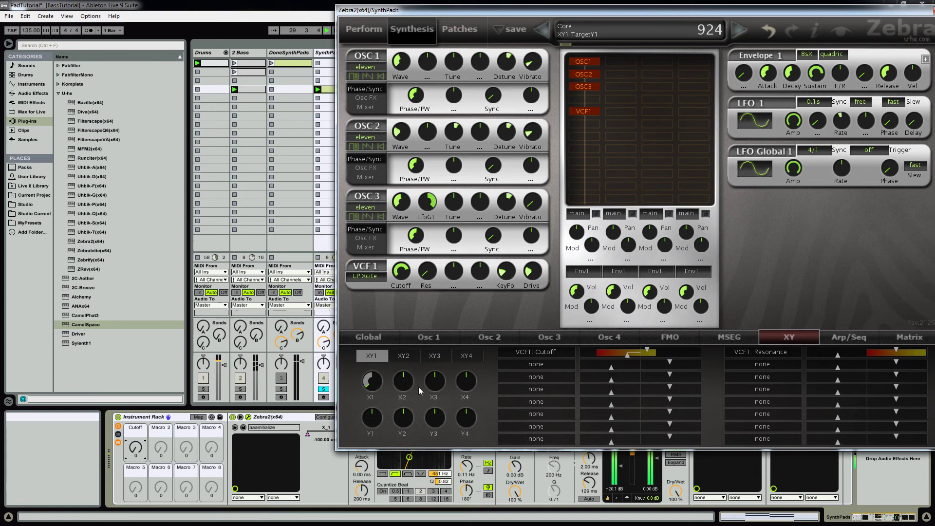
pyautogui.moveTo(373, 418); pyautogui.dragTo(375, 413)
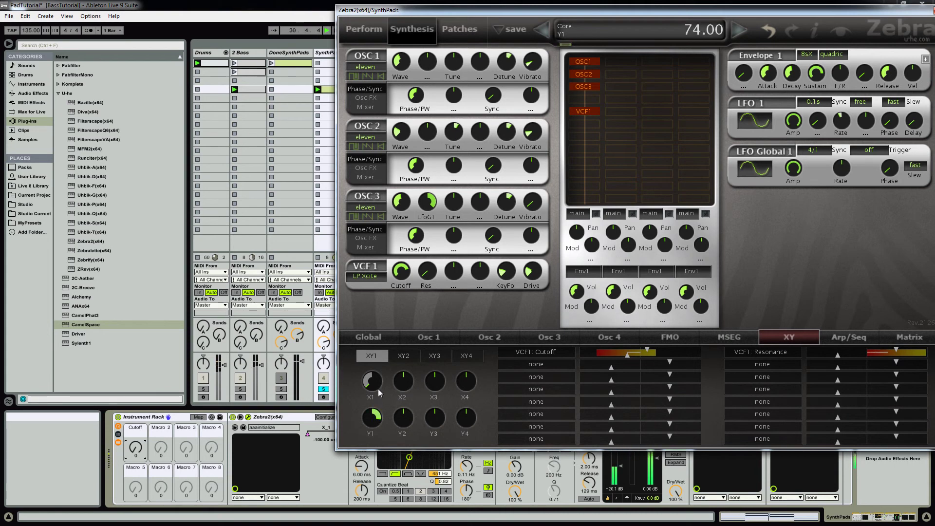
pyautogui.click(379, 392)
pyautogui.moveTo(136, 448); pyautogui.dragTo(135, 419)
# - Add Y1 to the rack, map Macro 2 to it as Res, narrow its range, set Cutoff to 66
pyautogui.click(324, 417)
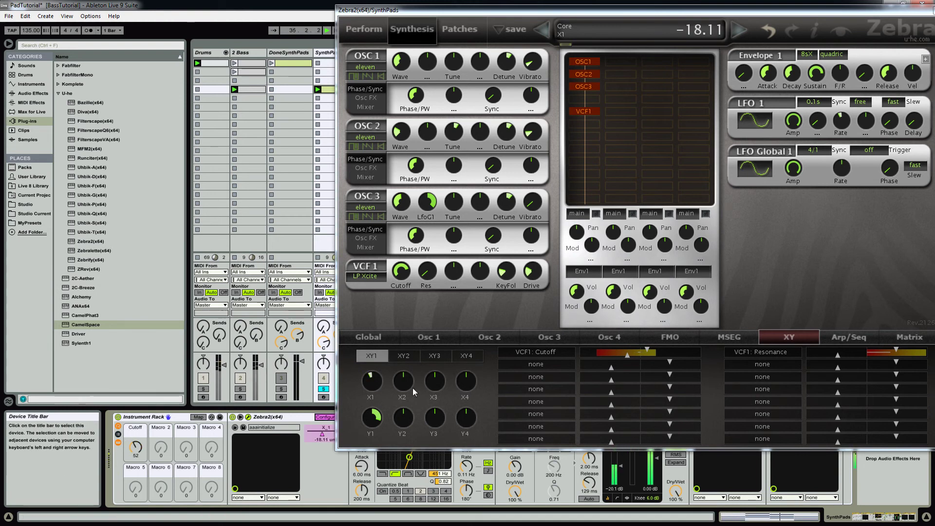
pyautogui.click(375, 419)
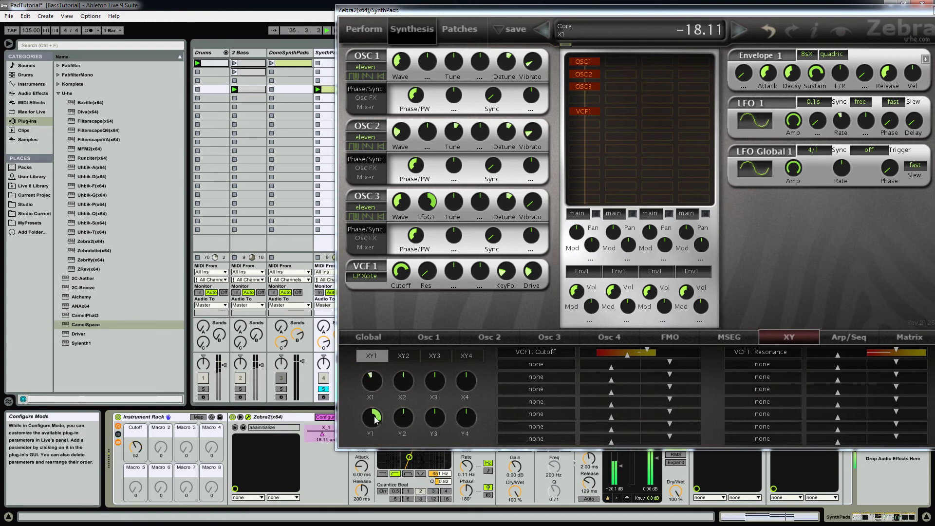
pyautogui.click(198, 417)
pyautogui.click(324, 457)
pyautogui.click(161, 456)
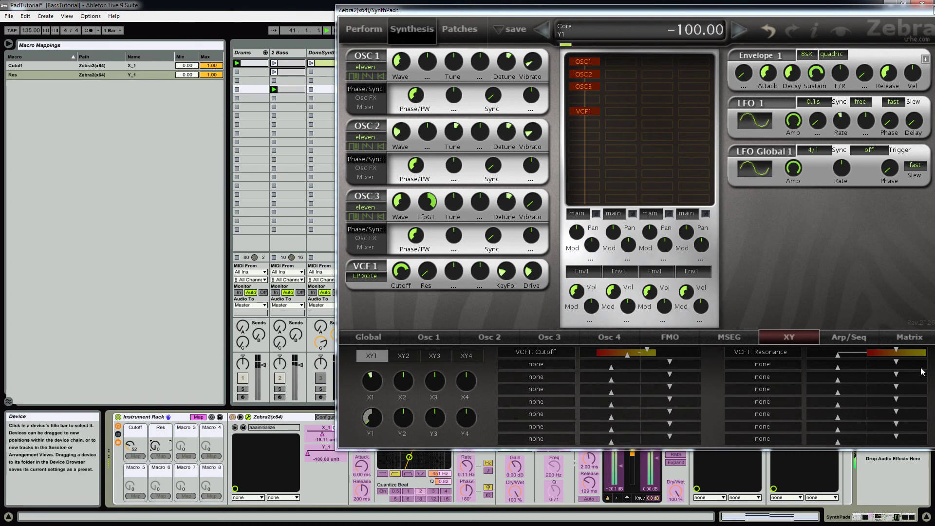
pyautogui.moveTo(839, 356); pyautogui.dragTo(867, 358)
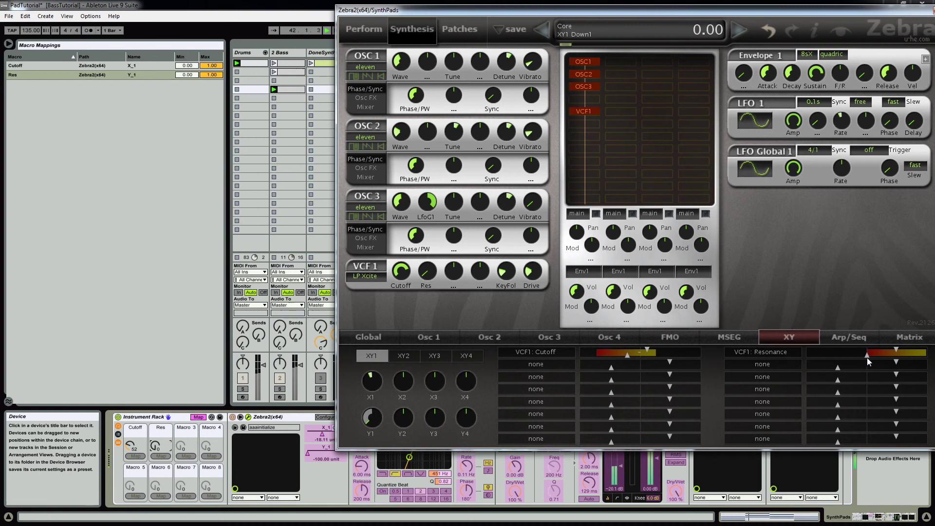
pyautogui.moveTo(155, 446); pyautogui.dragTo(154, 403)
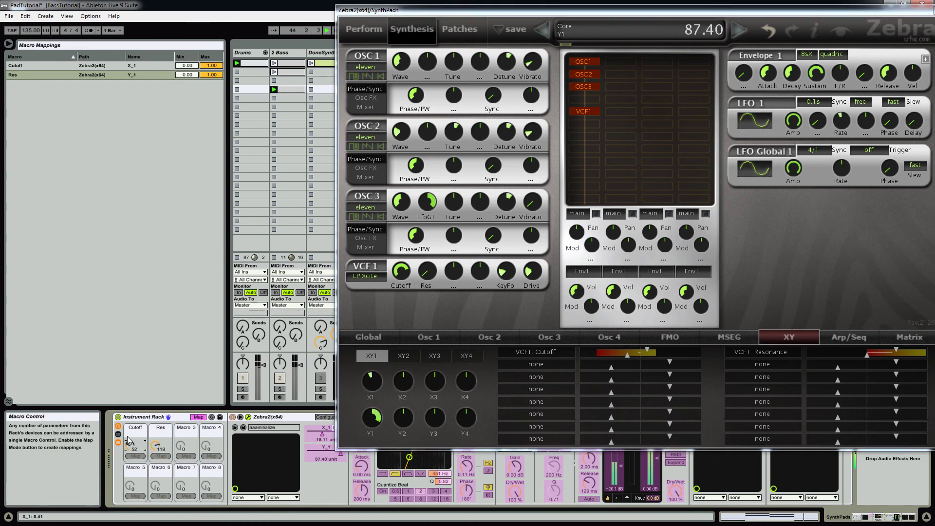
pyautogui.moveTo(130, 446); pyautogui.dragTo(155, 474)
pyautogui.moveTo(130, 445); pyautogui.dragTo(130, 425)
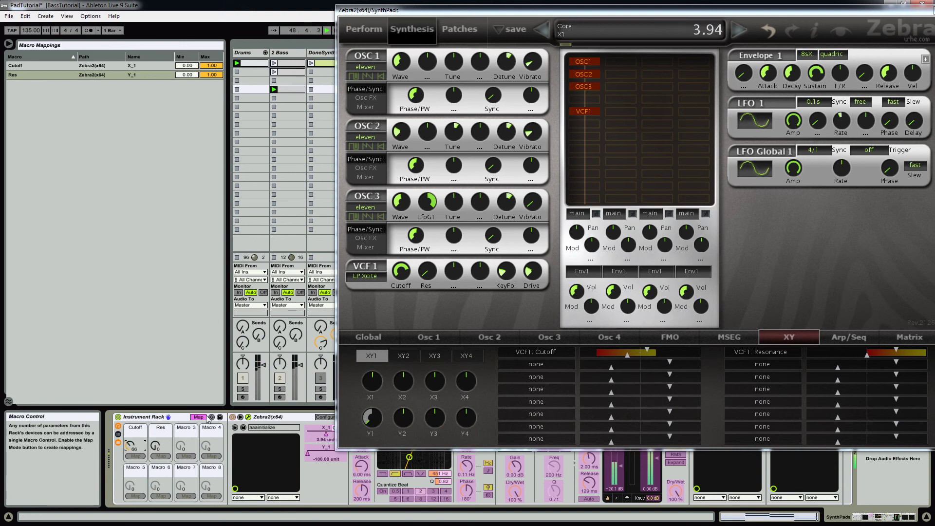
pyautogui.click(201, 418)
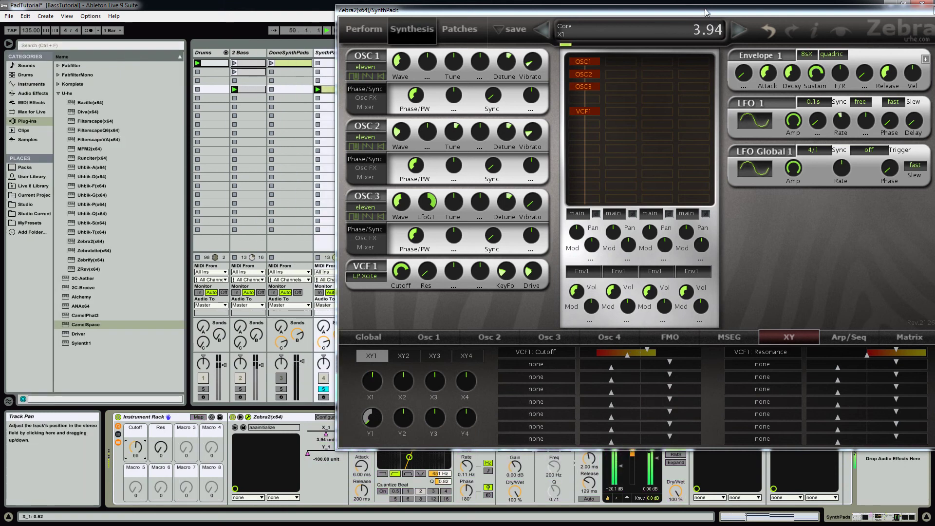
pyautogui.moveTo(706, 13); pyautogui.dragTo(624, 35)
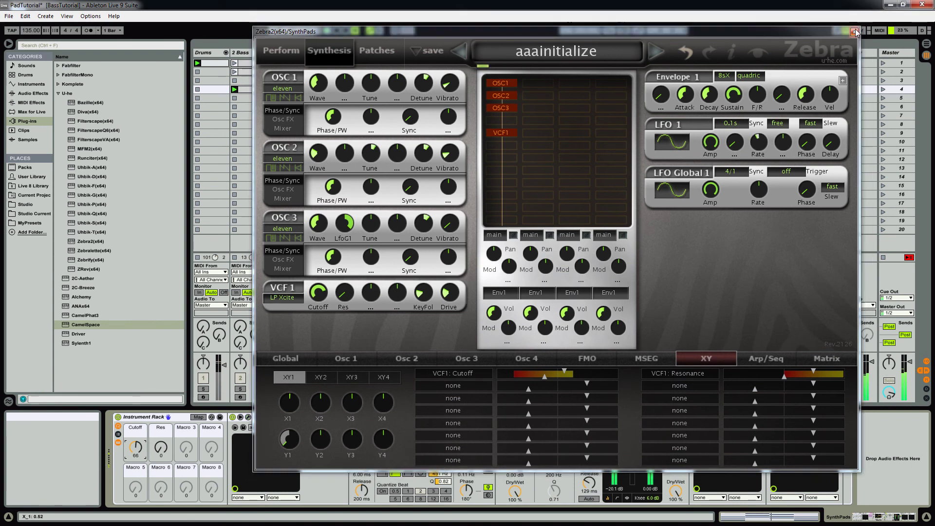
# - Close the Zebra2 editor and bring up the SynthPads device chain
pyautogui.click(855, 32)
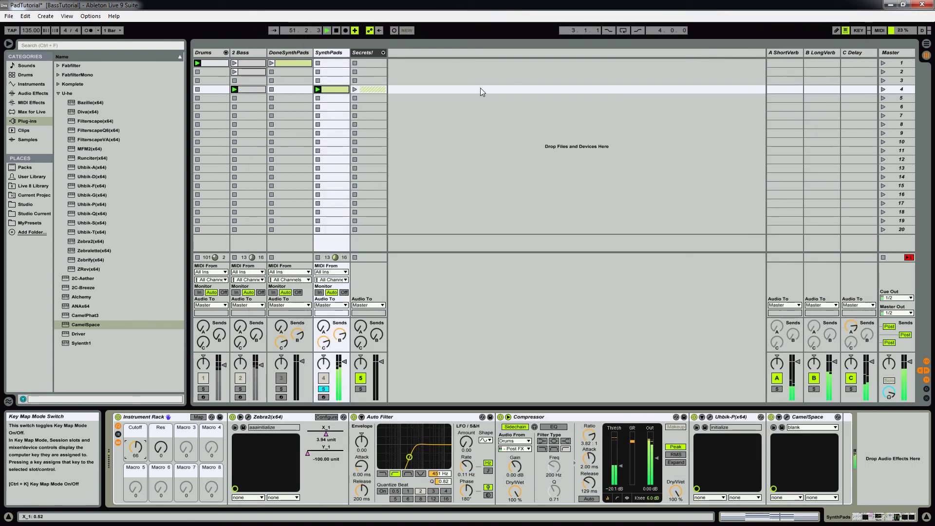
pyautogui.click(364, 52)
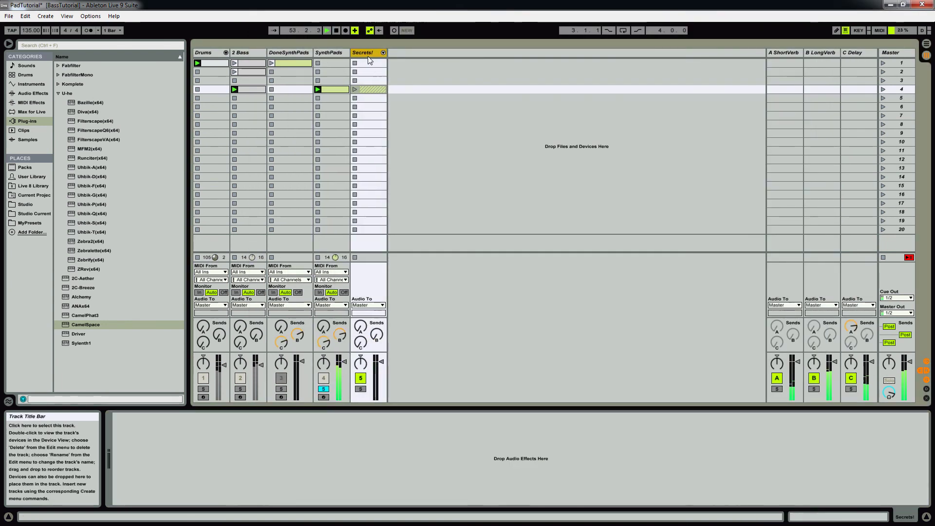
pyautogui.click(326, 54)
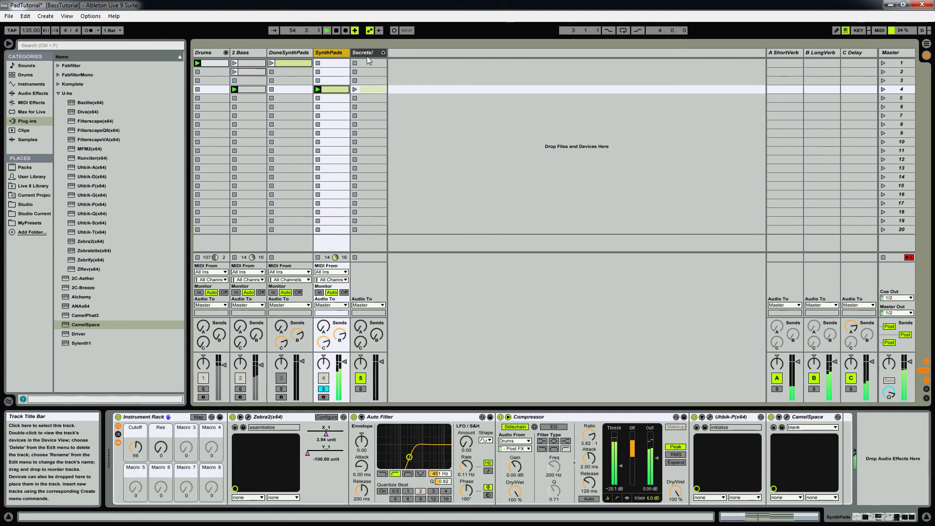
pyautogui.click(363, 54)
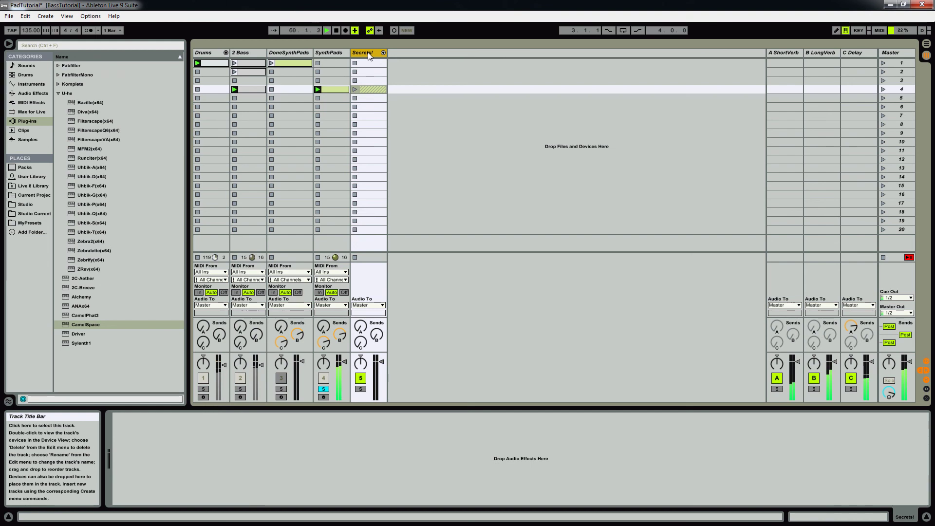
pyautogui.click(334, 53)
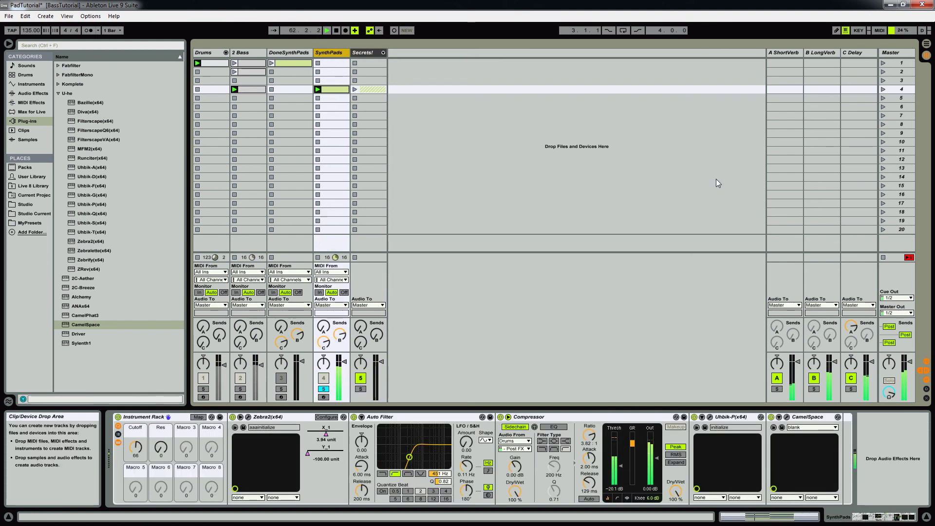
# - Unsolo SynthPads, abandon saving the rack as a preset, and select scene 16
pyautogui.click(324, 388)
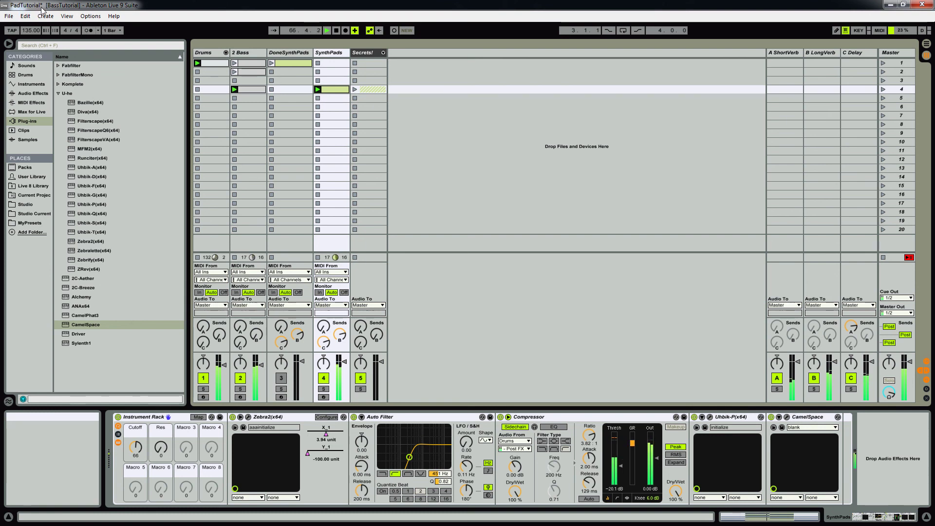
pyautogui.click(220, 417)
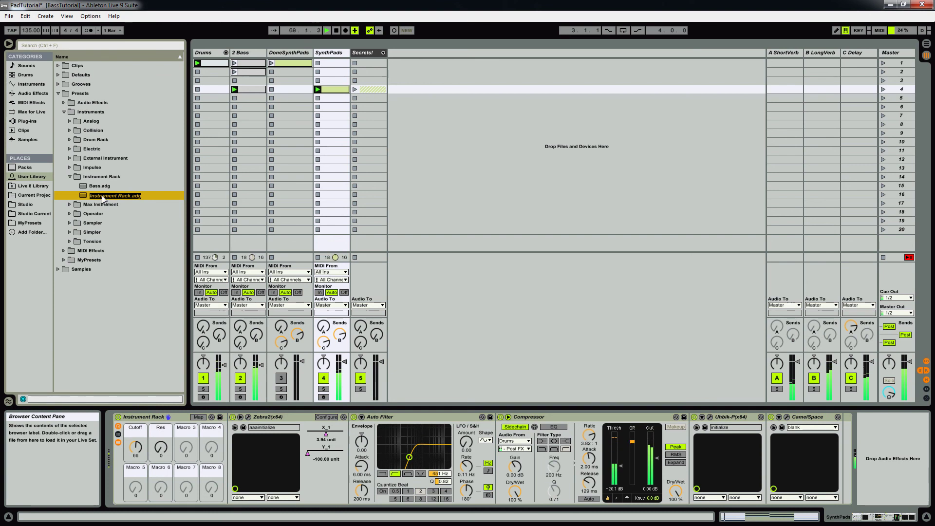
pyautogui.click(144, 239)
pyautogui.click(482, 197)
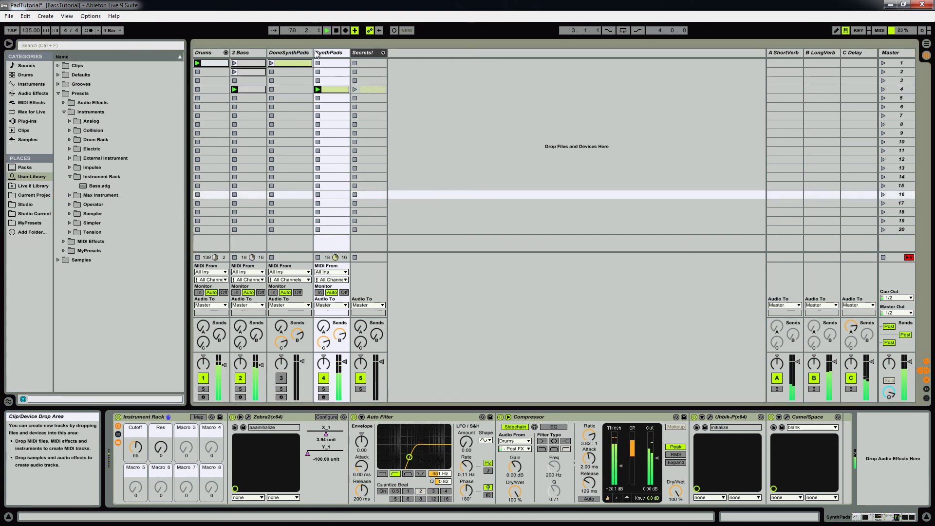